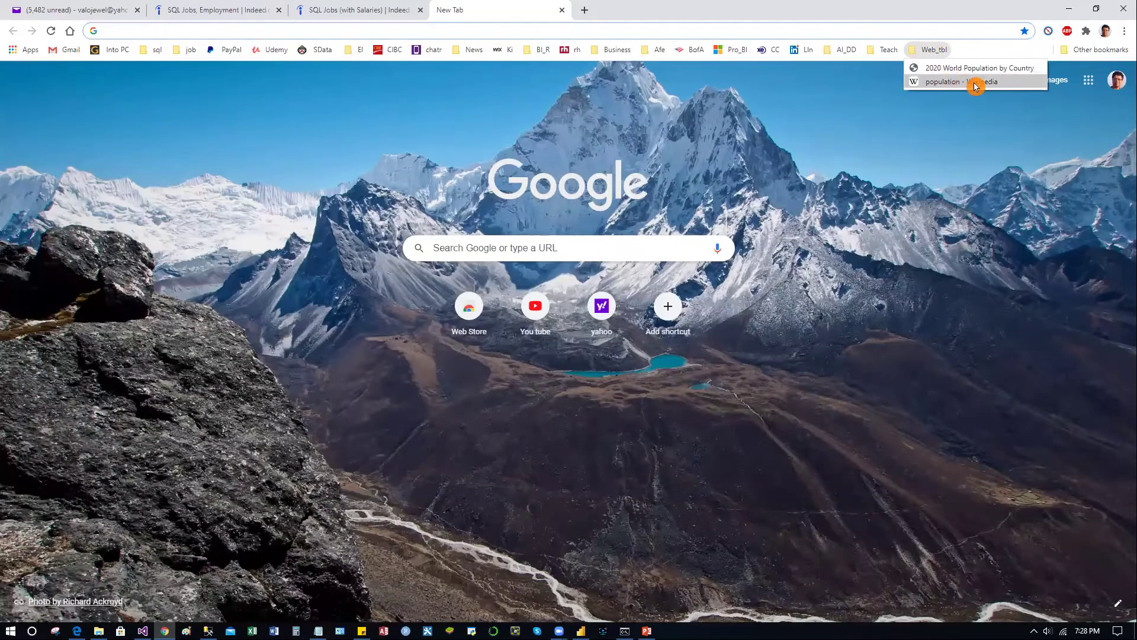
View the bookmarked Wikipedia list of countries by population and return to the new tab page.
{"action": "left_click", "coordinate": [960, 82]}
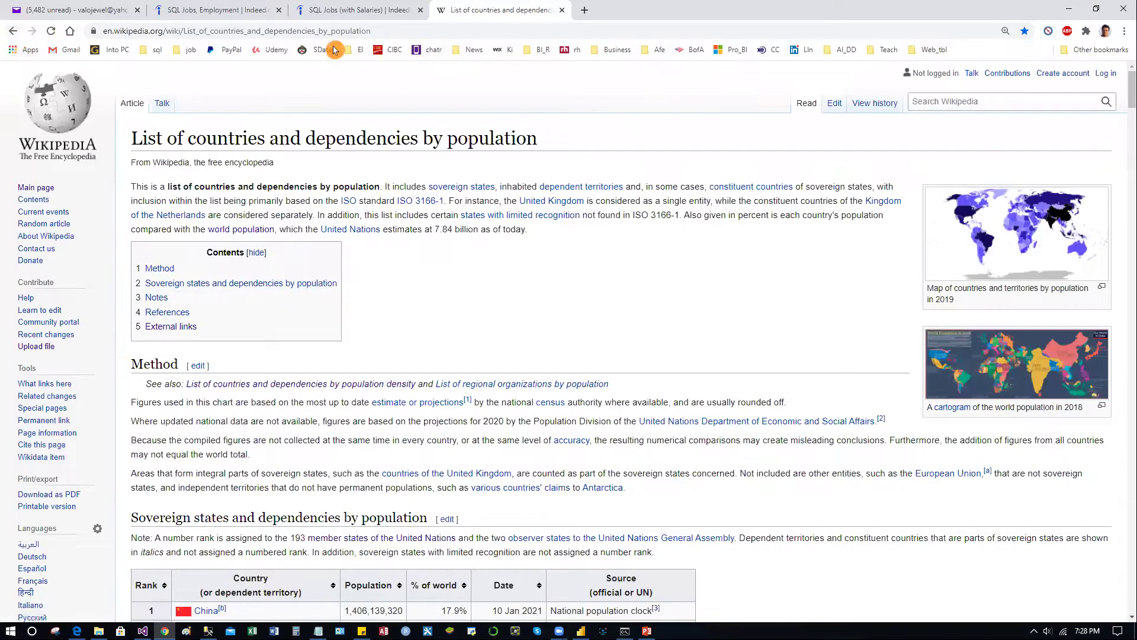
{"action": "left_click", "coordinate": [13, 32]}
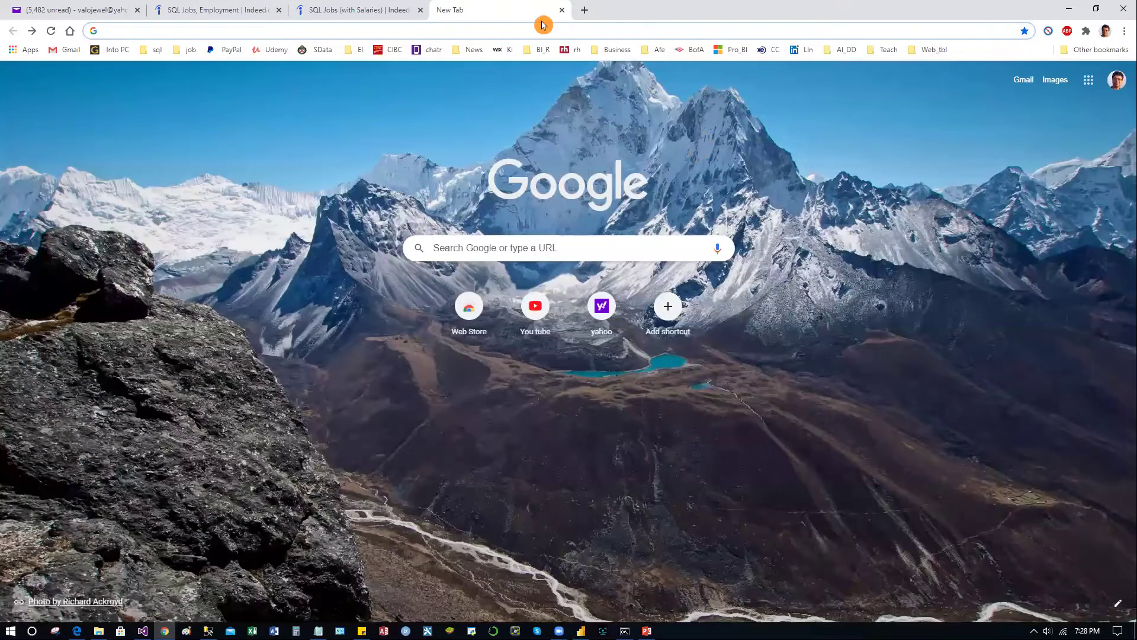
Close the two SQL jobs tabs and open another new browser tab.
{"action": "left_click", "coordinate": [436, 27]}
{"action": "middle_click", "coordinate": [310, 17]}
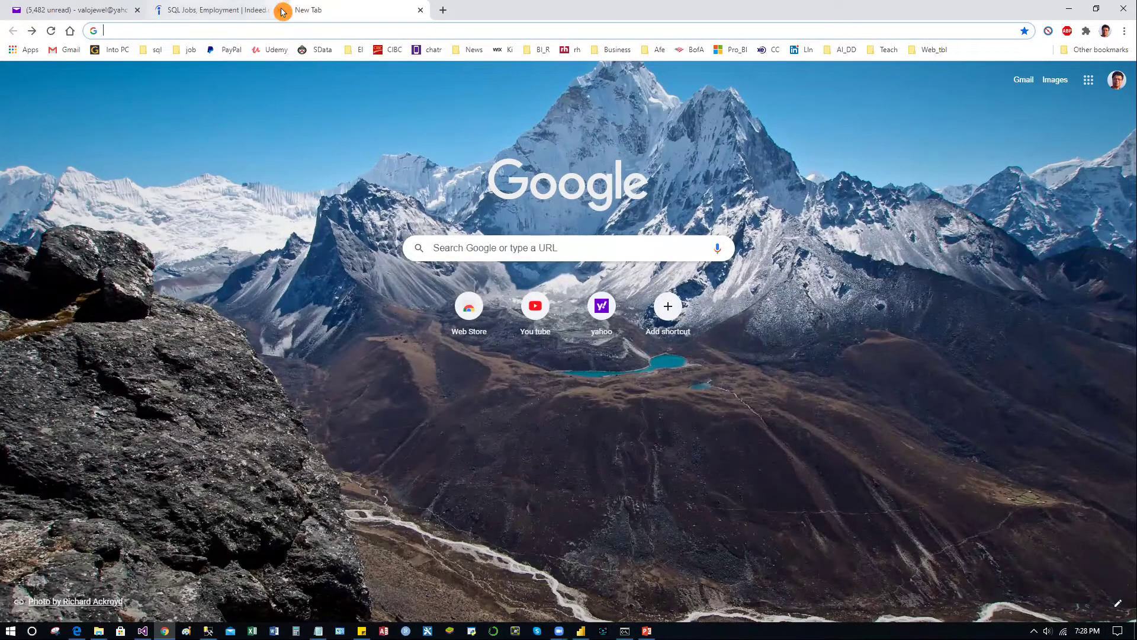
{"action": "left_click", "coordinate": [279, 12]}
{"action": "left_click", "coordinate": [302, 10]}
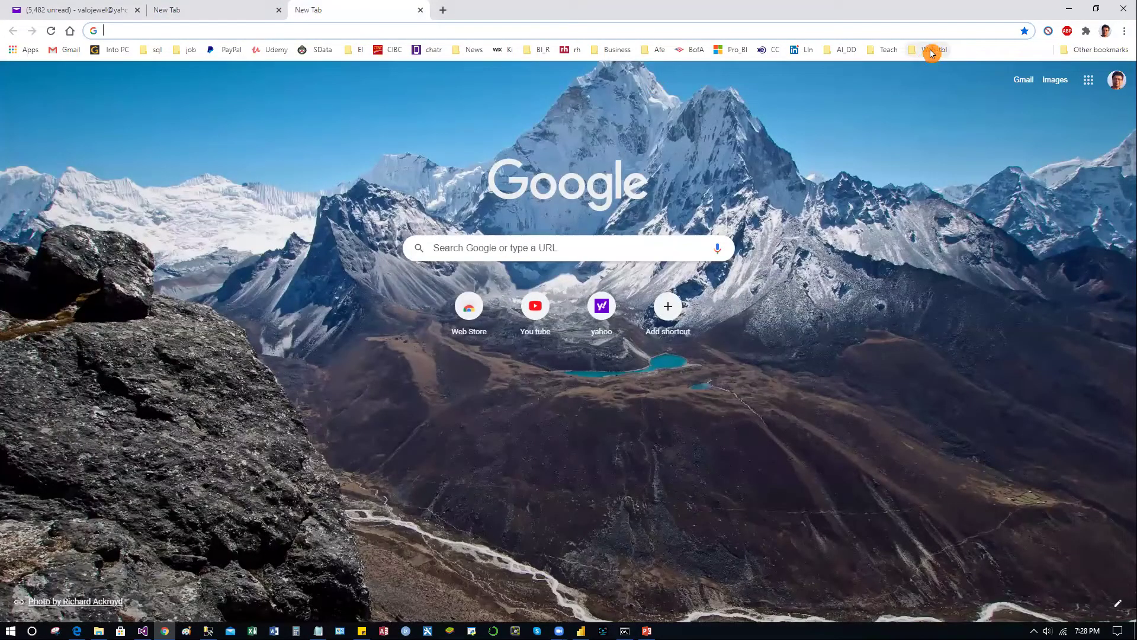
Open the bookmarked 2020 World Population by Country page and highlight the total world population above the country table.
{"action": "left_click", "coordinate": [931, 51]}
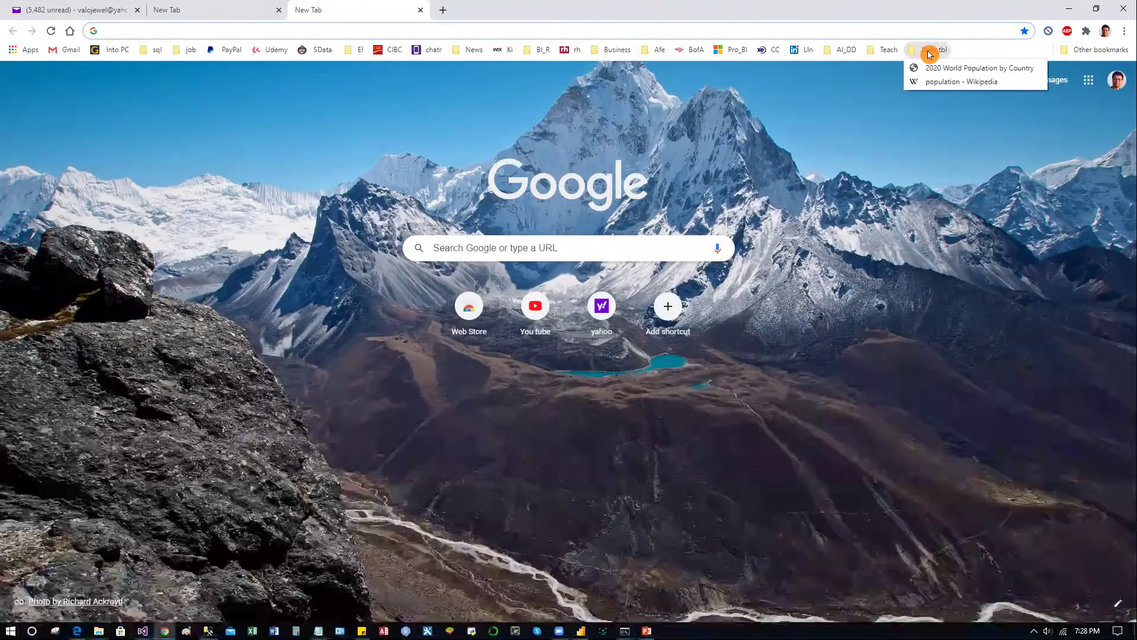
{"action": "left_click", "coordinate": [979, 70]}
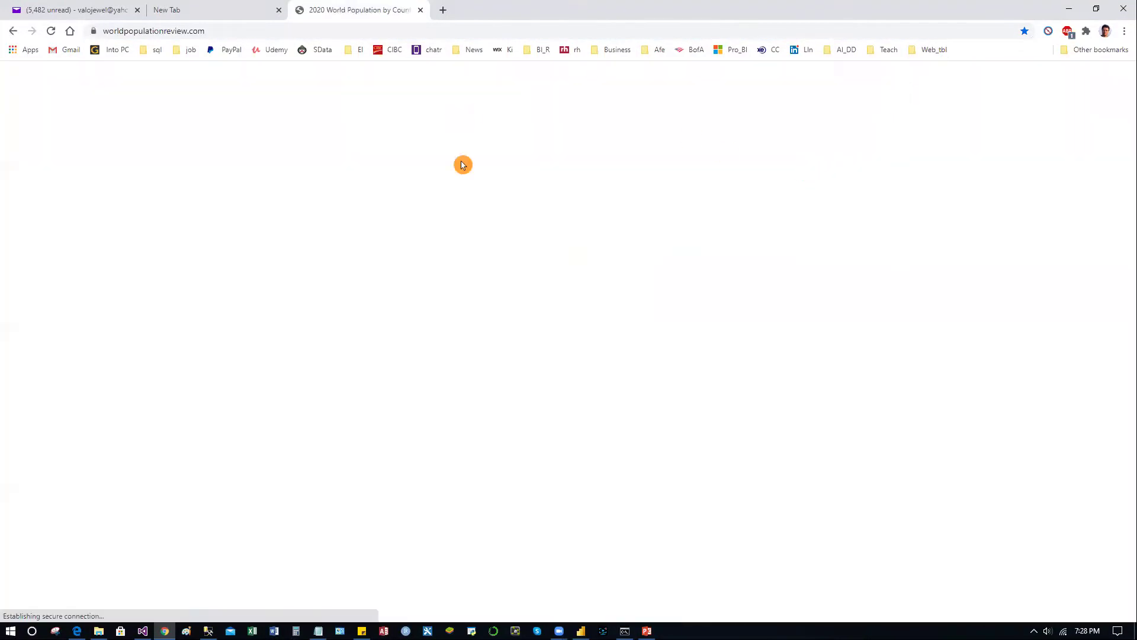
{"action": "scroll", "coordinate": [703, 320], "scroll_direction": "down", "scroll_amount": 6}
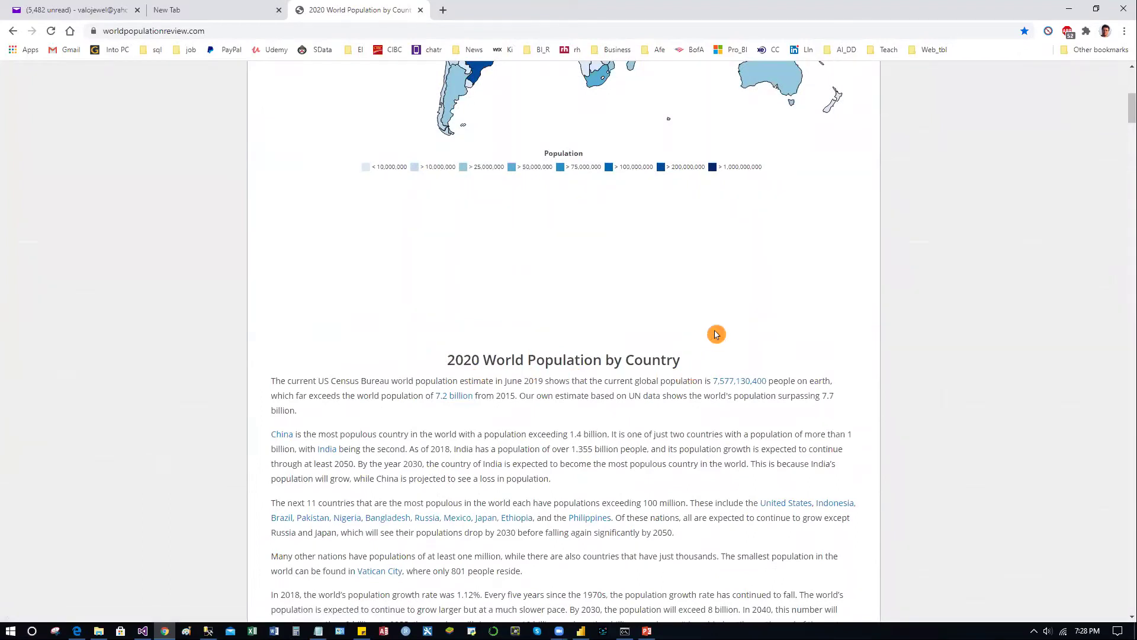
{"action": "scroll", "coordinate": [716, 335], "scroll_direction": "down", "scroll_amount": 12}
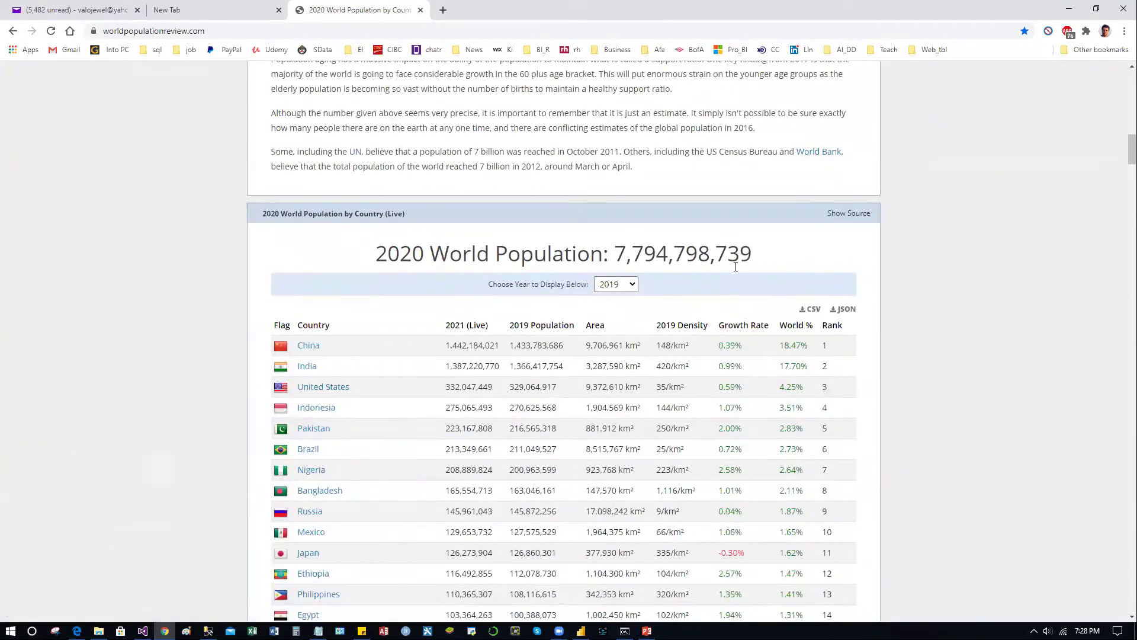
{"action": "left_click_drag", "start_coordinate": [611, 247], "coordinate": [752, 248]}
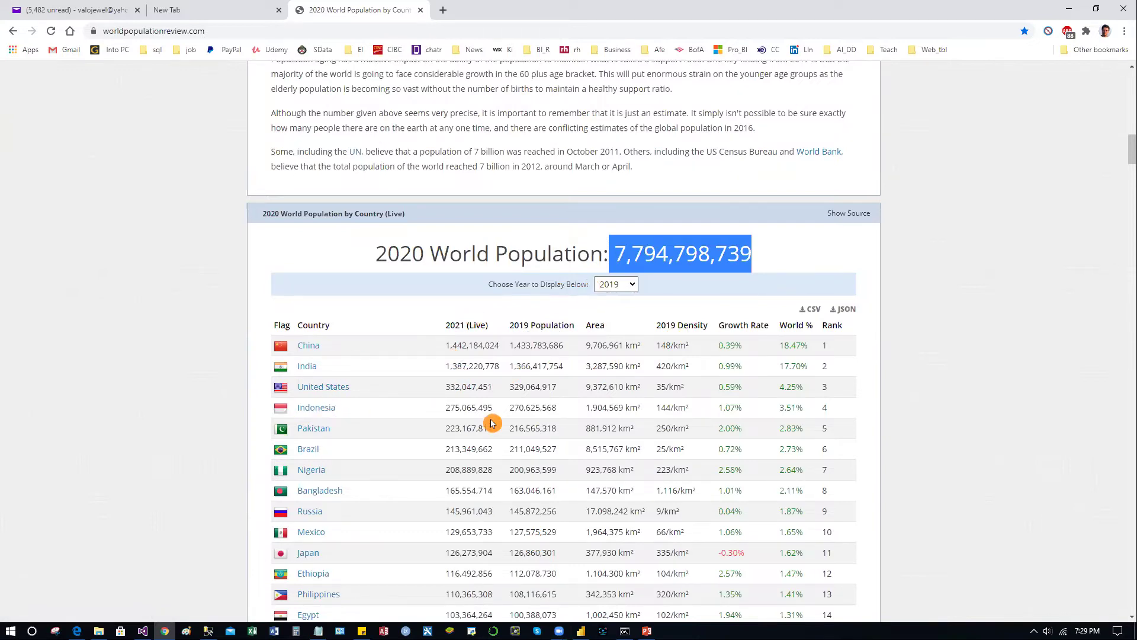
Look through the country table, open its CSV export in Excel, and dismiss the Office activation dialog.
{"action": "scroll", "coordinate": [492, 418], "scroll_direction": "down", "scroll_amount": 13}
{"action": "scroll", "coordinate": [497, 416], "scroll_direction": "up", "scroll_amount": 12}
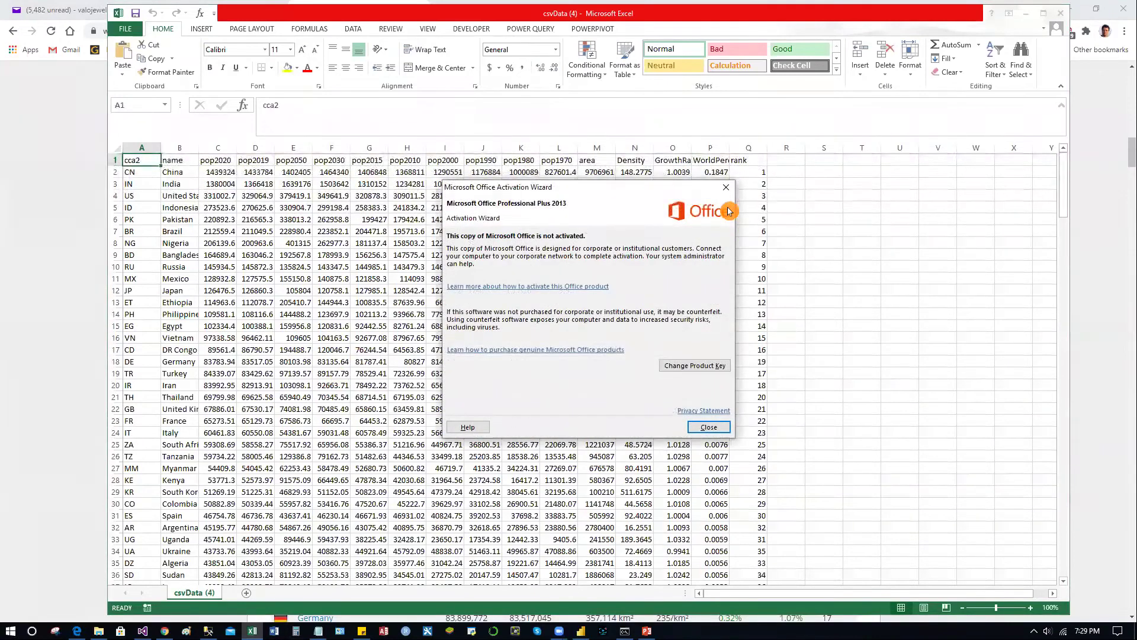
{"action": "left_click", "coordinate": [728, 186]}
{"action": "left_click", "coordinate": [439, 277]}
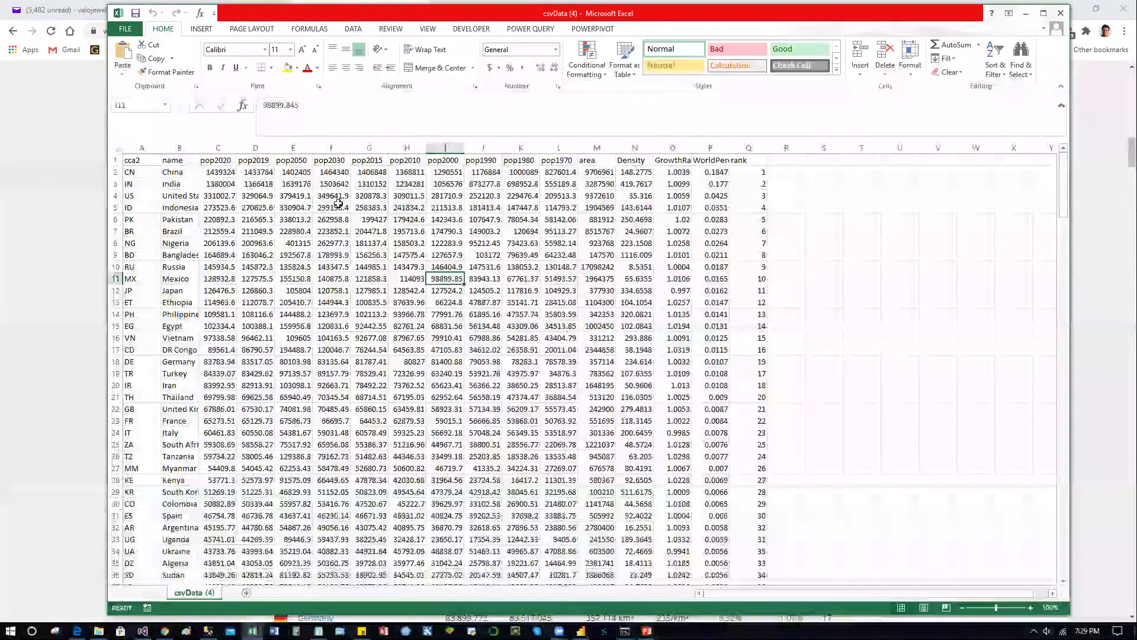
Convert the exported population data into an Excel table, then close the workbook without saving.
{"action": "left_click", "coordinate": [199, 29]}
{"action": "left_click", "coordinate": [208, 55]}
{"action": "left_click", "coordinate": [542, 224]}
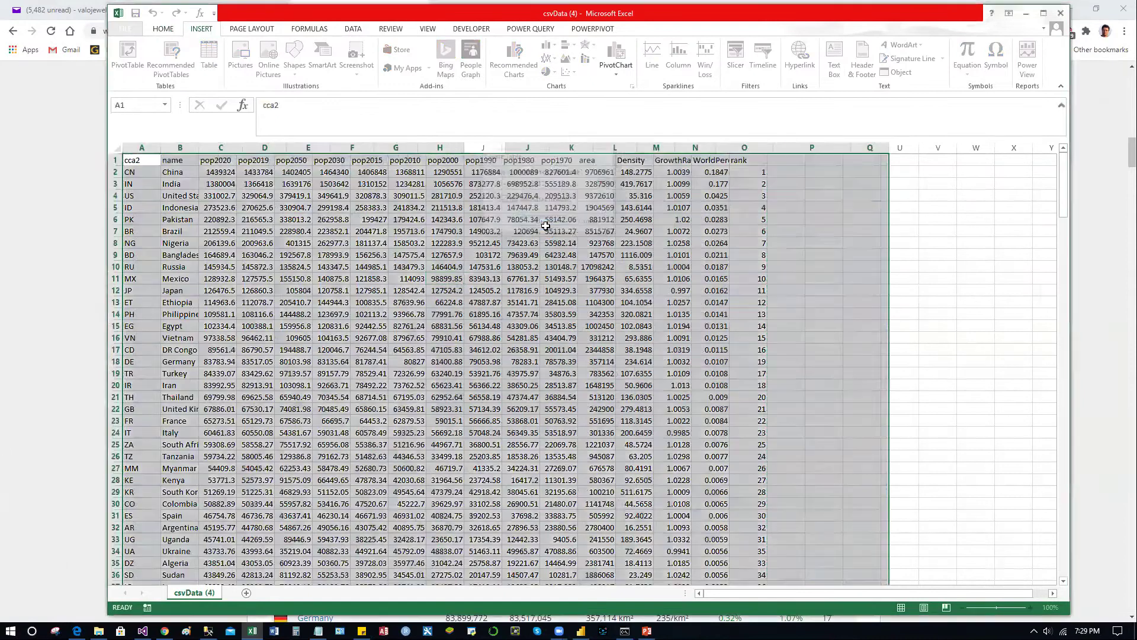
{"action": "left_click", "coordinate": [949, 332]}
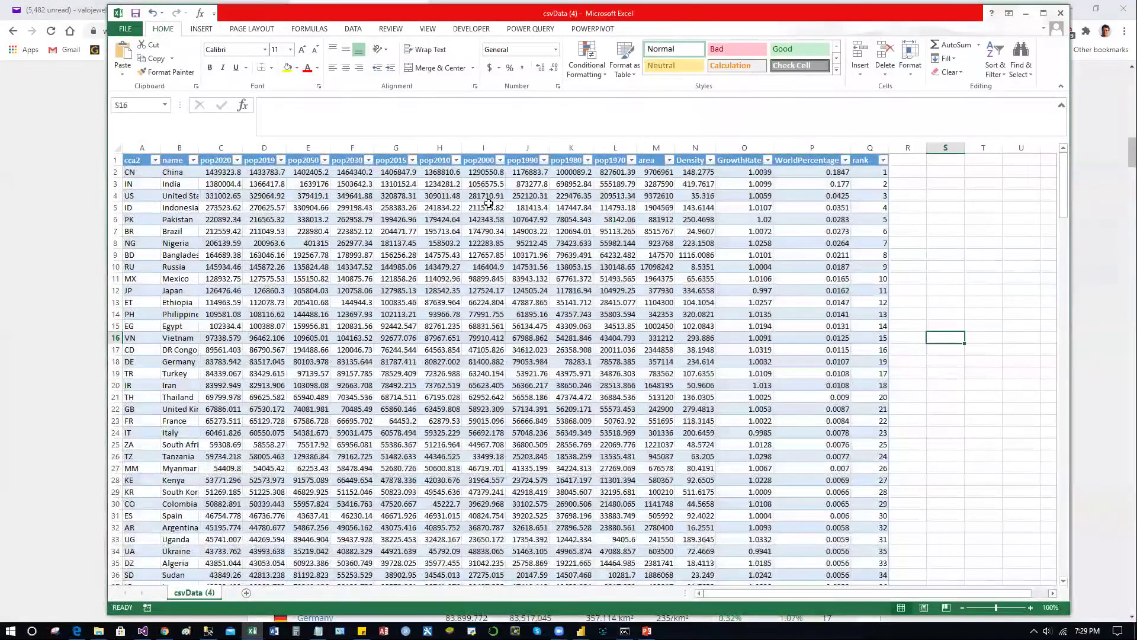
{"action": "left_click", "coordinate": [1061, 13]}
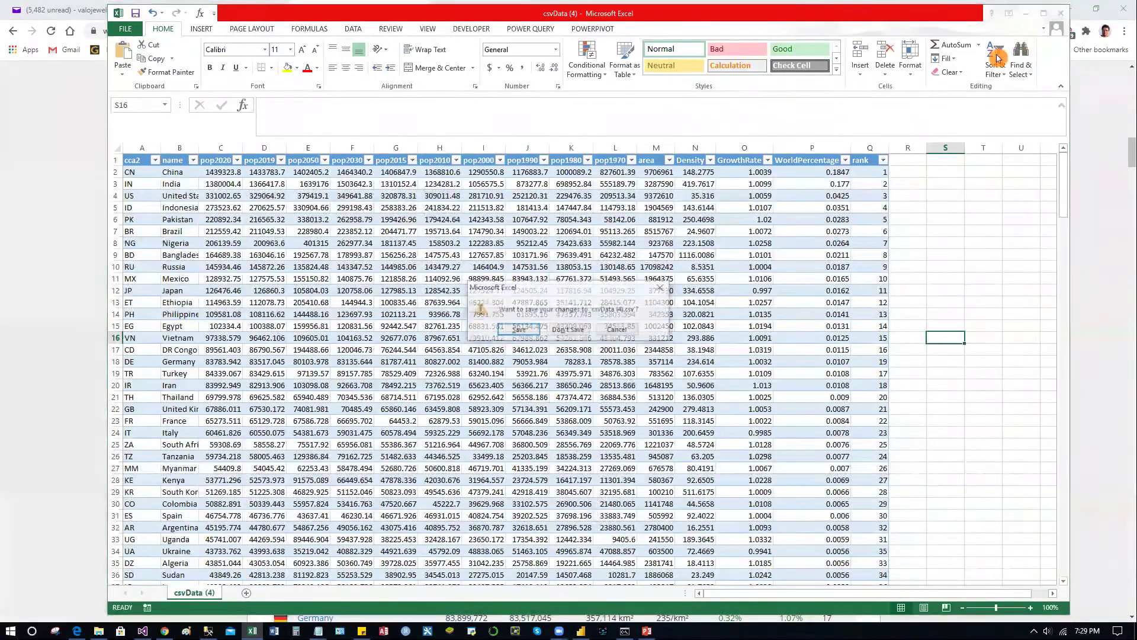
{"action": "left_click", "coordinate": [569, 330]}
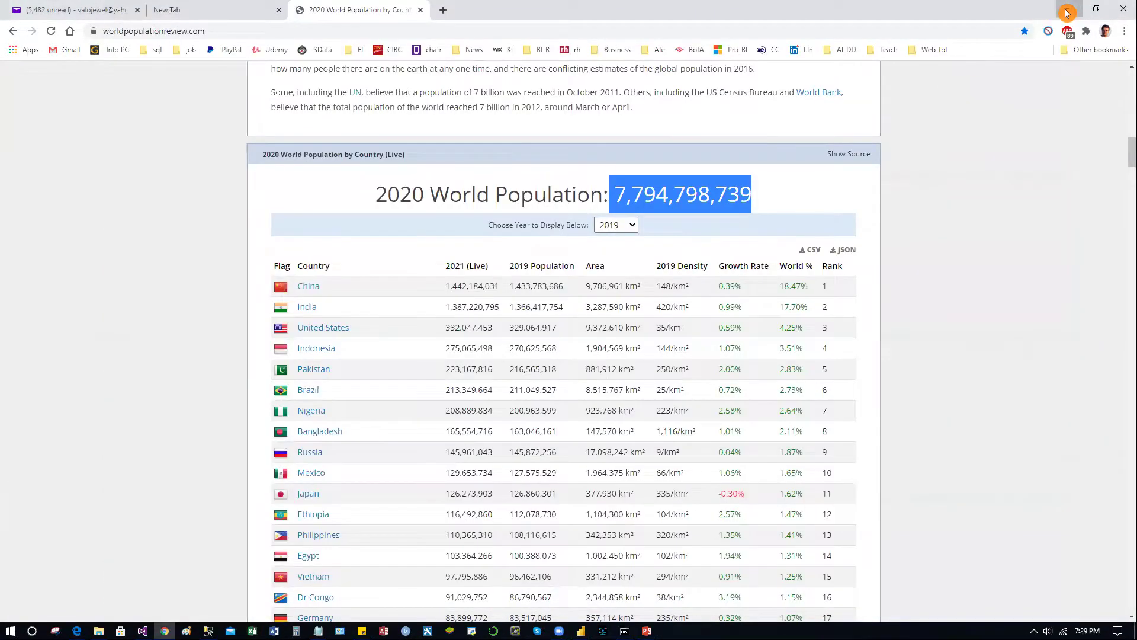
Switch to the nwp project in Visual Studio and add an Excel Source to the empty Data Flow.
{"action": "left_click", "coordinate": [1069, 11]}
{"action": "double_click", "coordinate": [288, 511]}
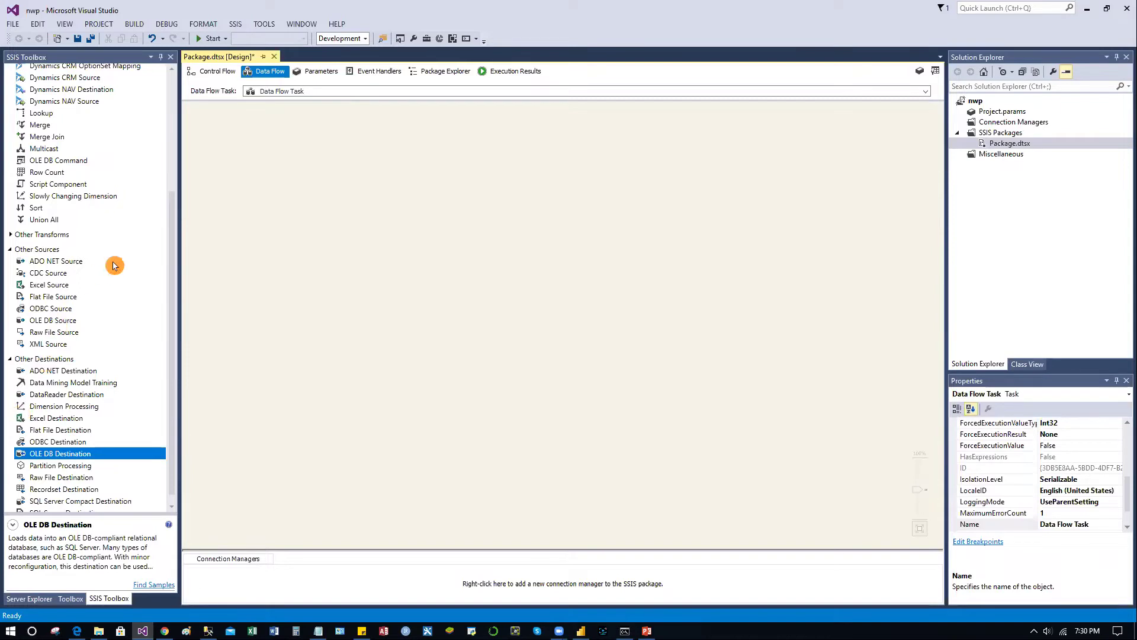
{"action": "left_click", "coordinate": [50, 287]}
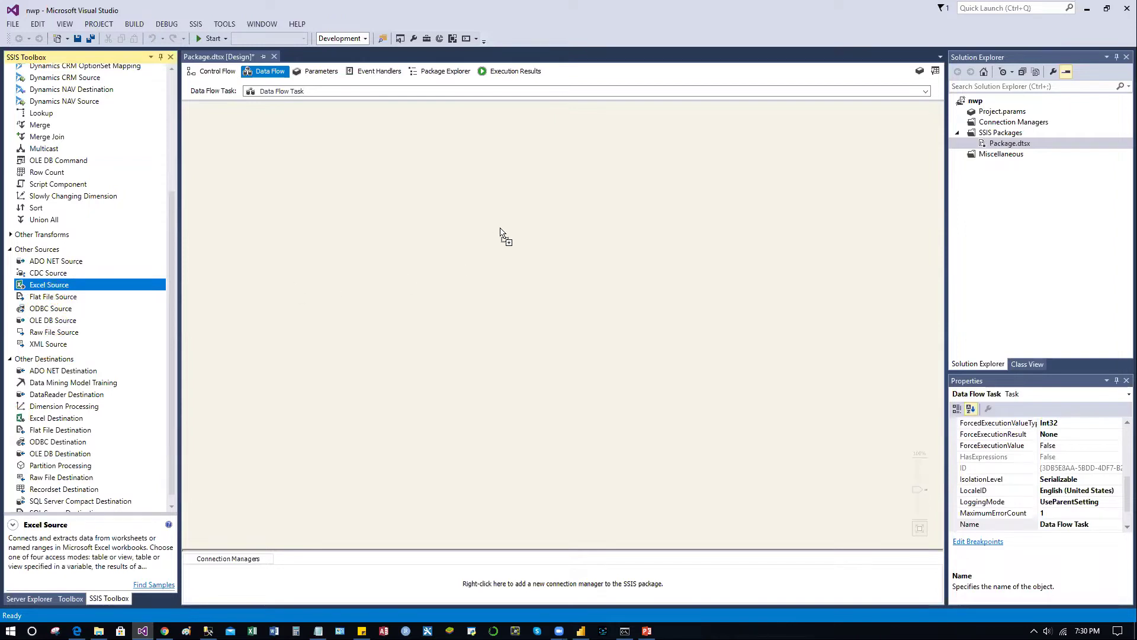
{"action": "left_click_drag", "start_coordinate": [500, 231], "coordinate": [501, 232]}
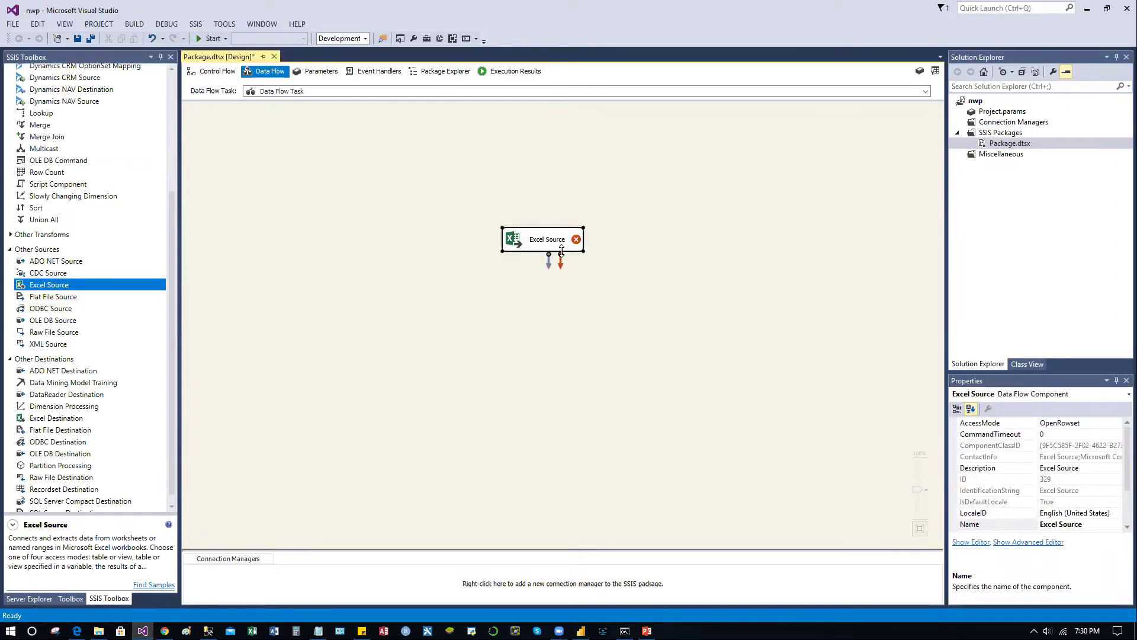
{"action": "mouse_move", "coordinate": [567, 248]}
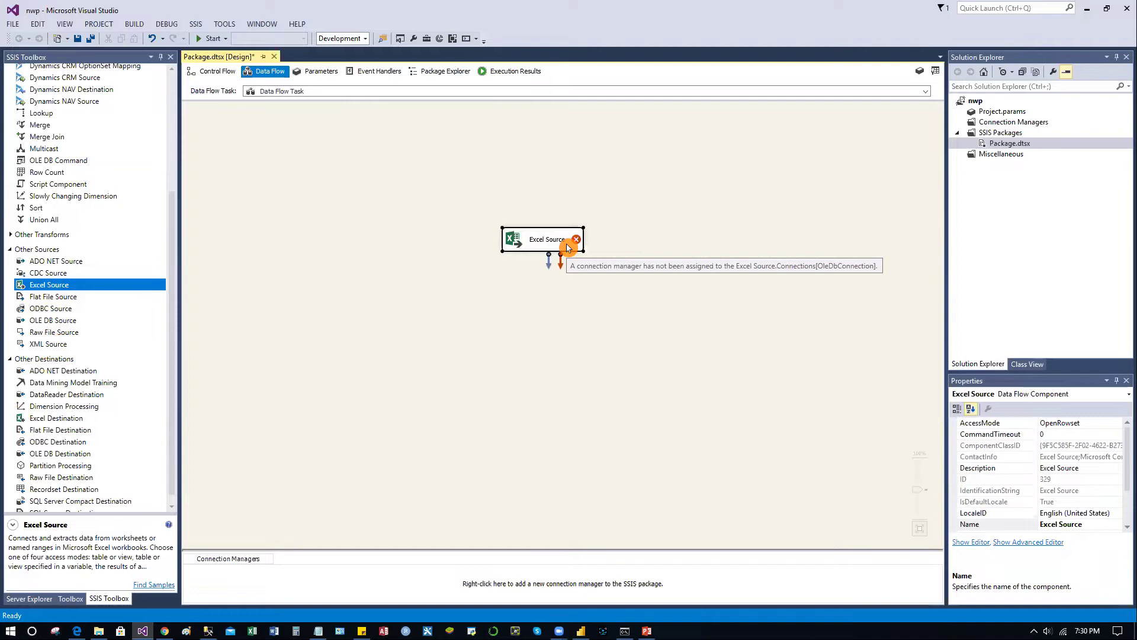
{"action": "right_click", "coordinate": [559, 242]}
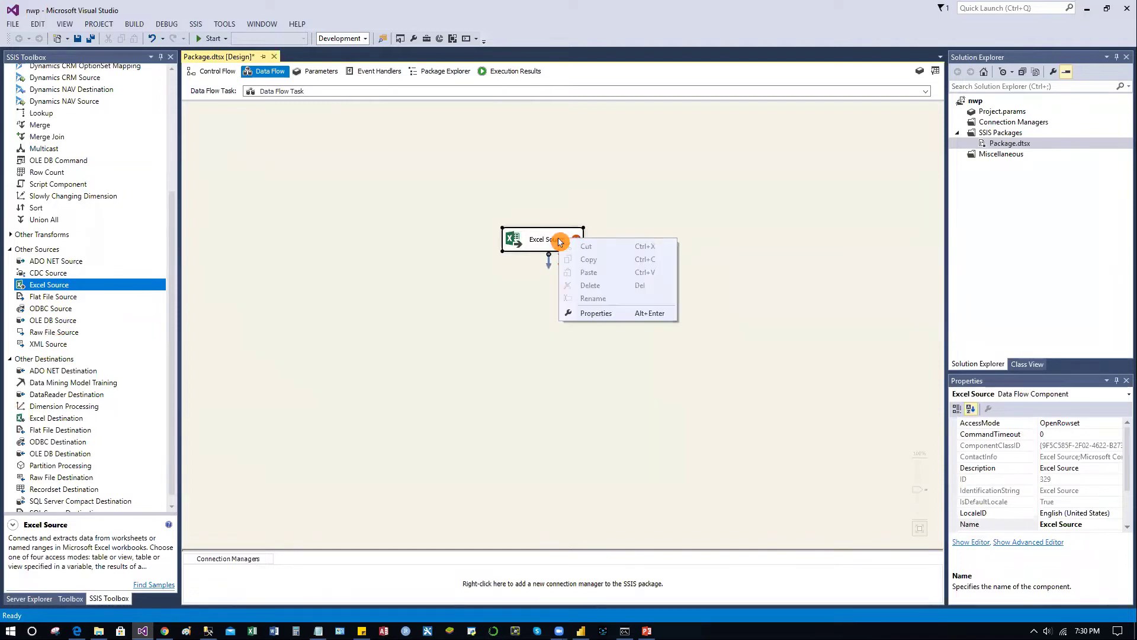
{"action": "left_click", "coordinate": [538, 244]}
{"action": "right_click", "coordinate": [536, 243]}
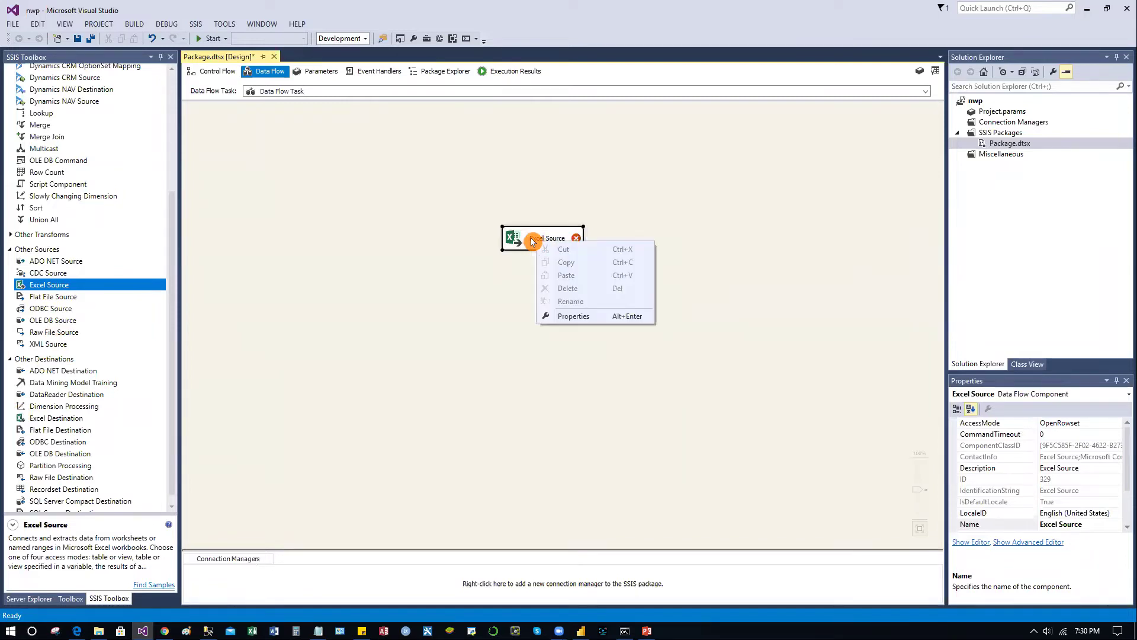
{"action": "left_click", "coordinate": [528, 242]}
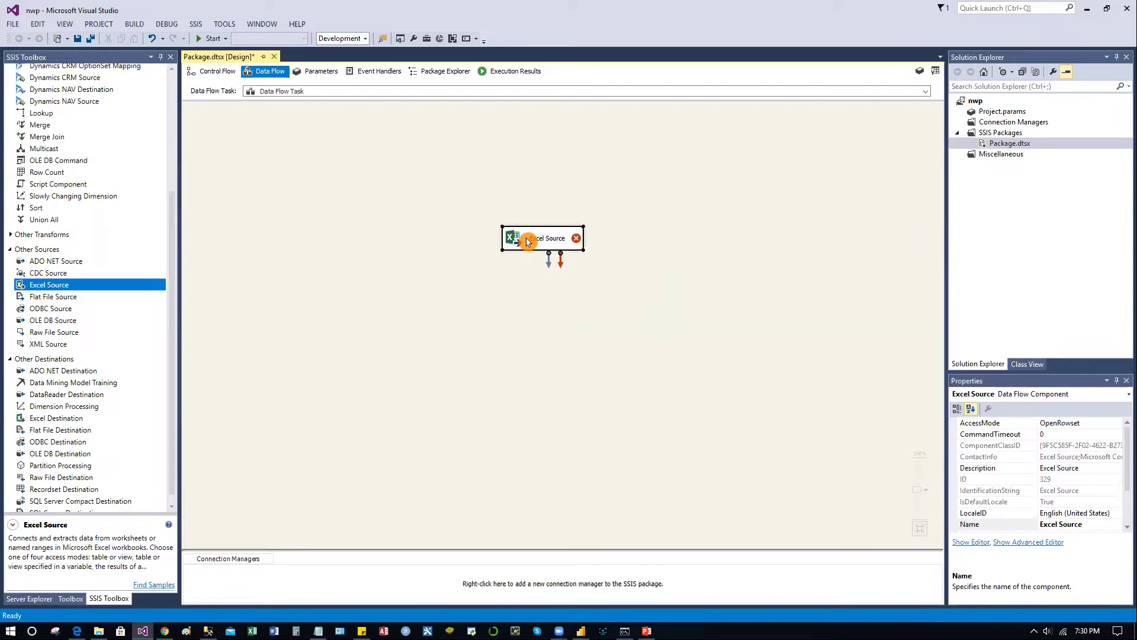
{"action": "right_click", "coordinate": [558, 245]}
{"action": "left_click", "coordinate": [524, 239]}
Move the Excel Source slightly down the design surface and open its editor.
{"action": "left_click_drag", "start_coordinate": [523, 239], "coordinate": [488, 269]}
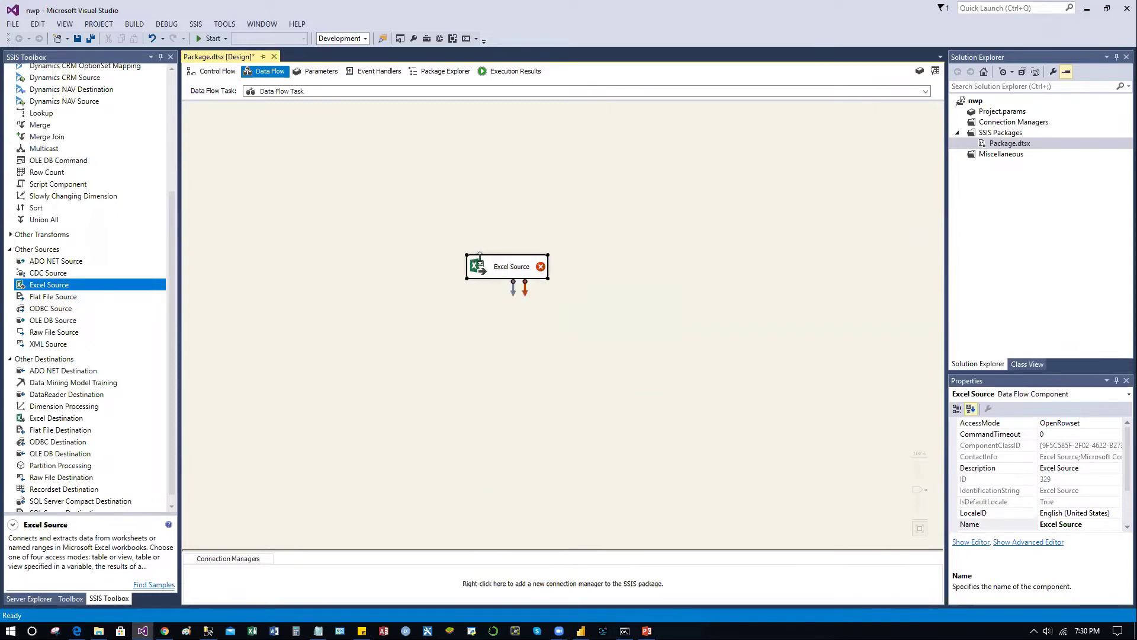
{"action": "right_click", "coordinate": [480, 261]}
{"action": "left_click", "coordinate": [651, 281]}
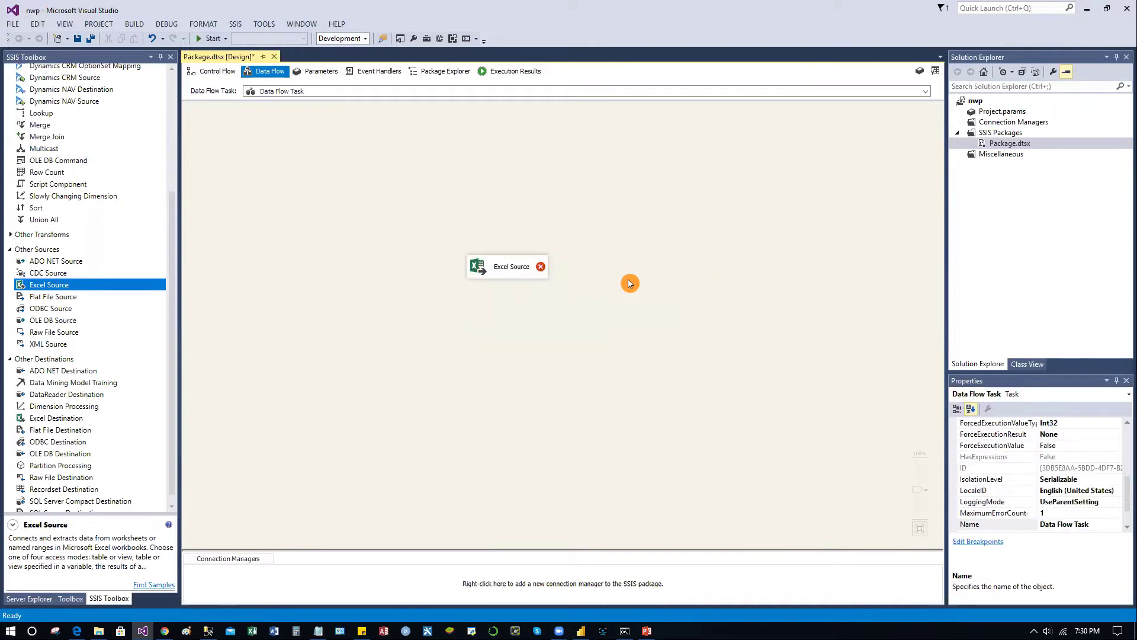
{"action": "right_click", "coordinate": [542, 276]}
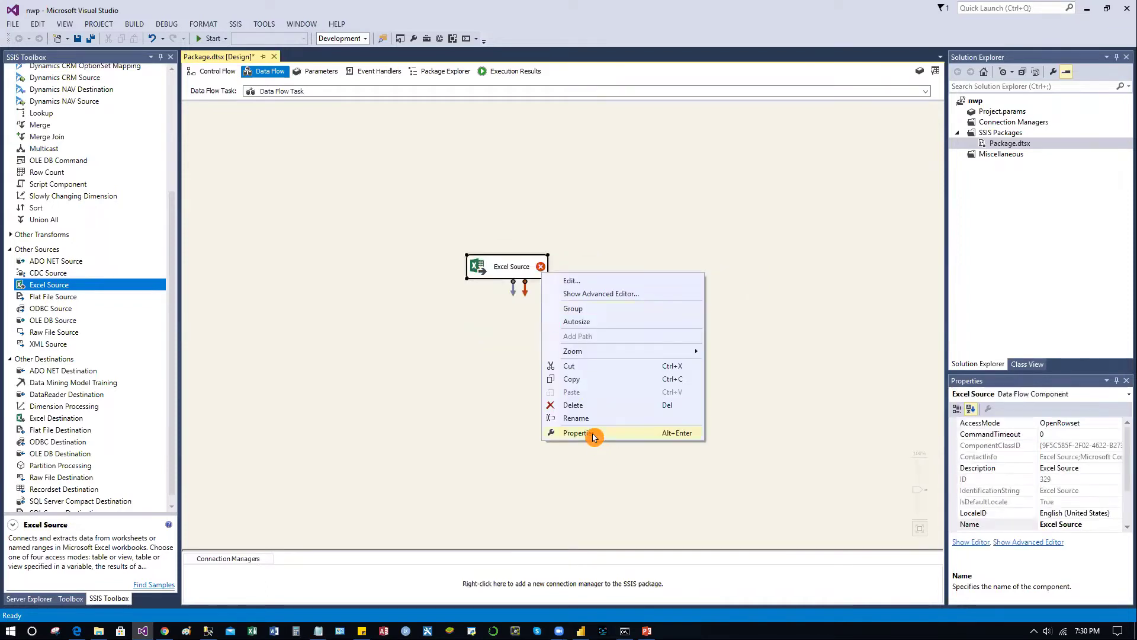
{"action": "left_click", "coordinate": [574, 282]}
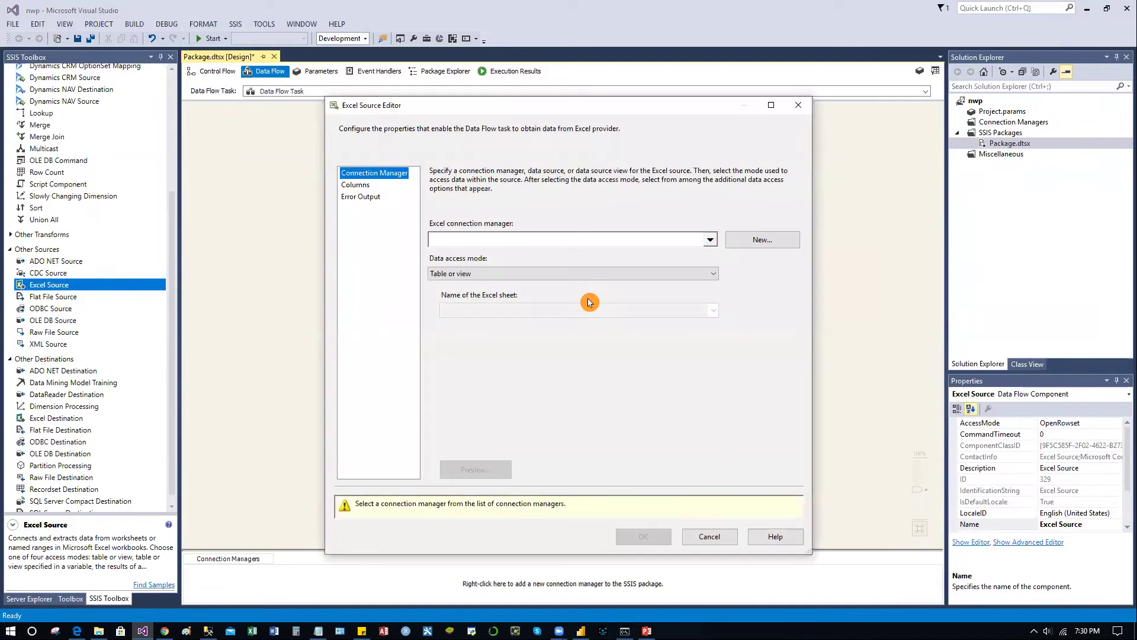
Create a new Excel connection manager for the nwp.xls file on the Desktop.
{"action": "left_click", "coordinate": [768, 241]}
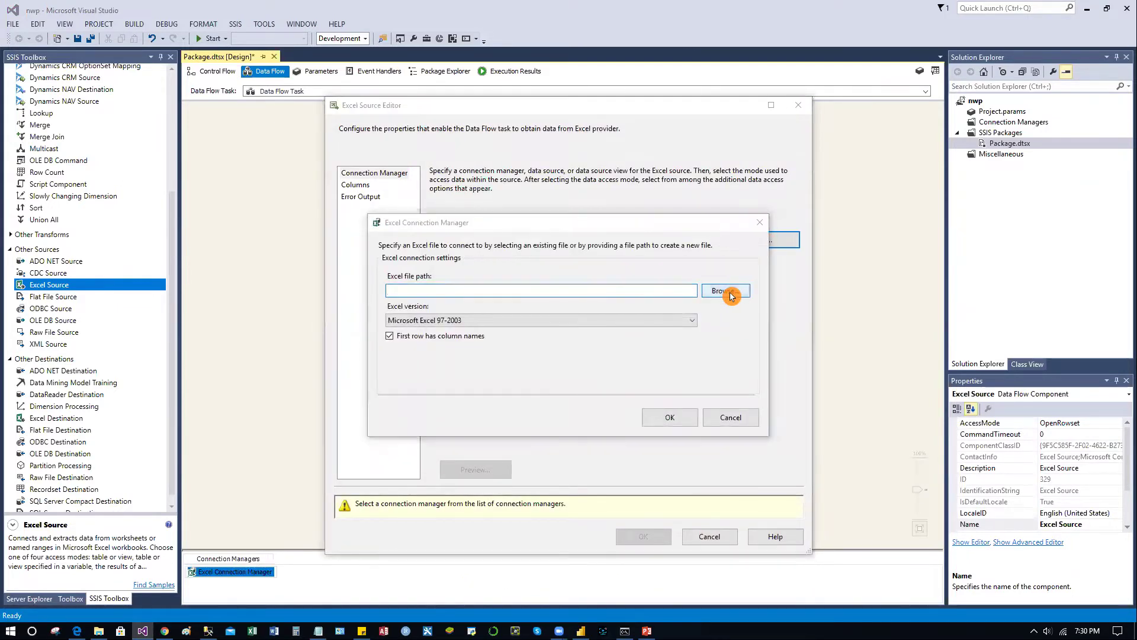
{"action": "left_click", "coordinate": [730, 295]}
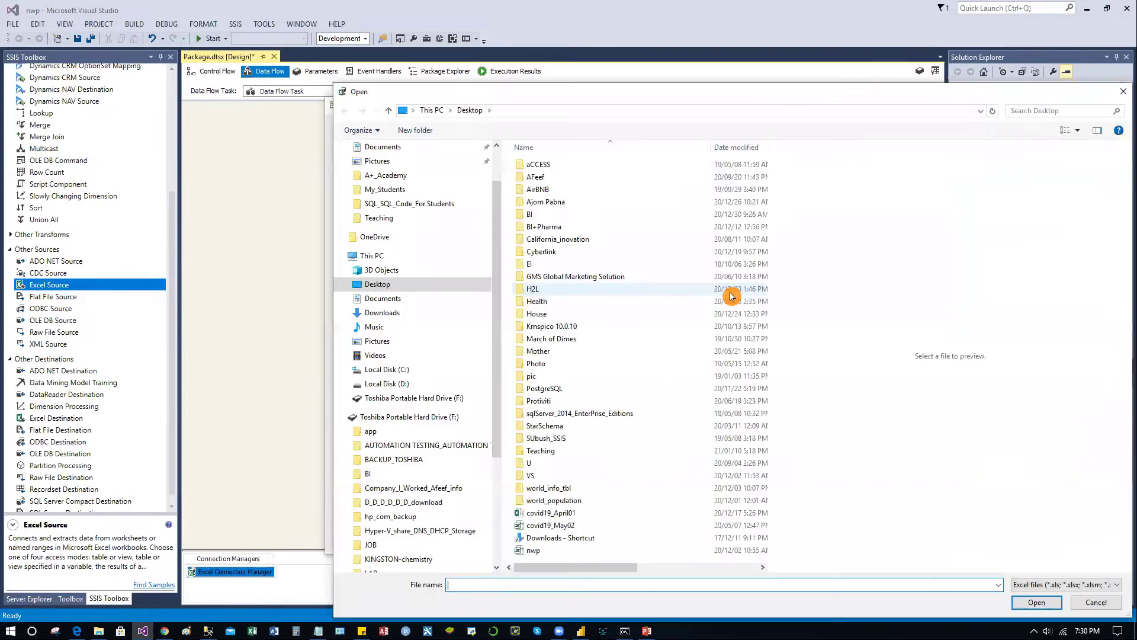
{"action": "left_click", "coordinate": [543, 554]}
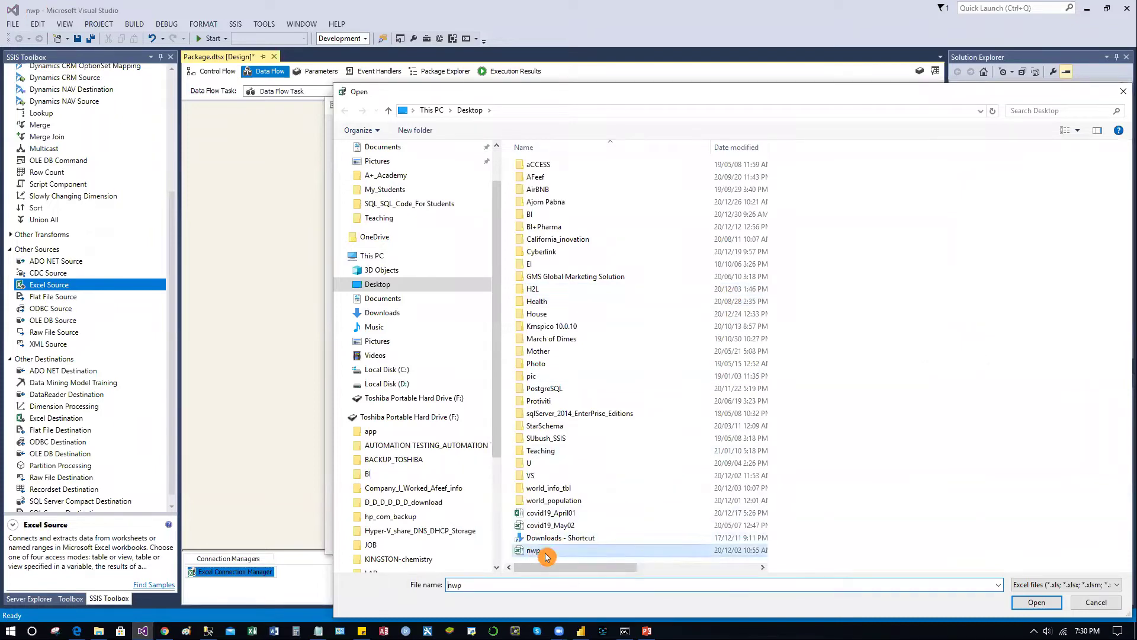
{"action": "left_click", "coordinate": [1038, 603]}
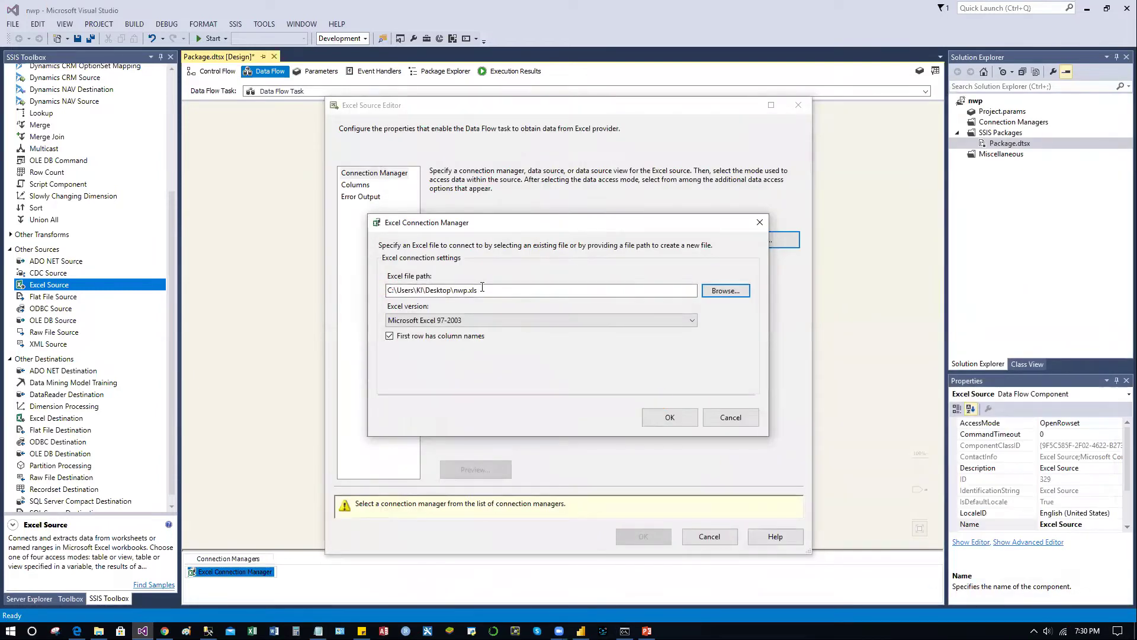
{"action": "left_click", "coordinate": [673, 418]}
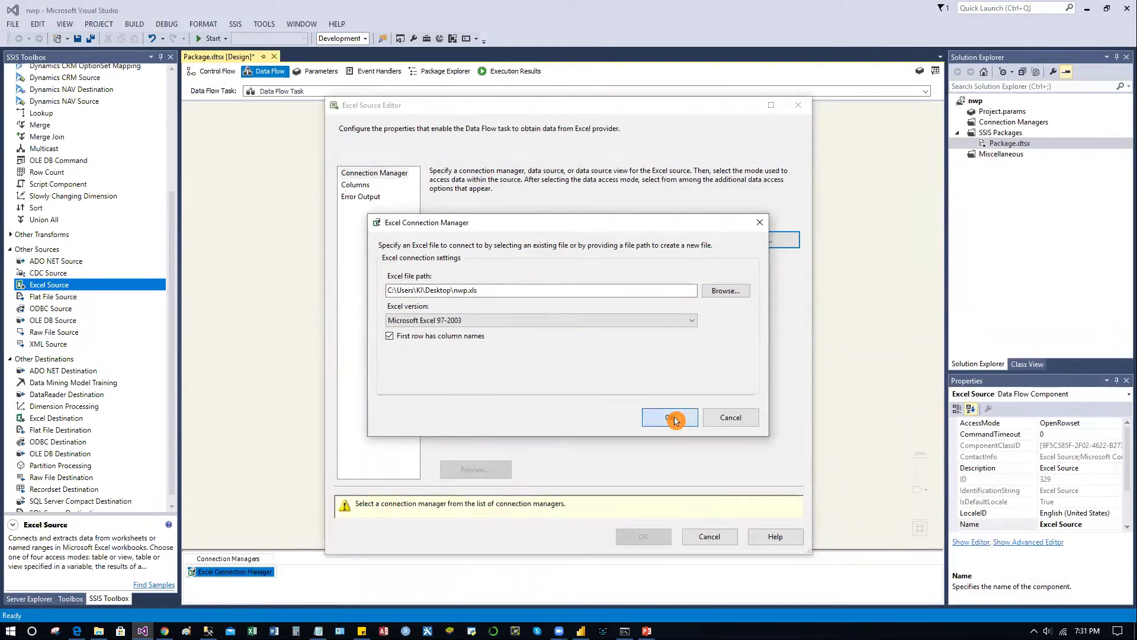
Select the WorldP$ sheet as the Excel Source's data and preview its rows.
{"action": "left_click", "coordinate": [715, 316]}
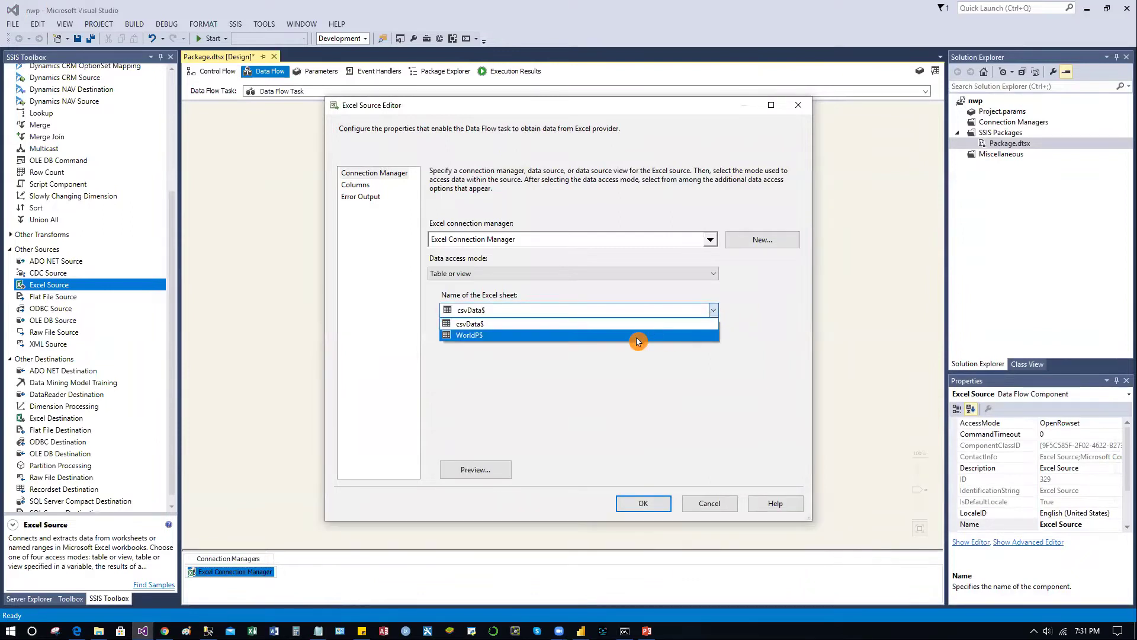
{"action": "left_click", "coordinate": [638, 337]}
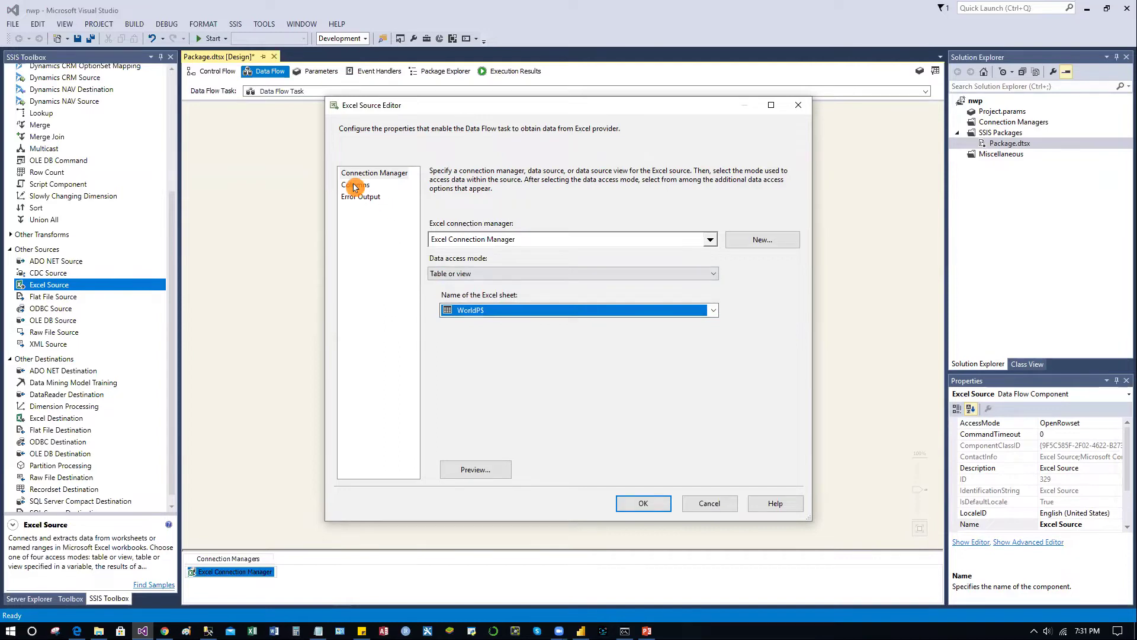
{"action": "left_click", "coordinate": [478, 469]}
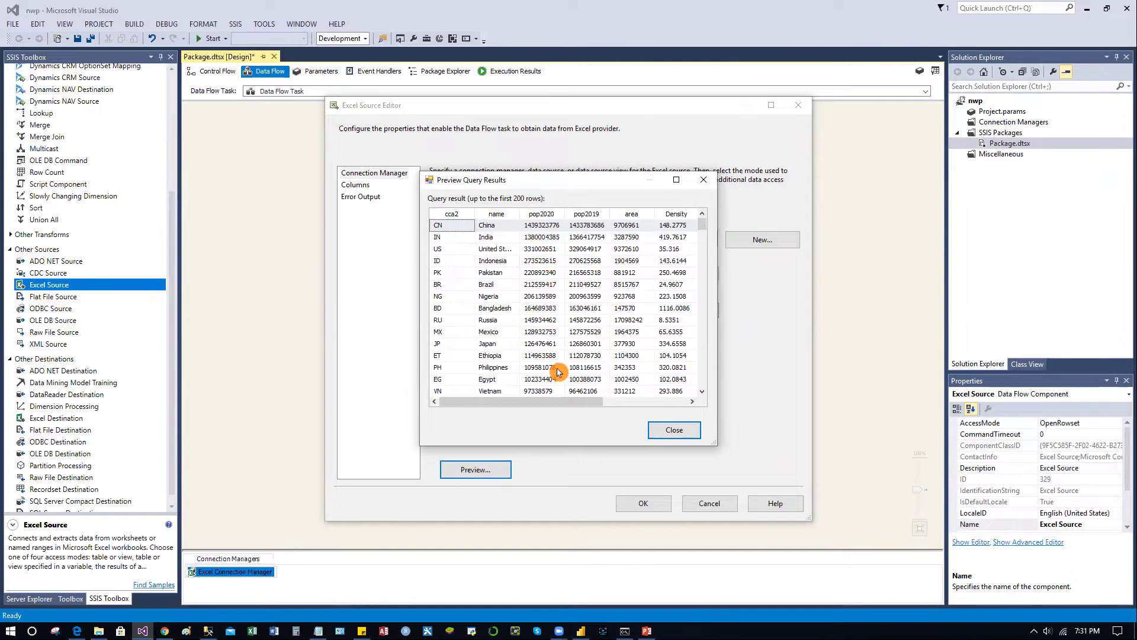
{"action": "left_click", "coordinate": [675, 431]}
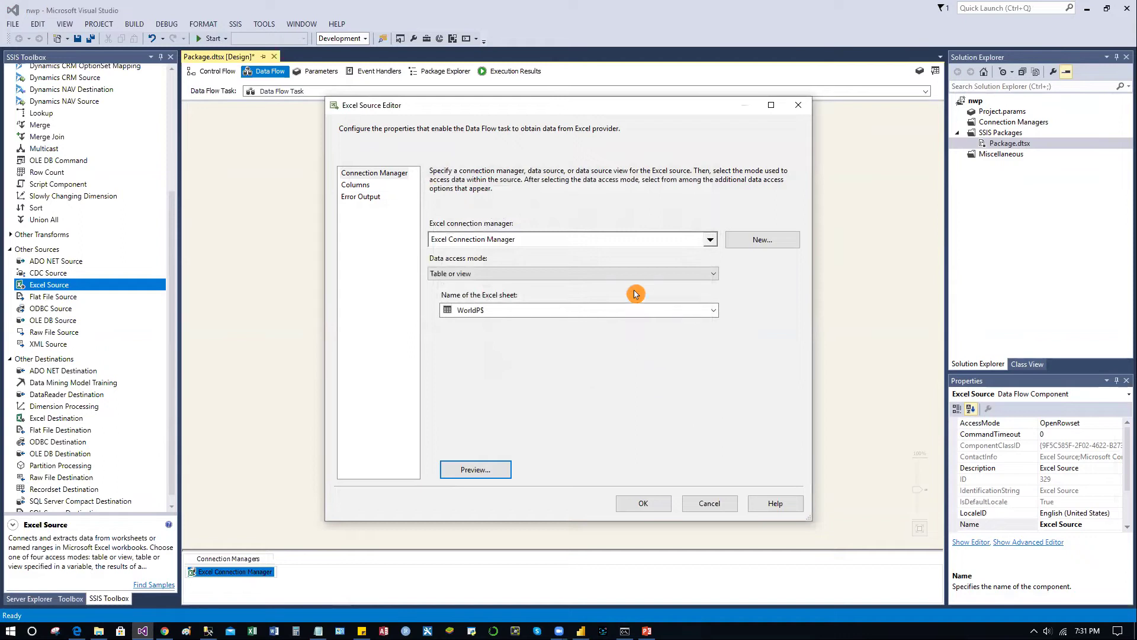
Review the Excel Source's available columns, keeping all of them selected, and confirm the source settings.
{"action": "left_click", "coordinate": [355, 185]}
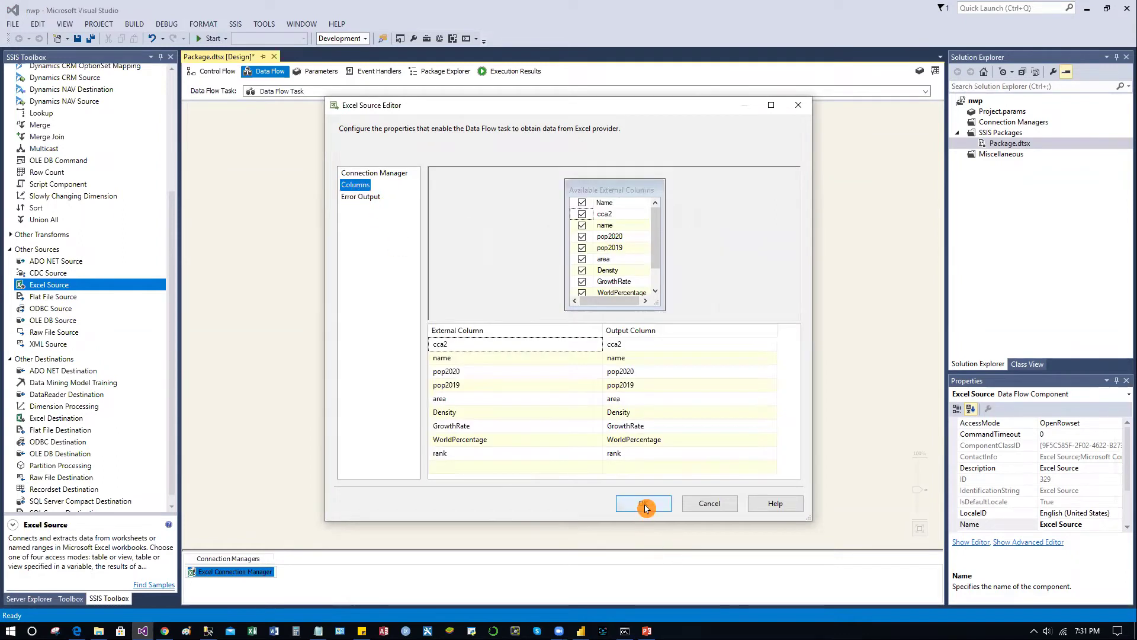
{"action": "left_click", "coordinate": [644, 504]}
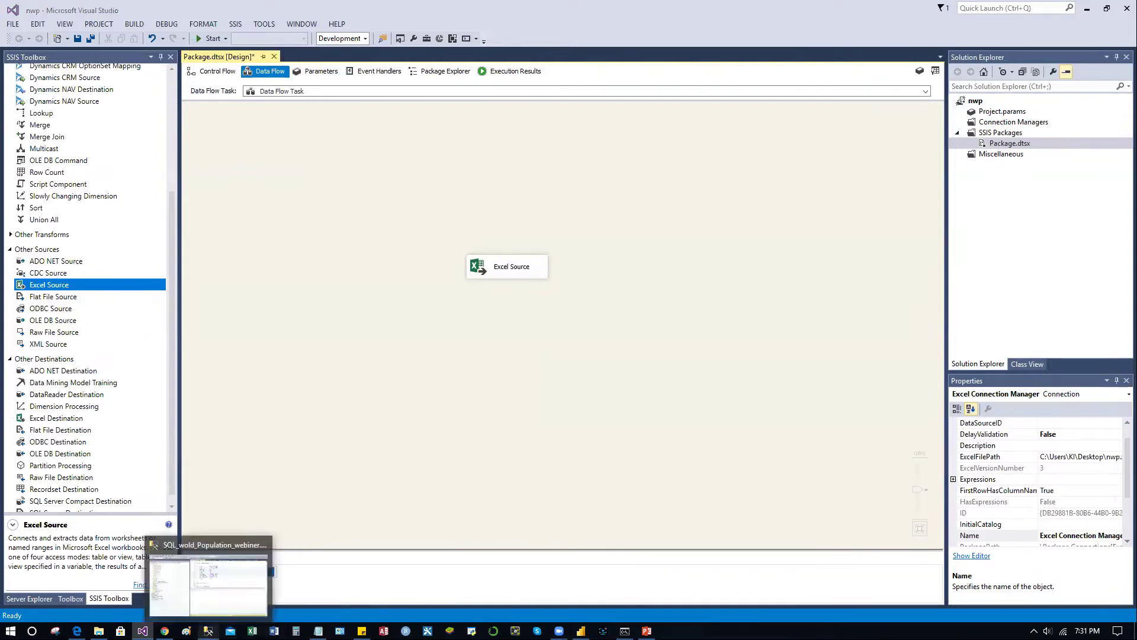
Switch to SQL Server Management Studio and run only the "Select * from WorldP" query on line 20.
{"action": "left_click", "coordinate": [271, 604]}
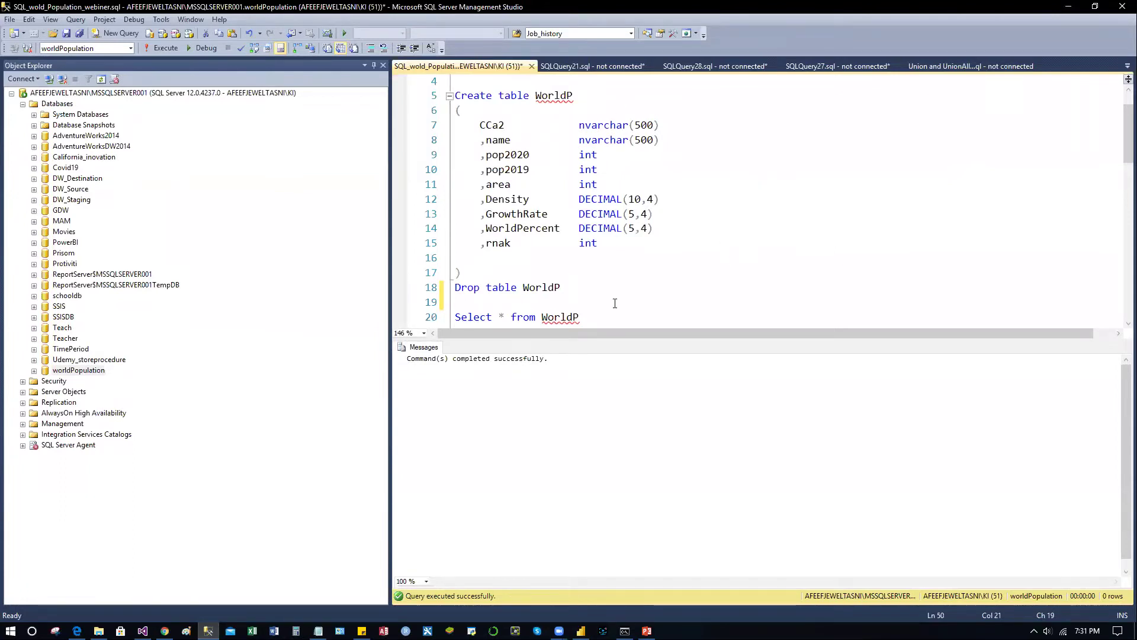
{"action": "scroll", "coordinate": [679, 189], "scroll_direction": "down", "scroll_amount": 1}
{"action": "scroll", "coordinate": [680, 190], "scroll_direction": "up", "scroll_amount": 1}
{"action": "scroll", "coordinate": [621, 270], "scroll_direction": "down", "scroll_amount": 1}
{"action": "left_click_drag", "start_coordinate": [584, 273], "coordinate": [442, 274]}
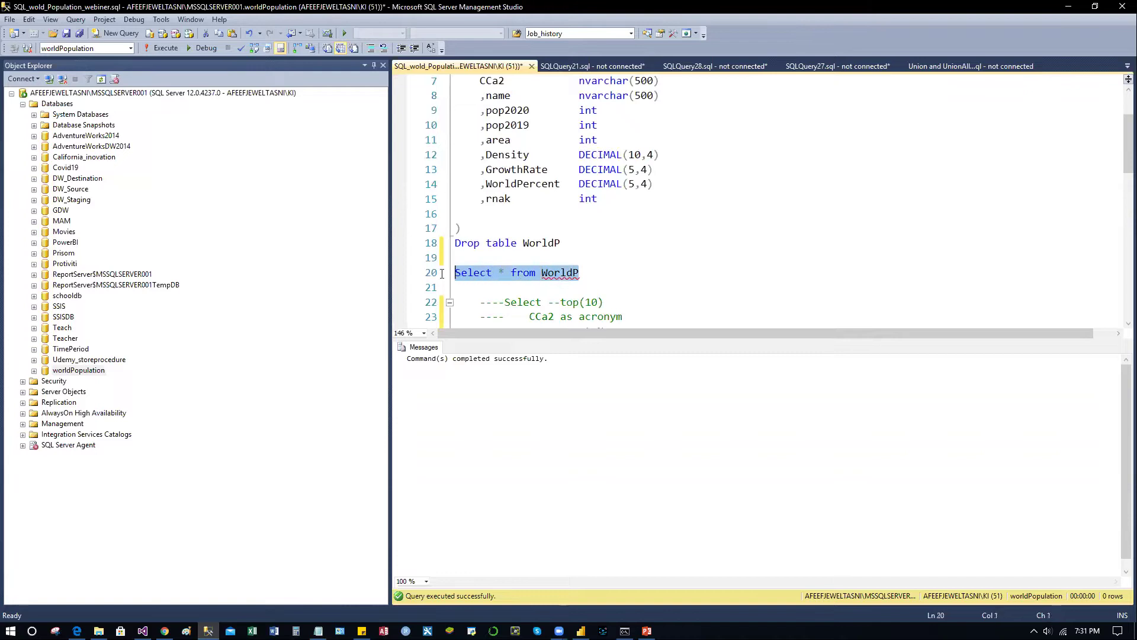
{"action": "left_click", "coordinate": [164, 48]}
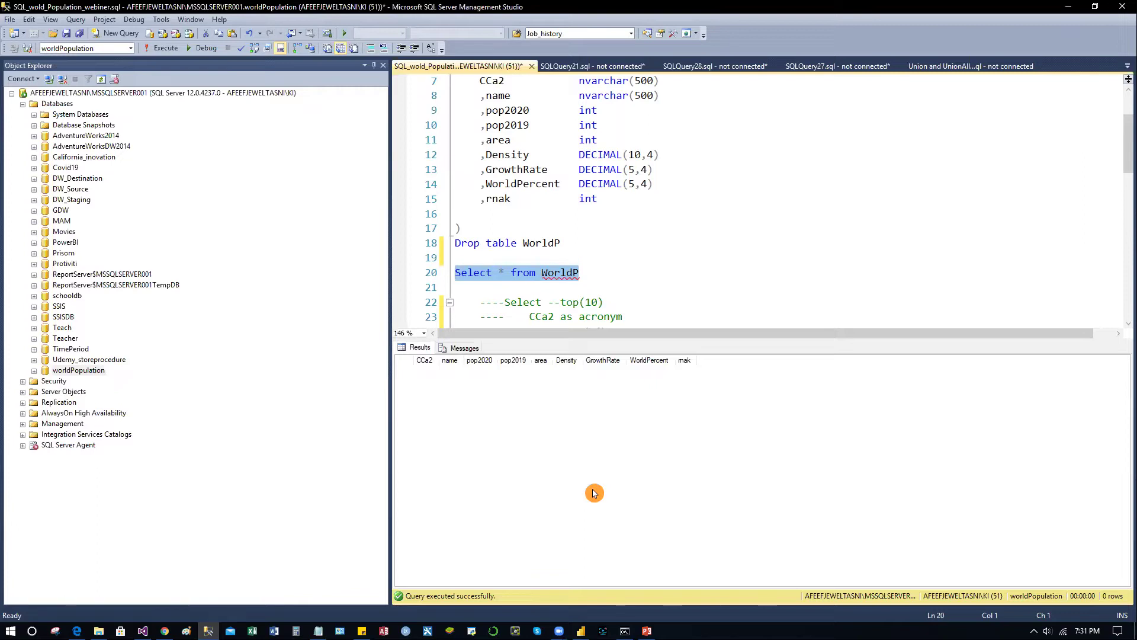
Return to Visual Studio, add an OLE DB Destination below the Excel Source, and connect the source's output to it.
{"action": "left_click", "coordinate": [1071, 9]}
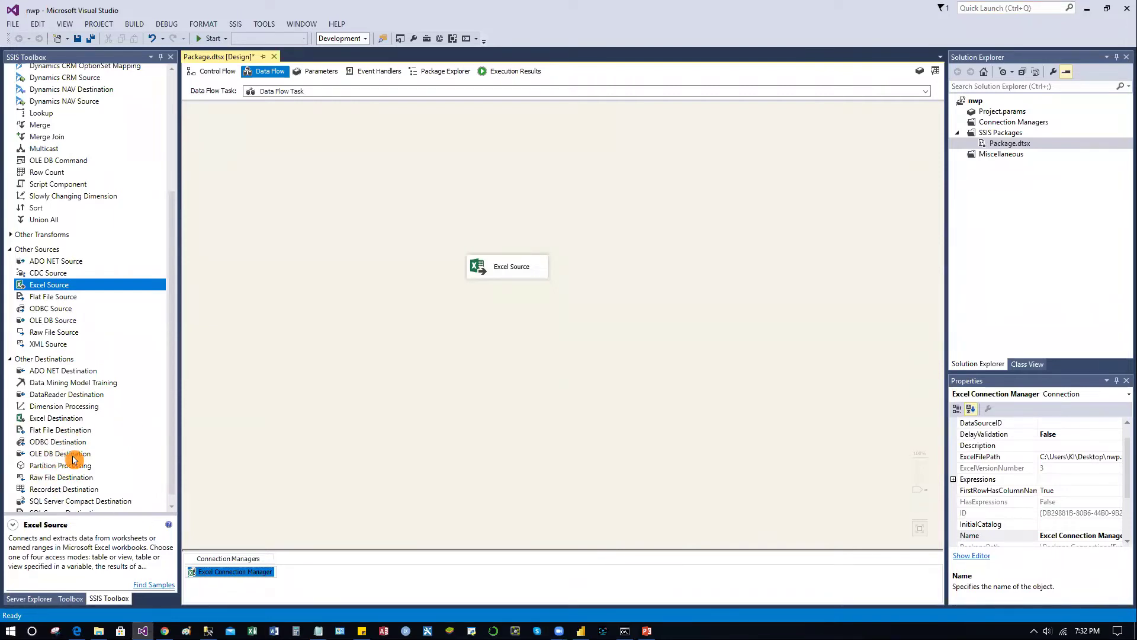
{"action": "left_click_drag", "start_coordinate": [75, 455], "coordinate": [122, 445]}
{"action": "left_click_drag", "start_coordinate": [466, 403], "coordinate": [477, 389]}
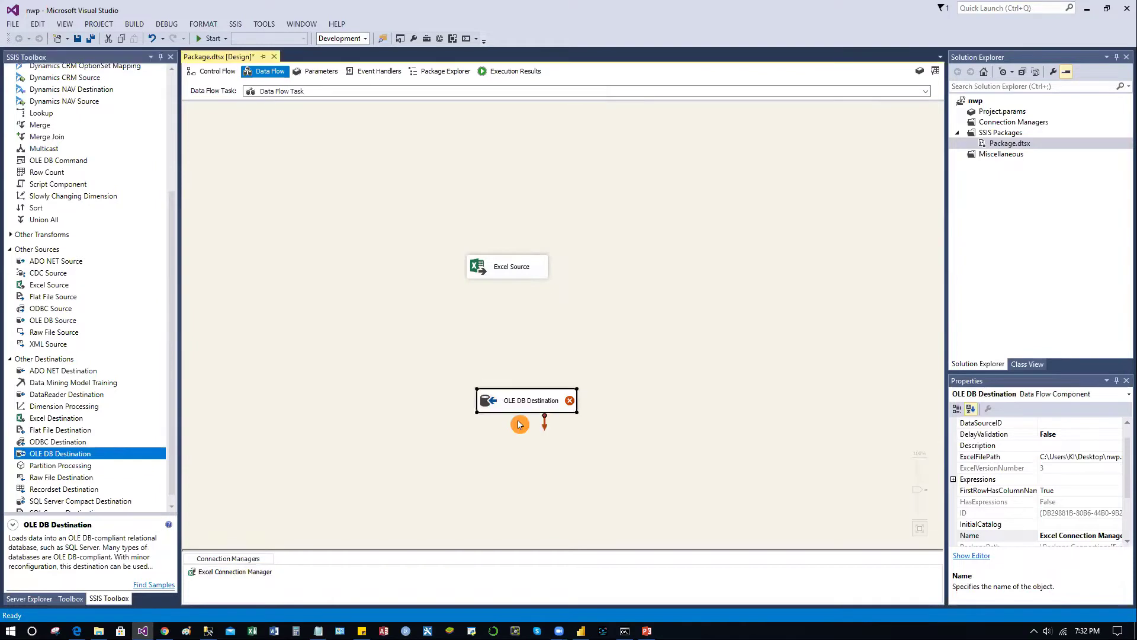
{"action": "left_click", "coordinate": [508, 271]}
{"action": "left_click_drag", "start_coordinate": [508, 292], "coordinate": [526, 408]}
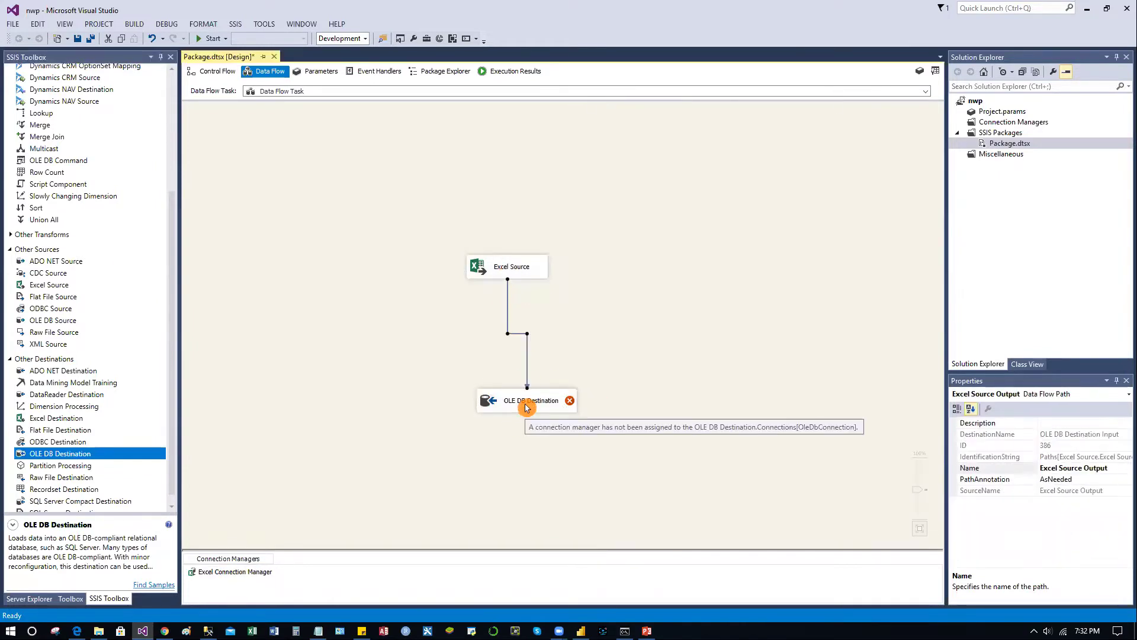
Give the OLE DB Destination a new connection manager for the worldPopulation database and choose [dbo].[WorldP] as its table.
{"action": "right_click", "coordinate": [551, 406]}
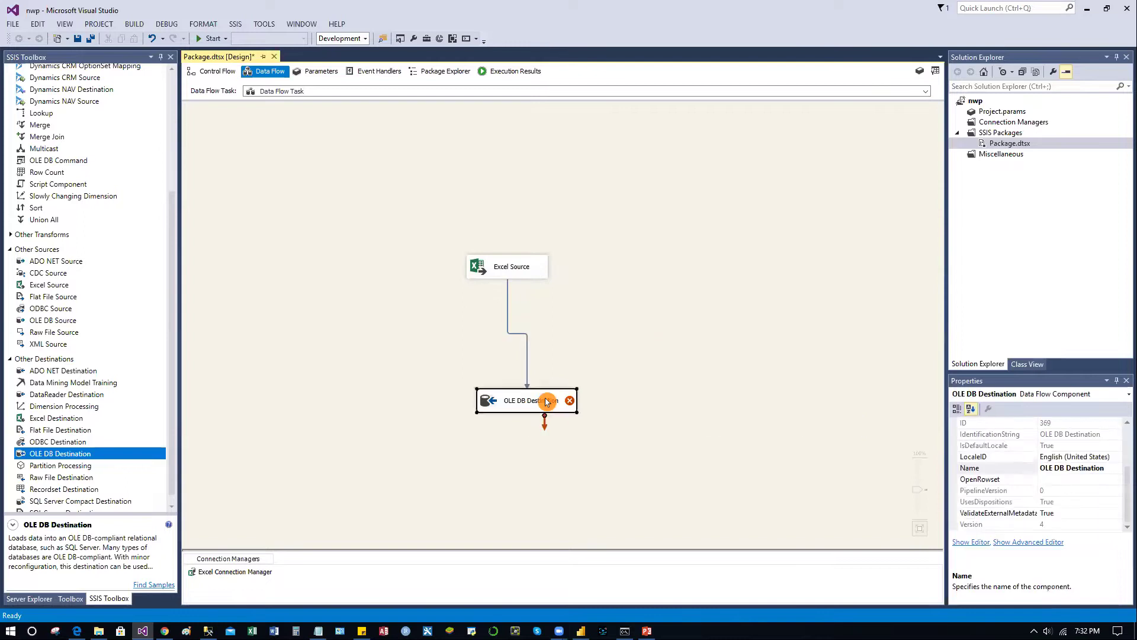
{"action": "left_click", "coordinate": [610, 406]}
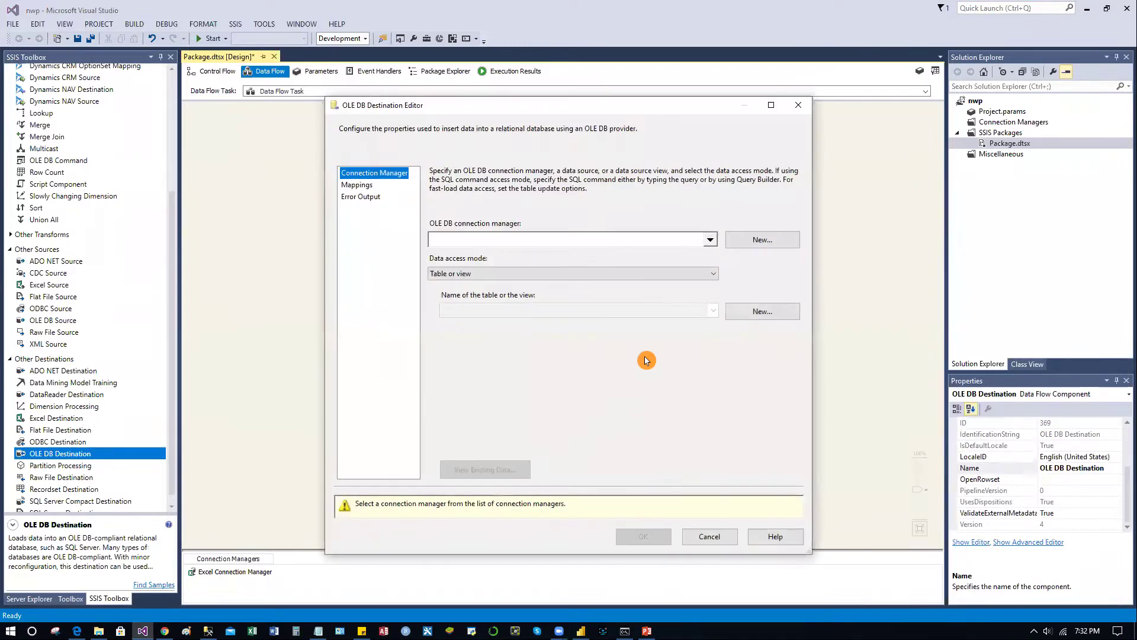
{"action": "left_click", "coordinate": [765, 239]}
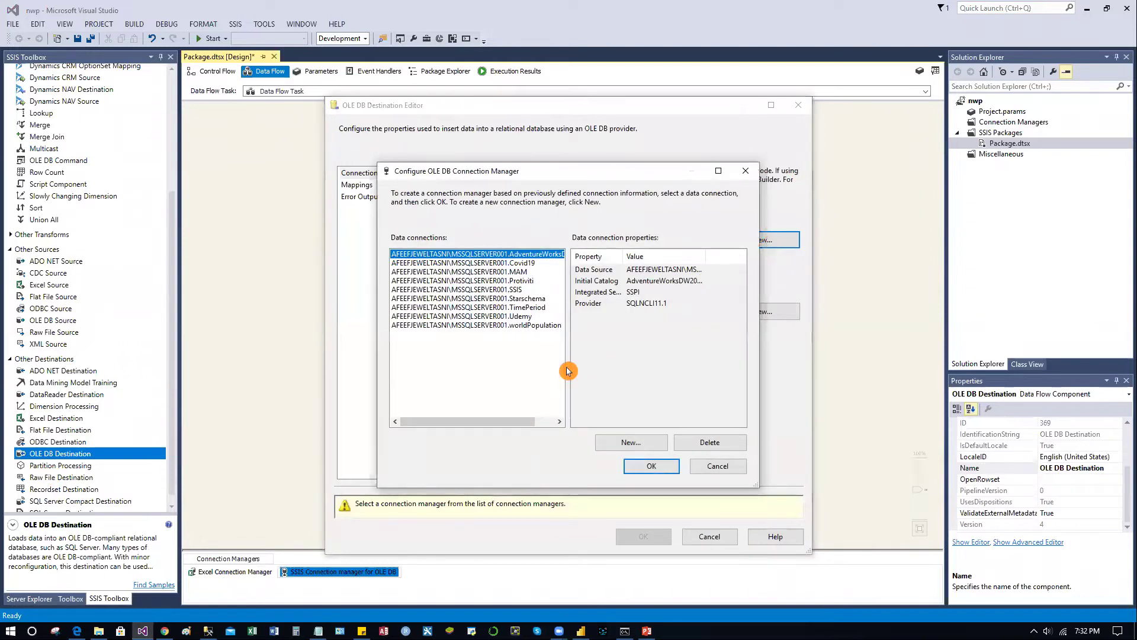
{"action": "left_click", "coordinate": [524, 325]}
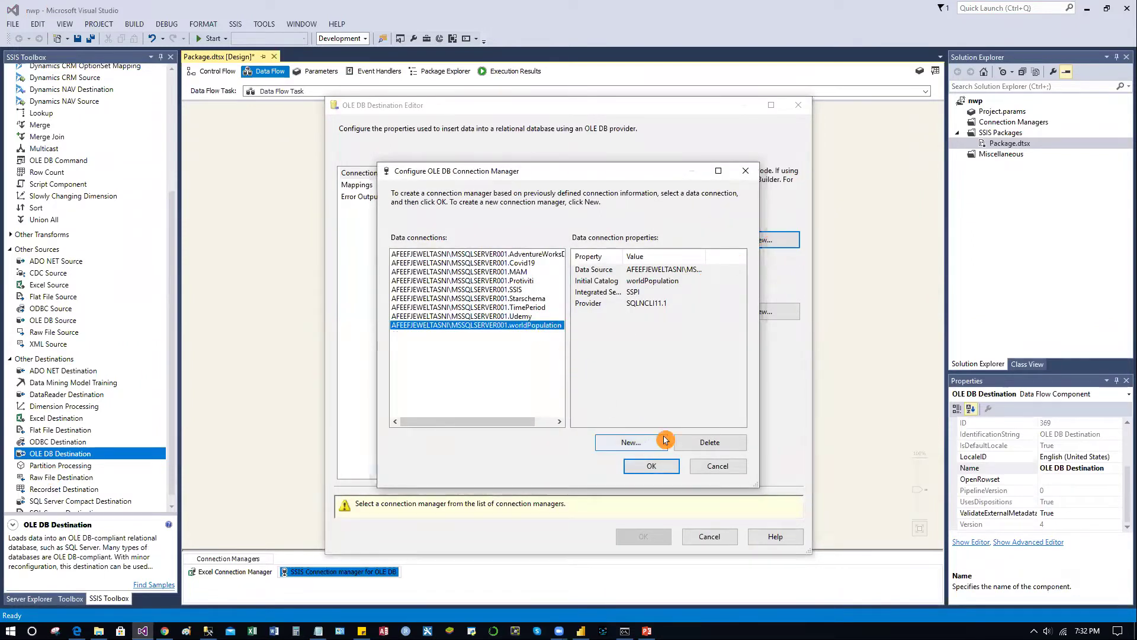
{"action": "left_click", "coordinate": [653, 468]}
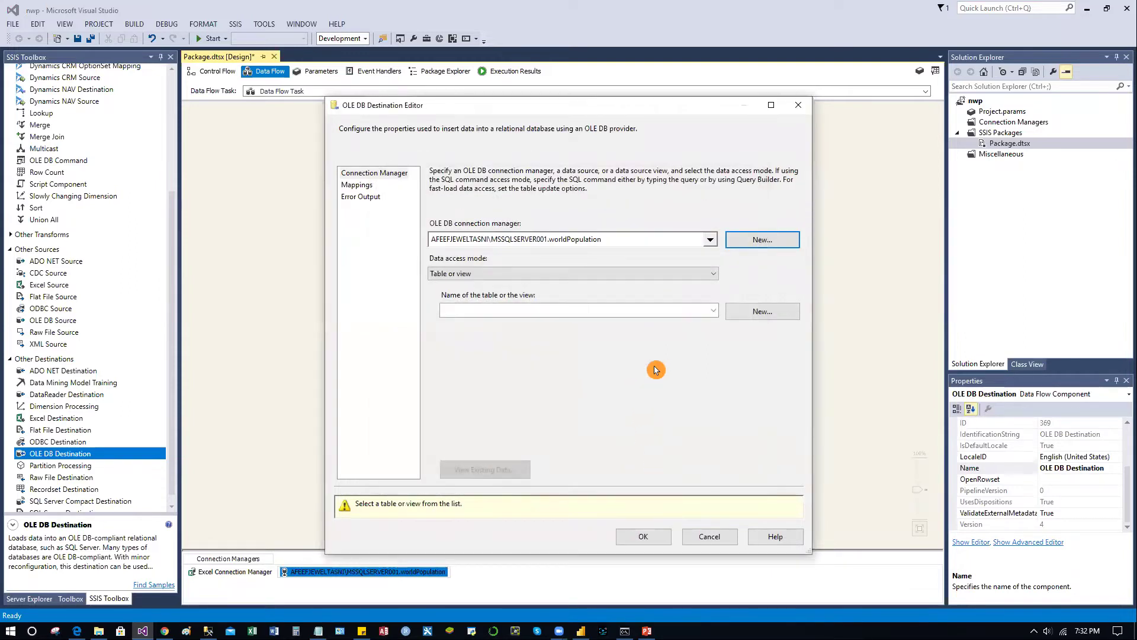
{"action": "left_click", "coordinate": [713, 312]}
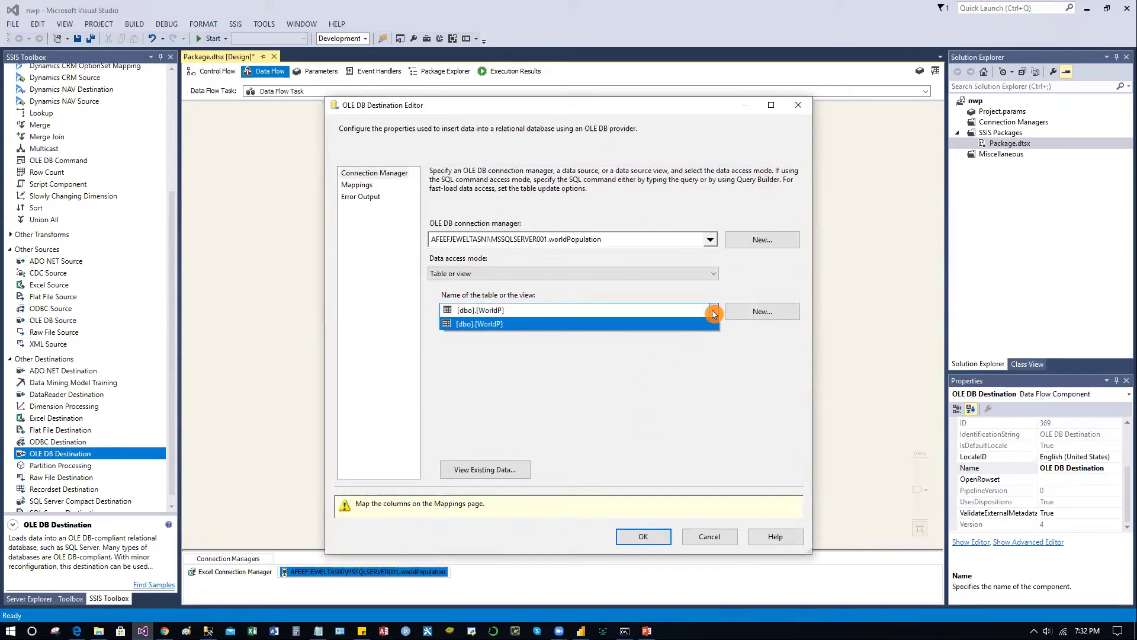
{"action": "left_click", "coordinate": [611, 323]}
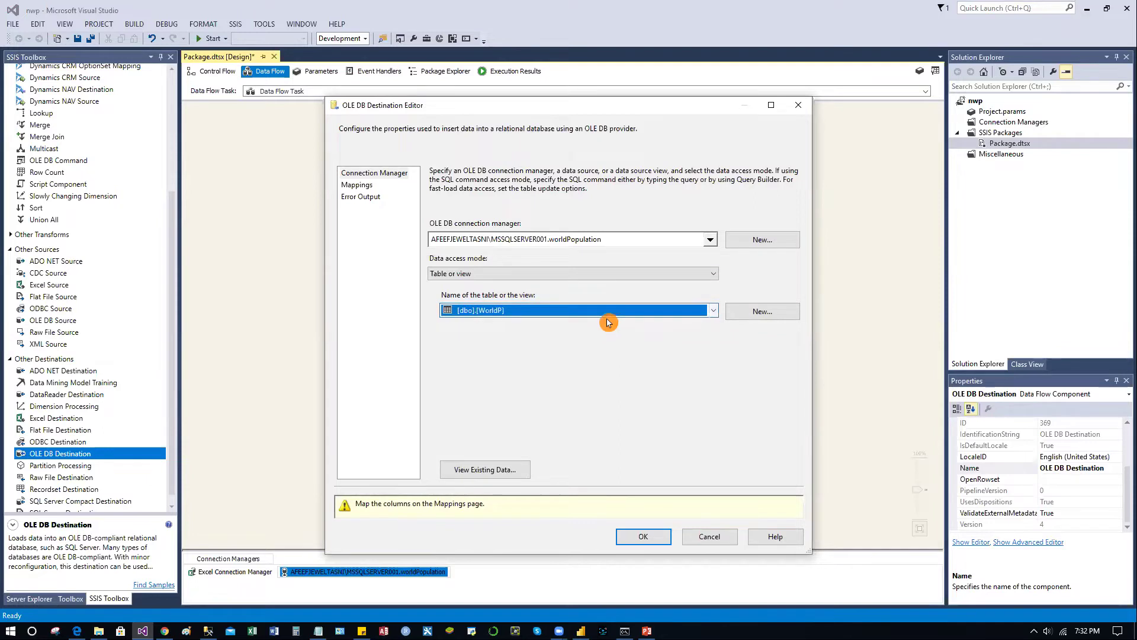
Map the input columns WorldPercentage to WorldPercent and rank to rnak in the OLE DB Destination, then confirm the editor.
{"action": "left_click", "coordinate": [357, 187]}
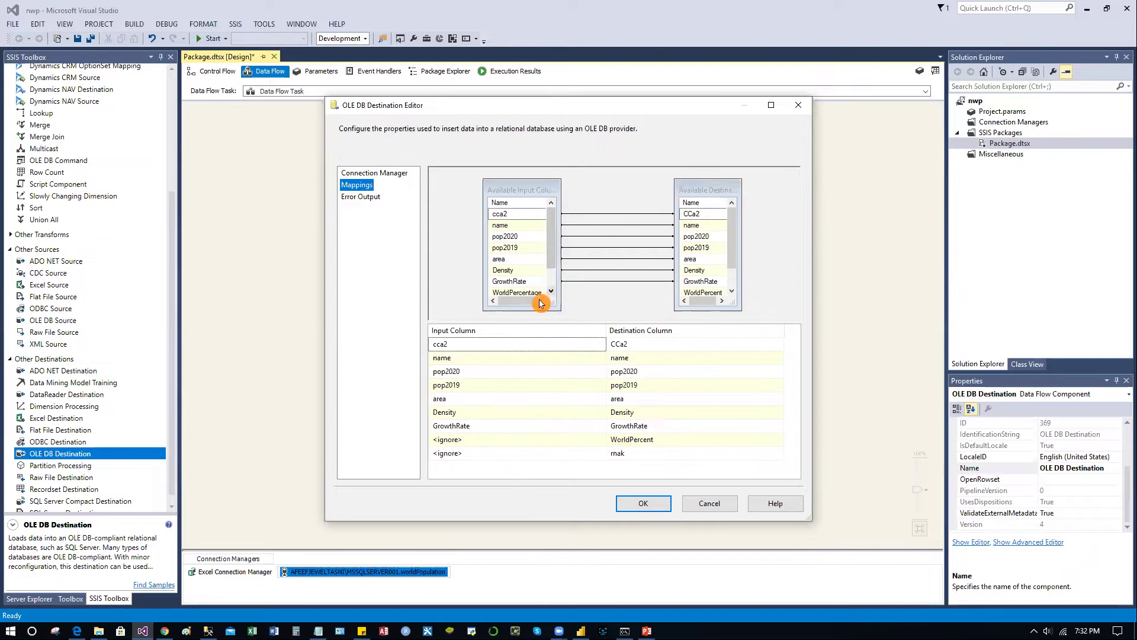
{"action": "scroll", "coordinate": [553, 247], "scroll_direction": "down", "scroll_amount": 1}
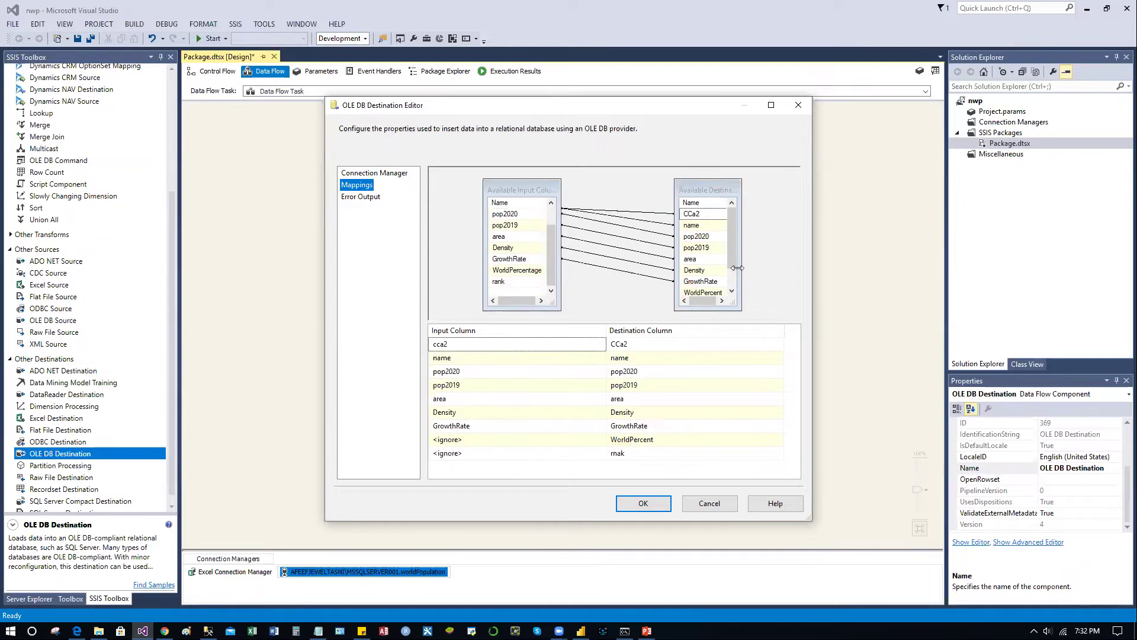
{"action": "scroll", "coordinate": [735, 246], "scroll_direction": "down", "scroll_amount": 1}
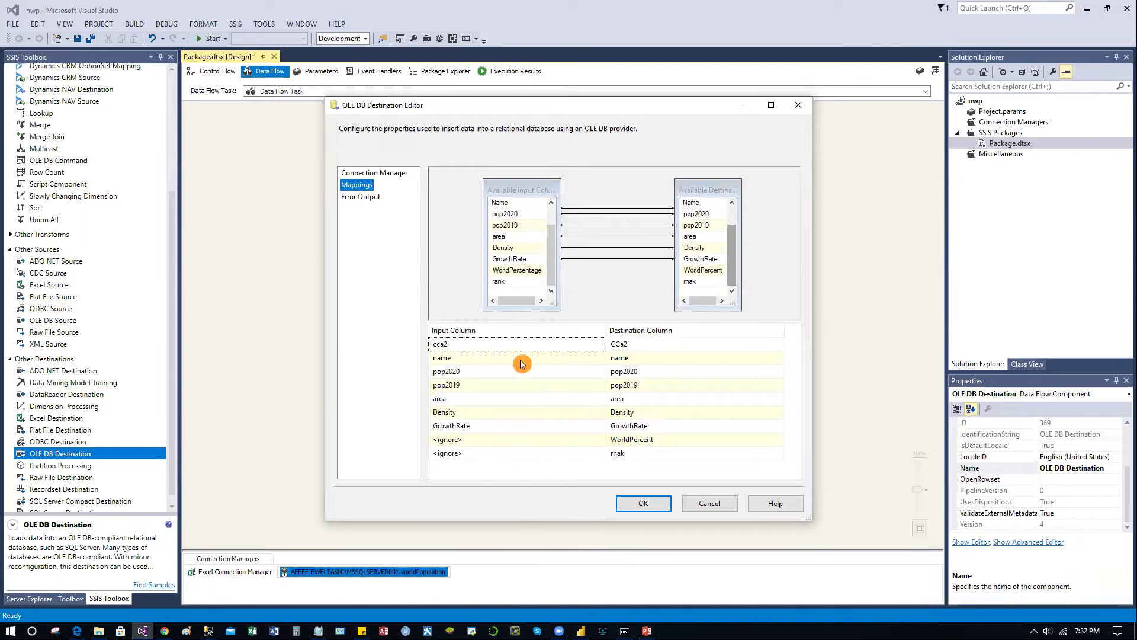
{"action": "left_click", "coordinate": [544, 441]}
{"action": "left_click", "coordinate": [600, 441]}
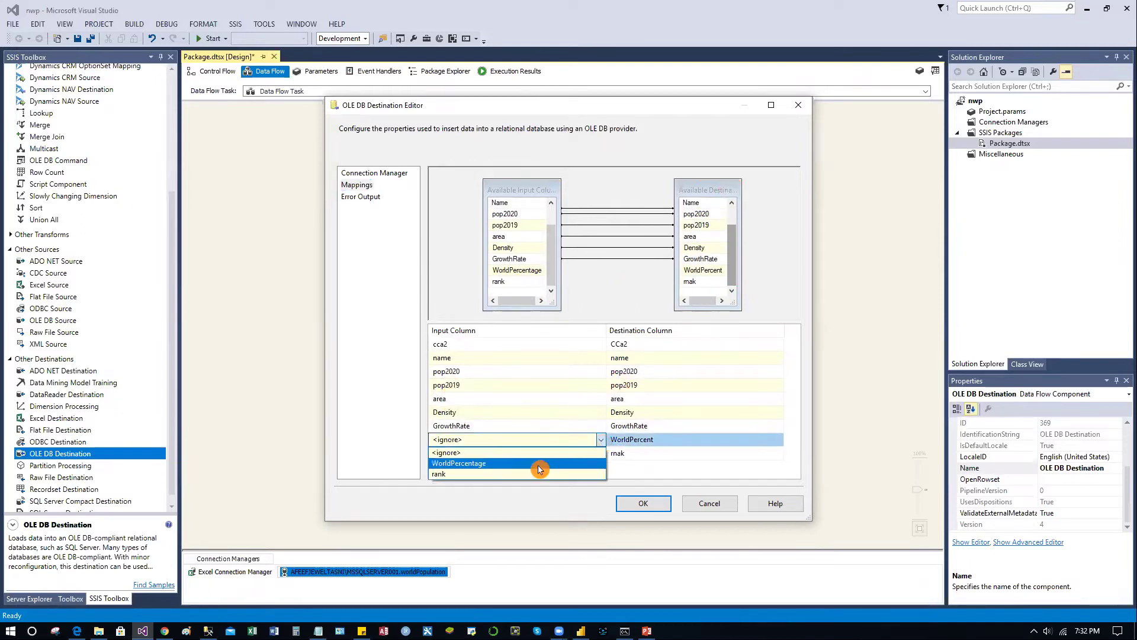
{"action": "left_click", "coordinate": [539, 465]}
{"action": "left_click", "coordinate": [542, 454]}
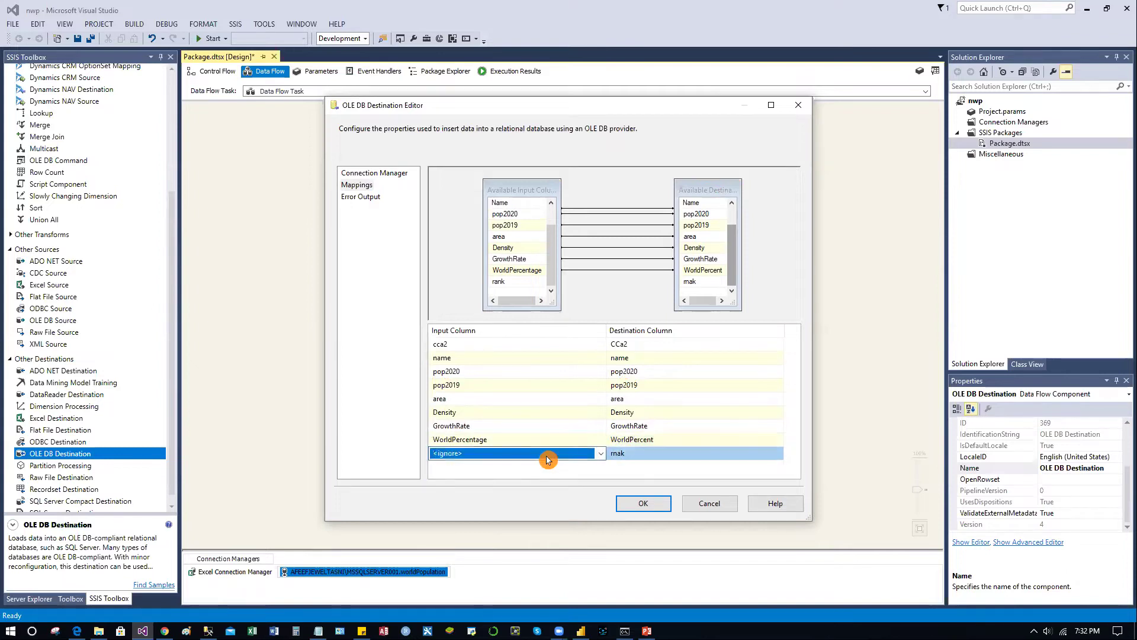
{"action": "left_click", "coordinate": [602, 454]}
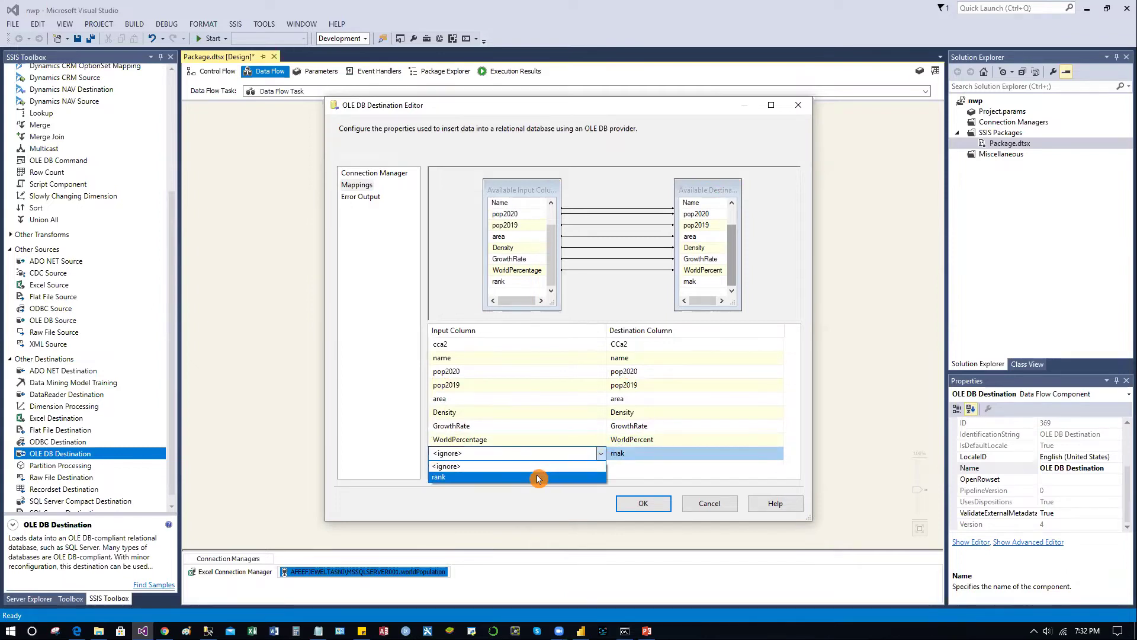
{"action": "left_click", "coordinate": [536, 475]}
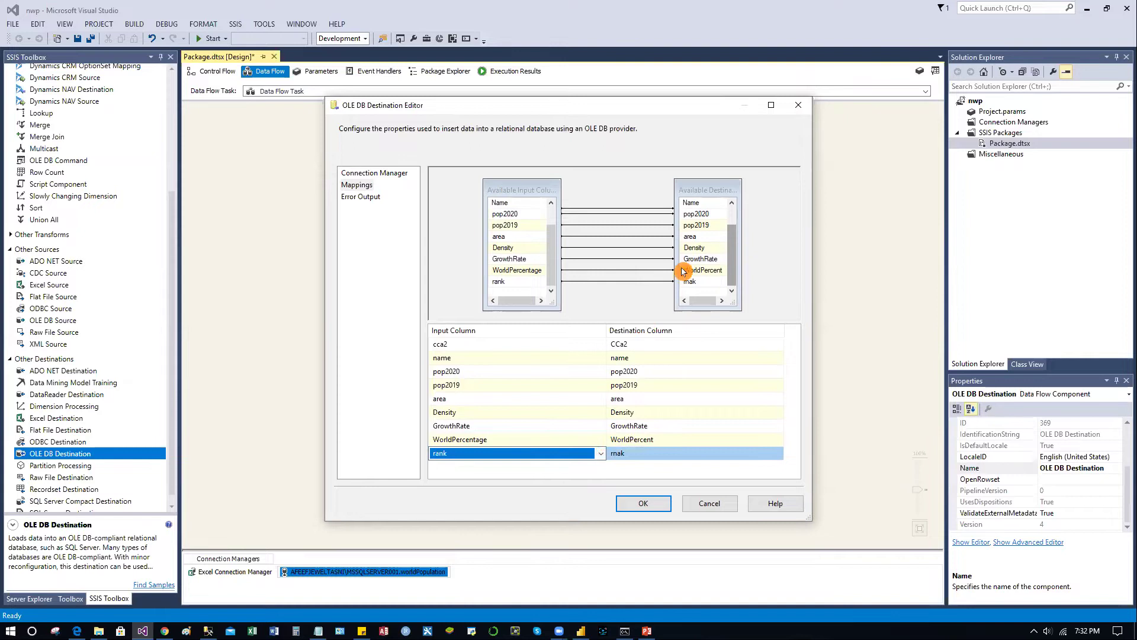
{"action": "left_click", "coordinate": [642, 504]}
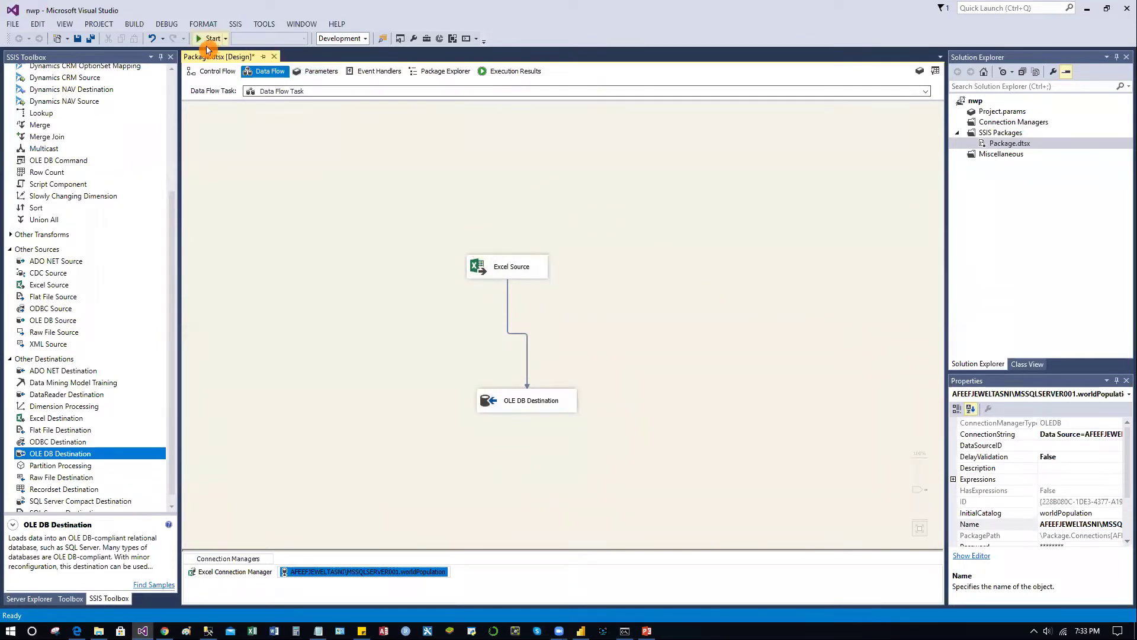
Run the package to load the Excel data into WorldP, then stop debugging once execution completes.
{"action": "left_click", "coordinate": [211, 39]}
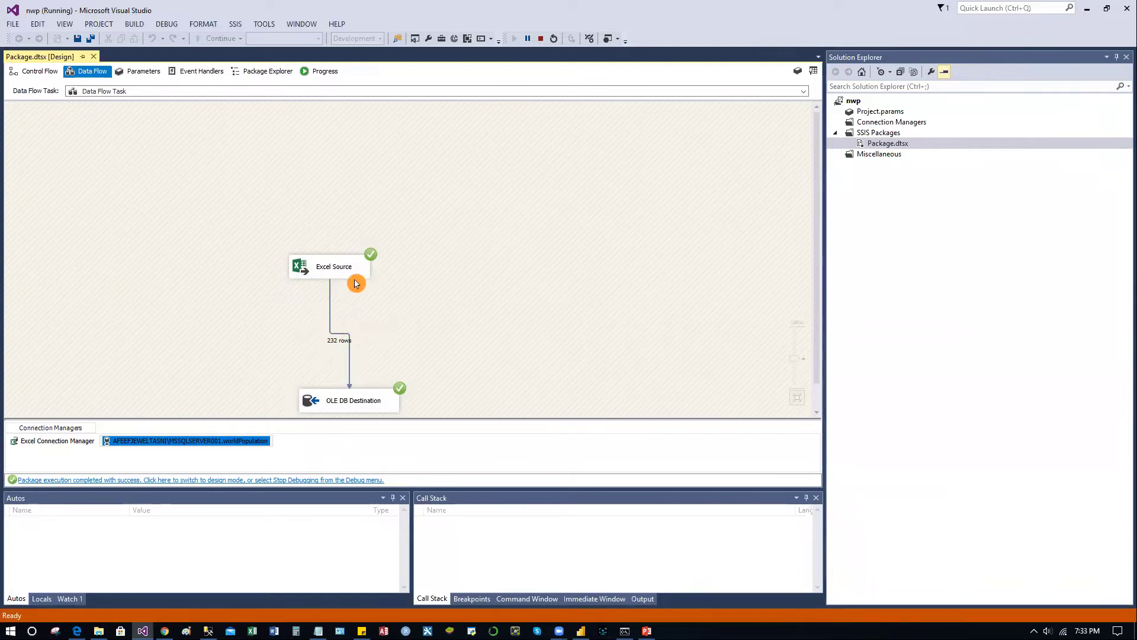
{"action": "left_click", "coordinate": [543, 40]}
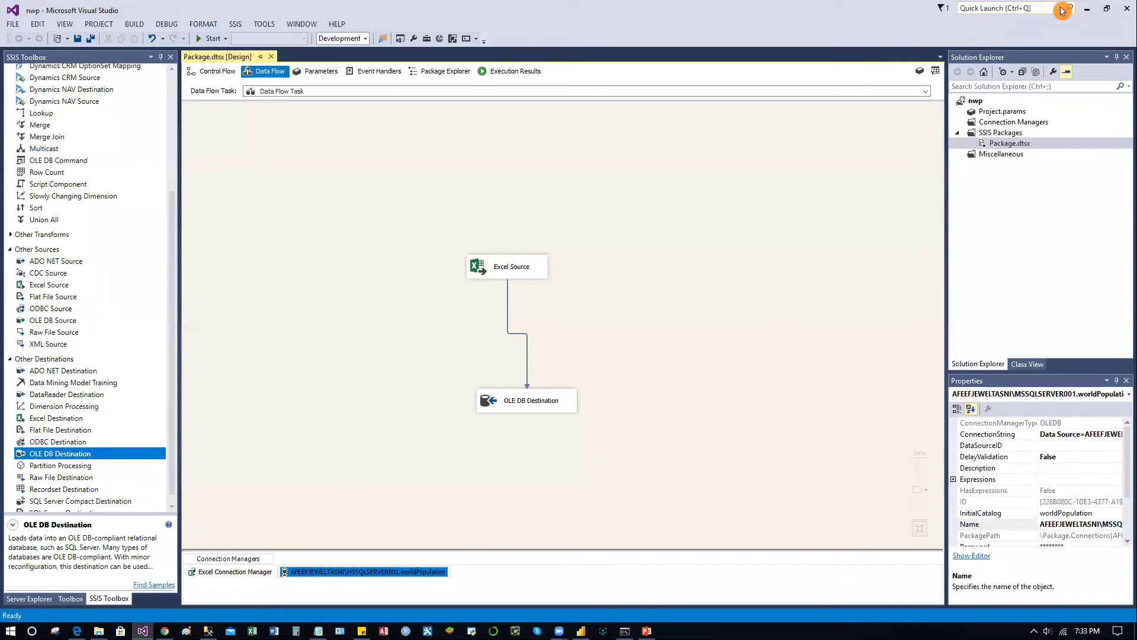
Switch to SQL Server Management Studio, rerun "Select * from WorldP" and look through the loaded rows.
{"action": "left_click", "coordinate": [1088, 12]}
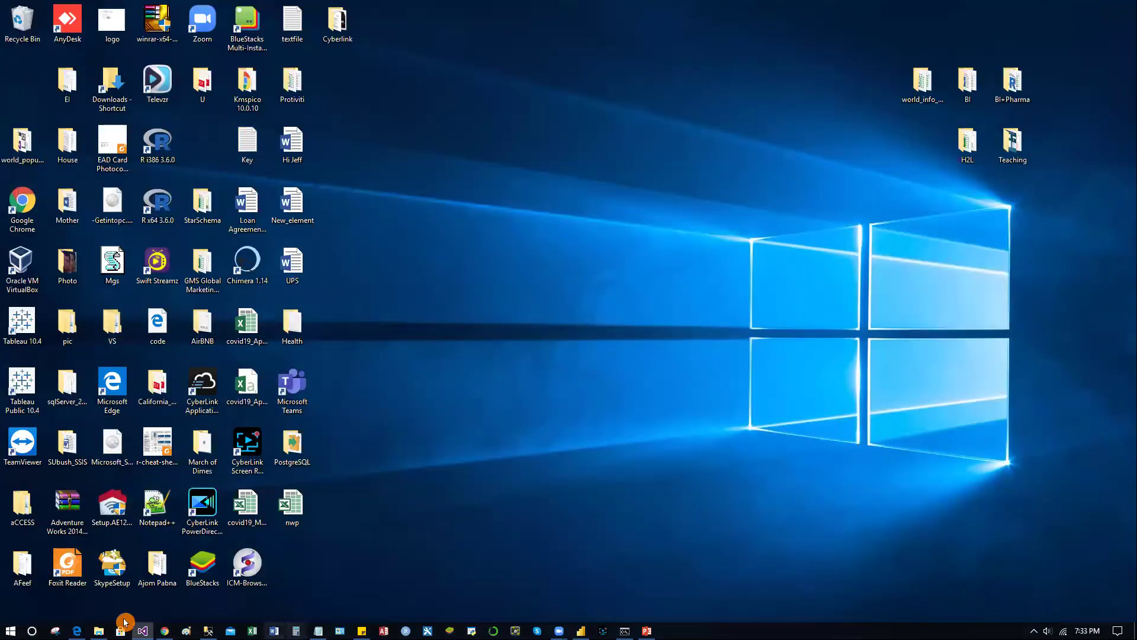
{"action": "left_click", "coordinate": [208, 630]}
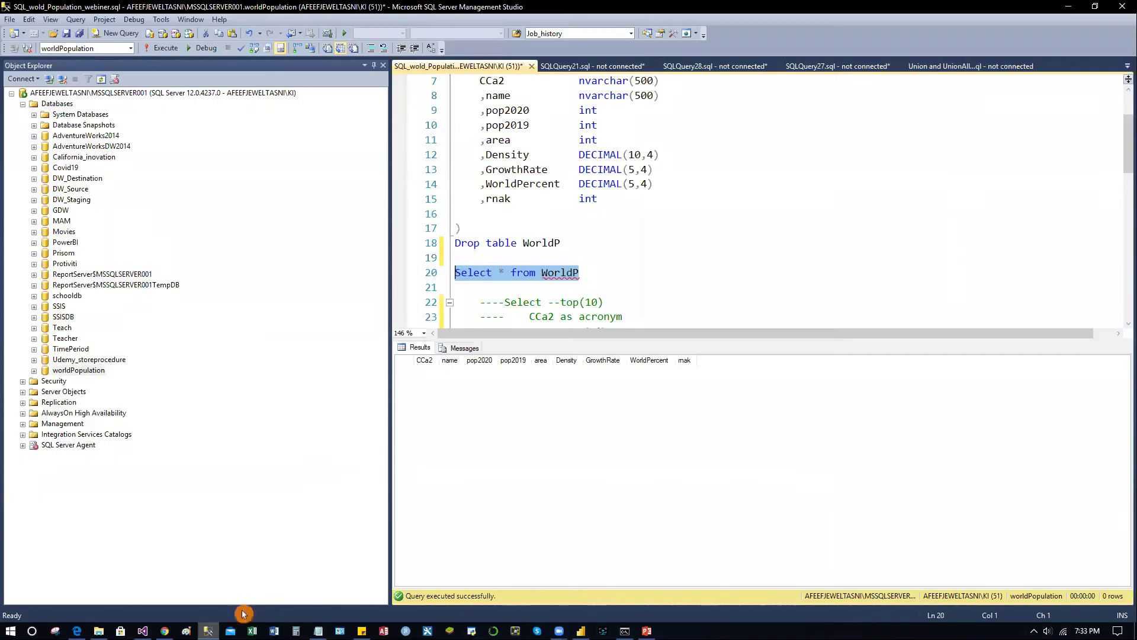
{"action": "left_click", "coordinate": [602, 286]}
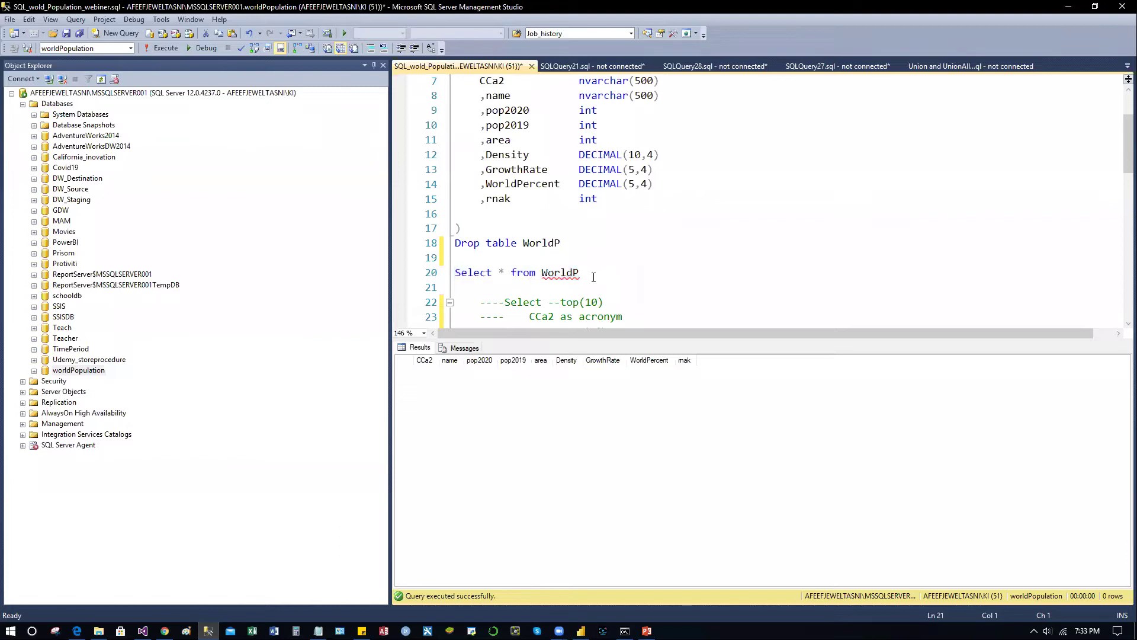
{"action": "left_click_drag", "start_coordinate": [595, 278], "coordinate": [471, 270]}
{"action": "left_click", "coordinate": [163, 47]}
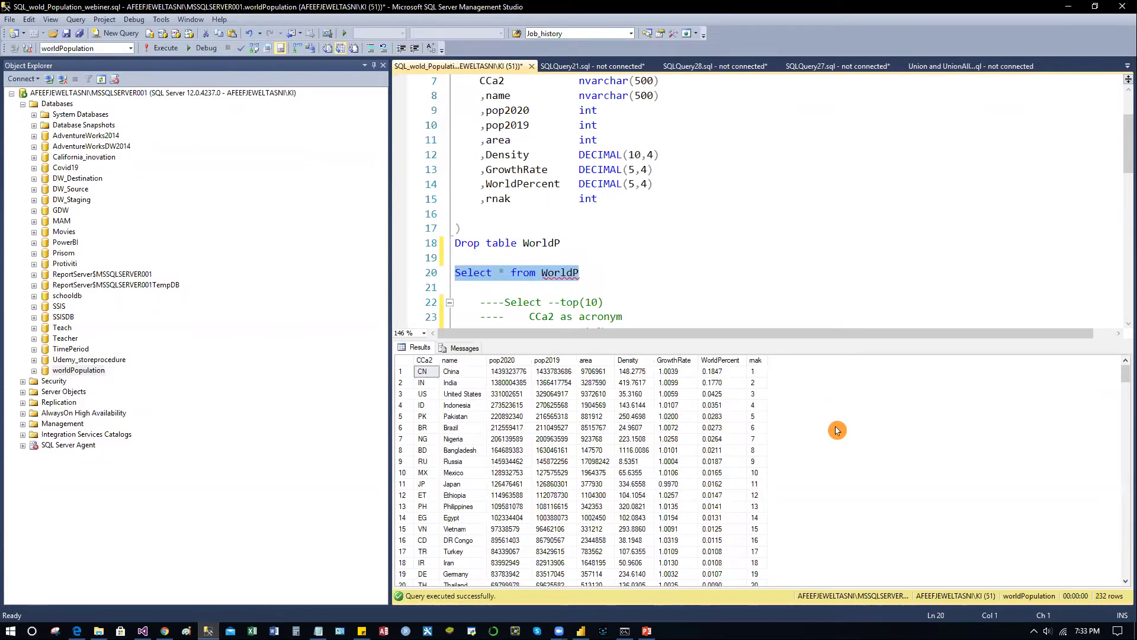
{"action": "scroll", "coordinate": [845, 438], "scroll_direction": "down", "scroll_amount": 2}
{"action": "scroll", "coordinate": [845, 439], "scroll_direction": "down", "scroll_amount": 8}
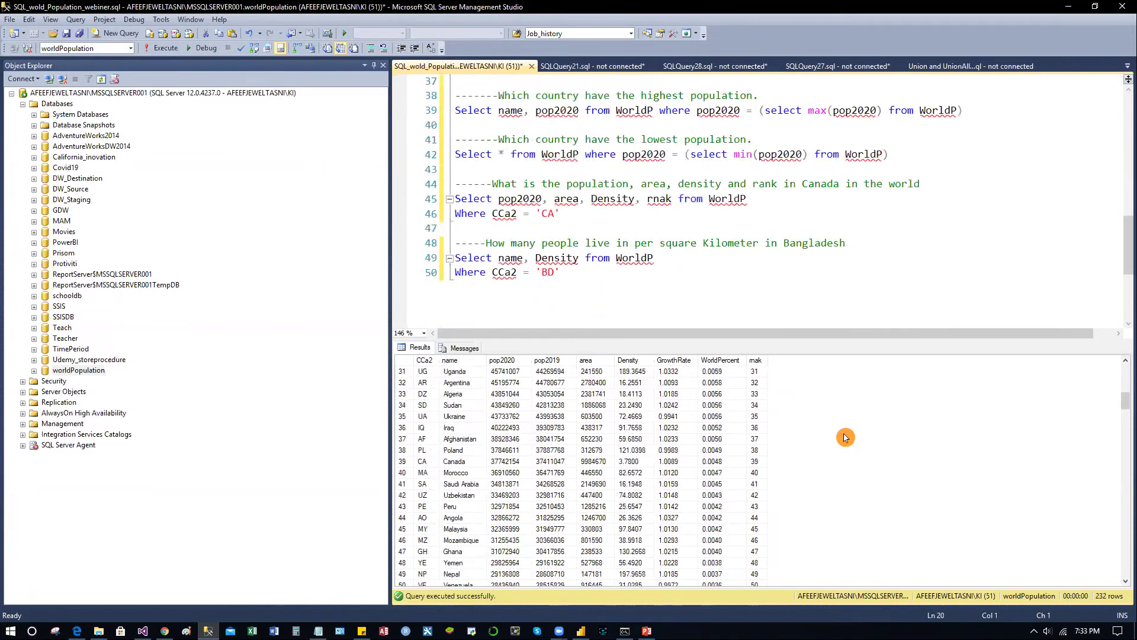
{"action": "scroll", "coordinate": [841, 436], "scroll_direction": "up", "scroll_amount": 4}
{"action": "scroll", "coordinate": [812, 246], "scroll_direction": "up", "scroll_amount": 5}
Run the WorldP queries for the countries with the highest and the lowest pop2020, one after the other.
{"action": "scroll", "coordinate": [788, 244], "scroll_direction": "down", "scroll_amount": 7}
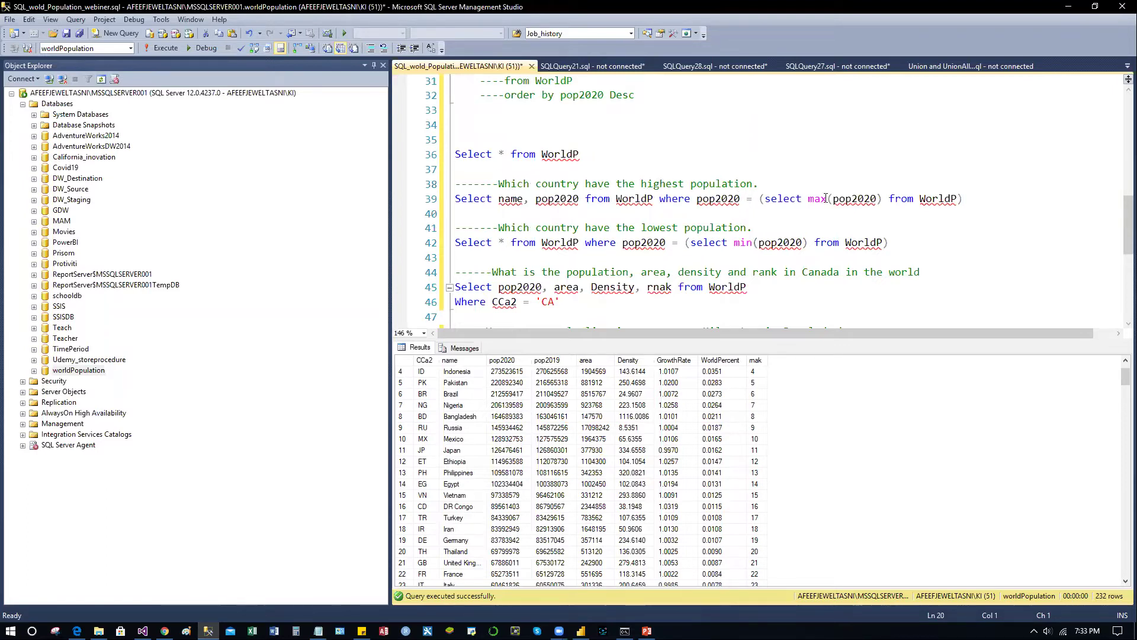
{"action": "left_click_drag", "start_coordinate": [987, 202], "coordinate": [448, 202]}
{"action": "left_click", "coordinate": [160, 48]}
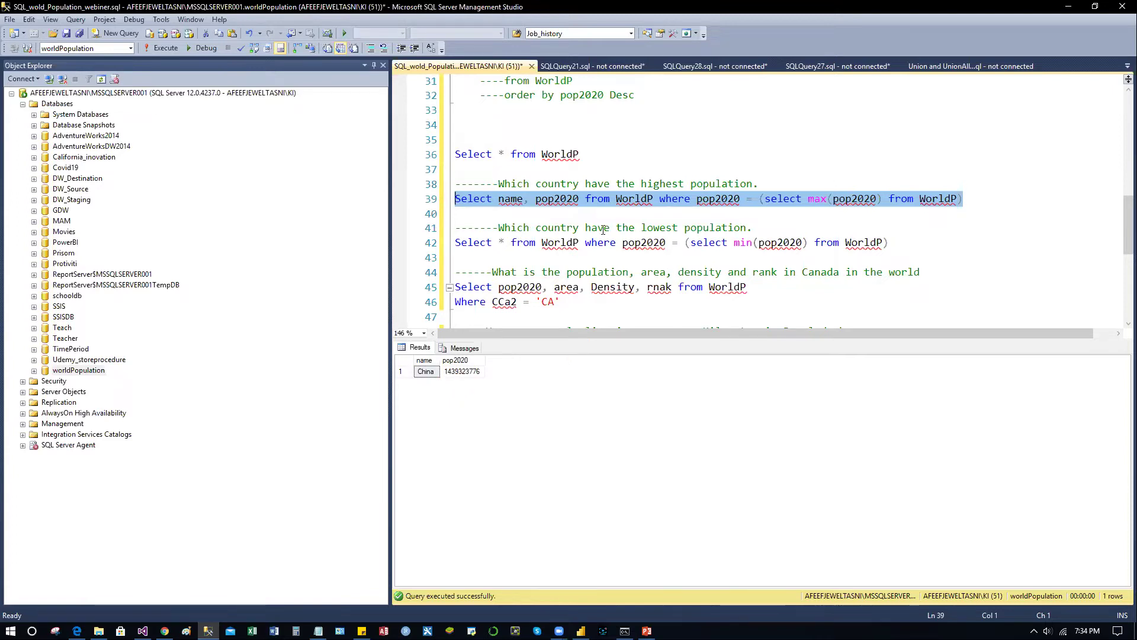
{"action": "left_click_drag", "start_coordinate": [911, 243], "coordinate": [452, 243]}
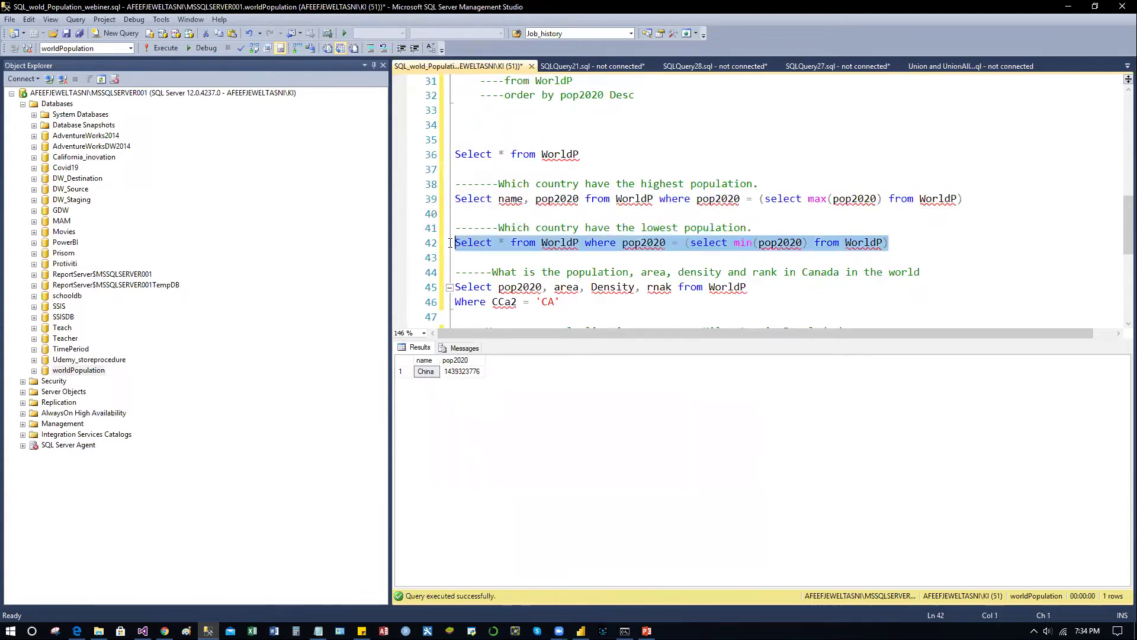
{"action": "left_click", "coordinate": [167, 49]}
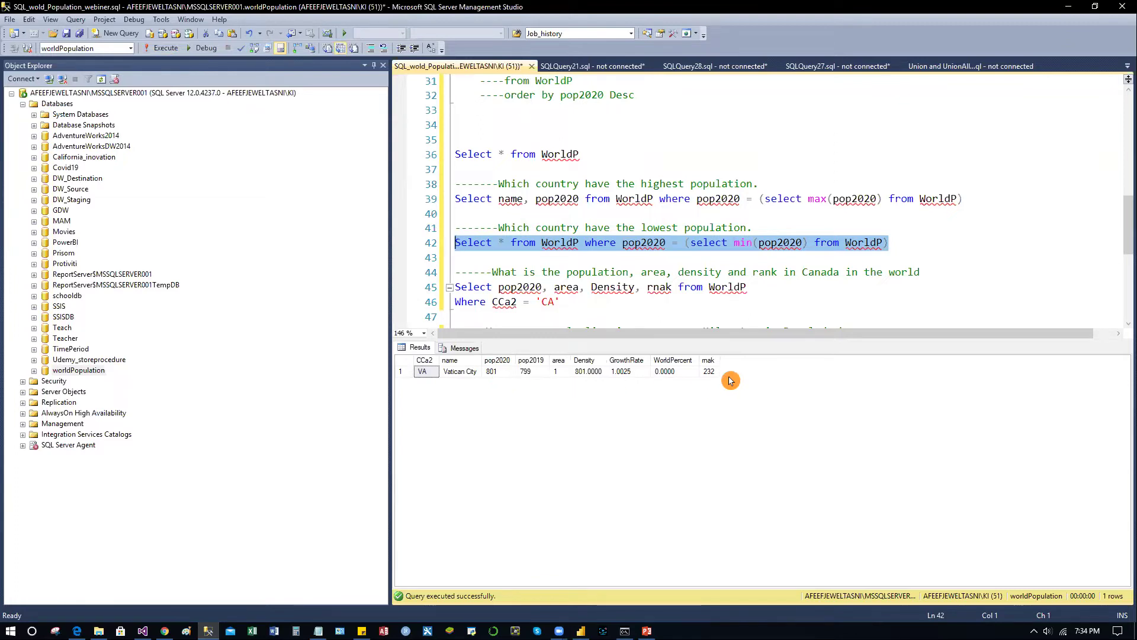
Look over the Create table WorldP definition in the script and expand the worldPopulation database in the object tree.
{"action": "left_click", "coordinate": [582, 296]}
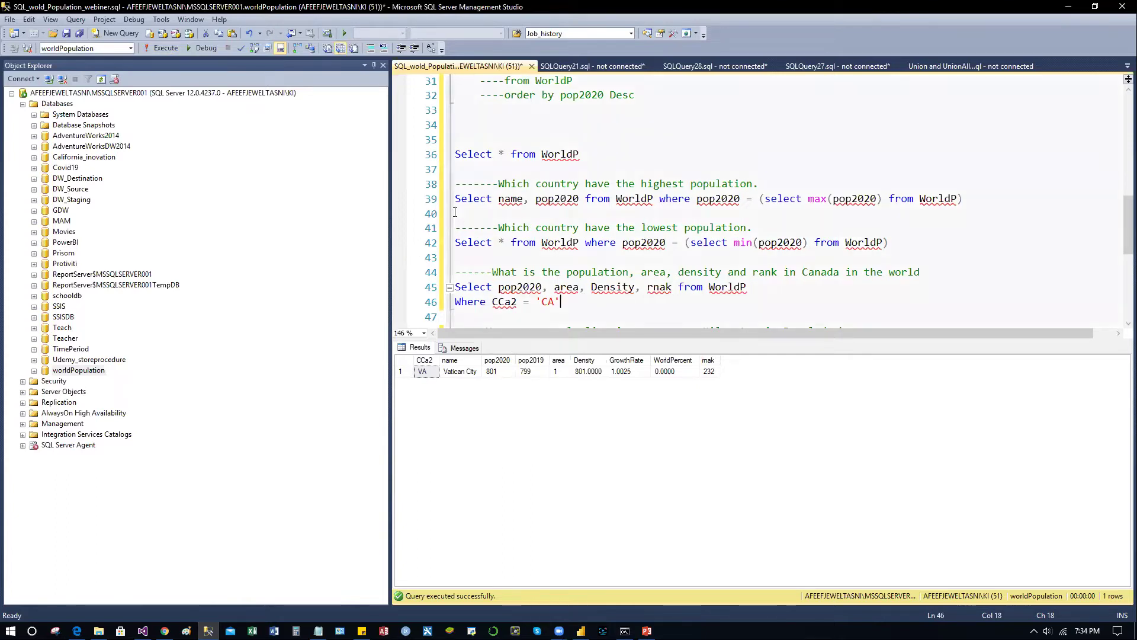
{"action": "scroll", "coordinate": [580, 227], "scroll_direction": "up", "scroll_amount": 2}
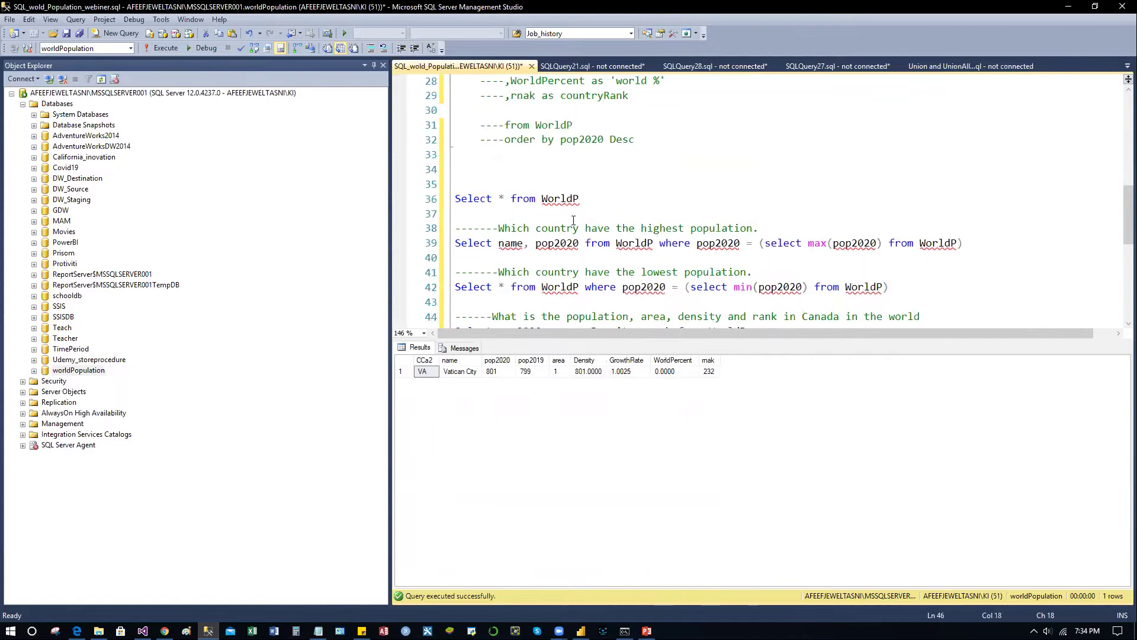
{"action": "left_click_drag", "start_coordinate": [588, 243], "coordinate": [549, 245]}
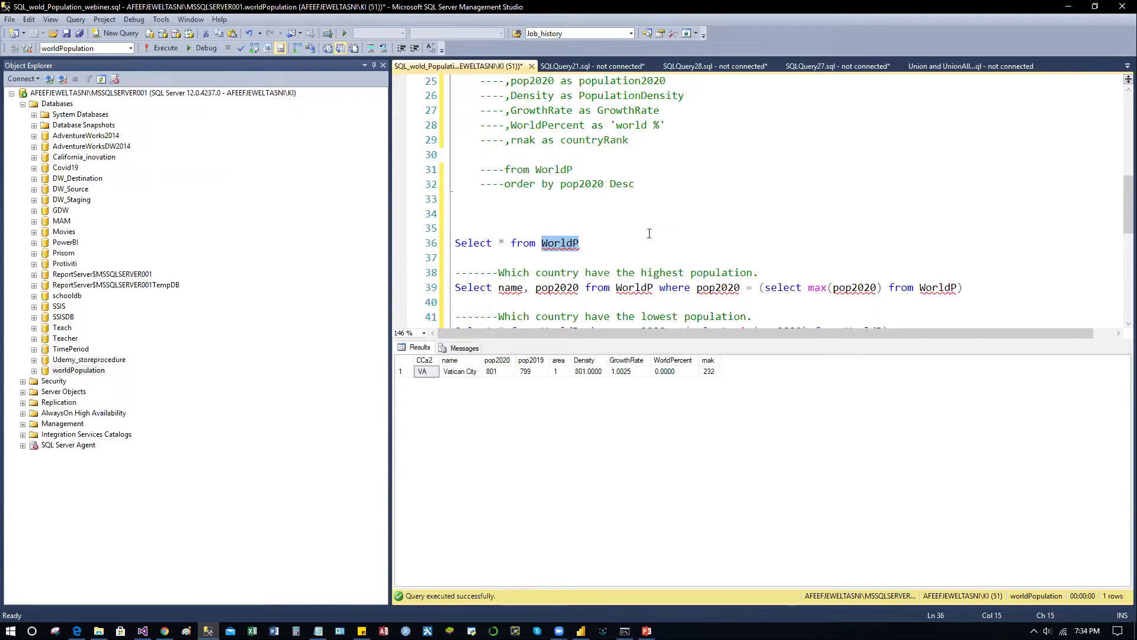
{"action": "scroll", "coordinate": [650, 233], "scroll_direction": "up", "scroll_amount": 4}
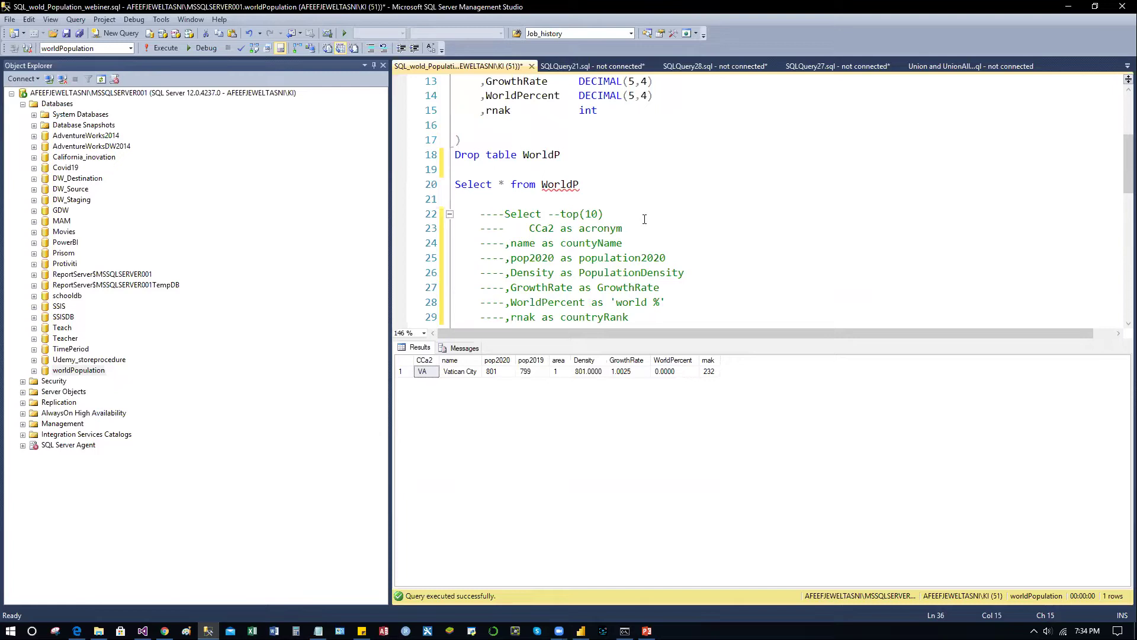
{"action": "scroll", "coordinate": [645, 219], "scroll_direction": "up", "scroll_amount": 3}
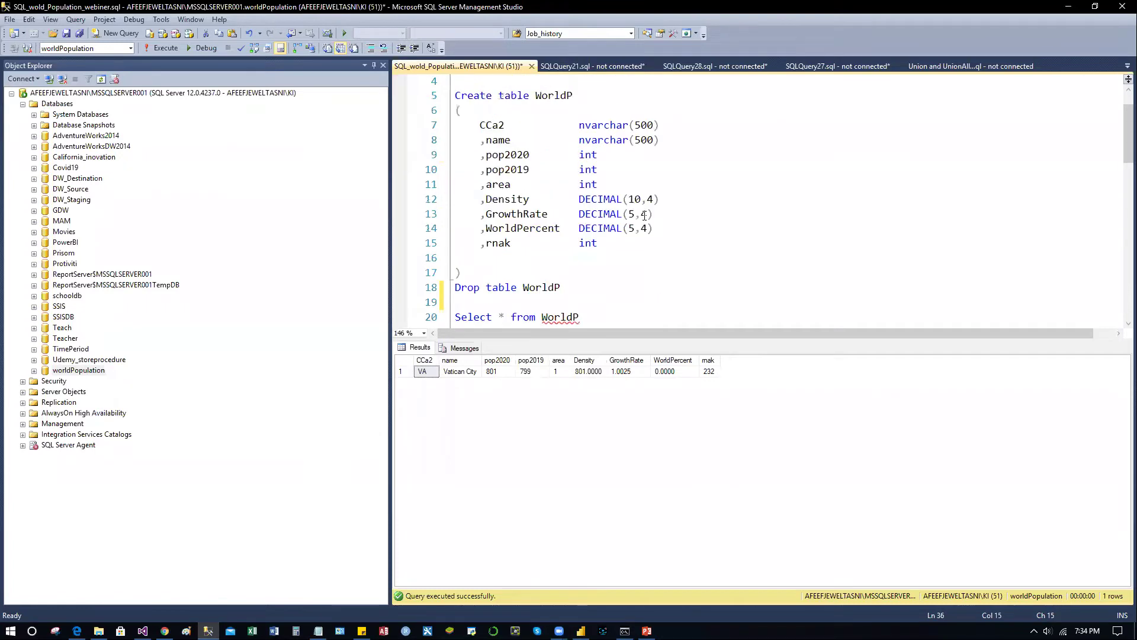
{"action": "left_click_drag", "start_coordinate": [577, 94], "coordinate": [530, 92]}
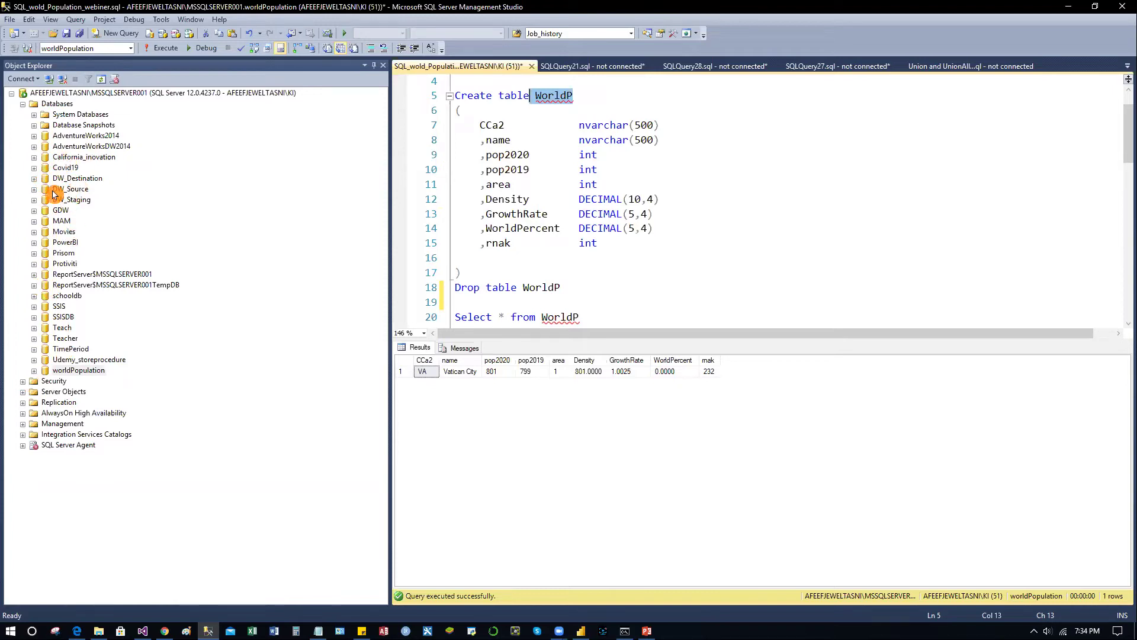
{"action": "left_click", "coordinate": [34, 370]}
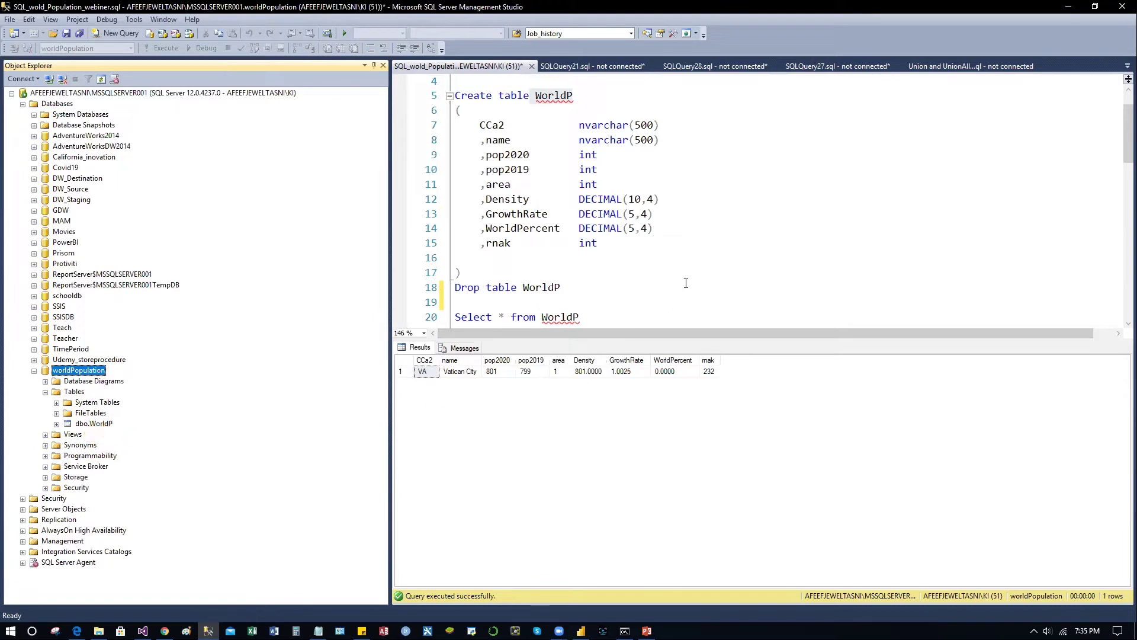
Run the WorldP query that returns pop2020, area, Density and rnak where CCa2 = 'CA'.
{"action": "left_click", "coordinate": [714, 234]}
{"action": "scroll", "coordinate": [716, 231], "scroll_direction": "down", "scroll_amount": 4}
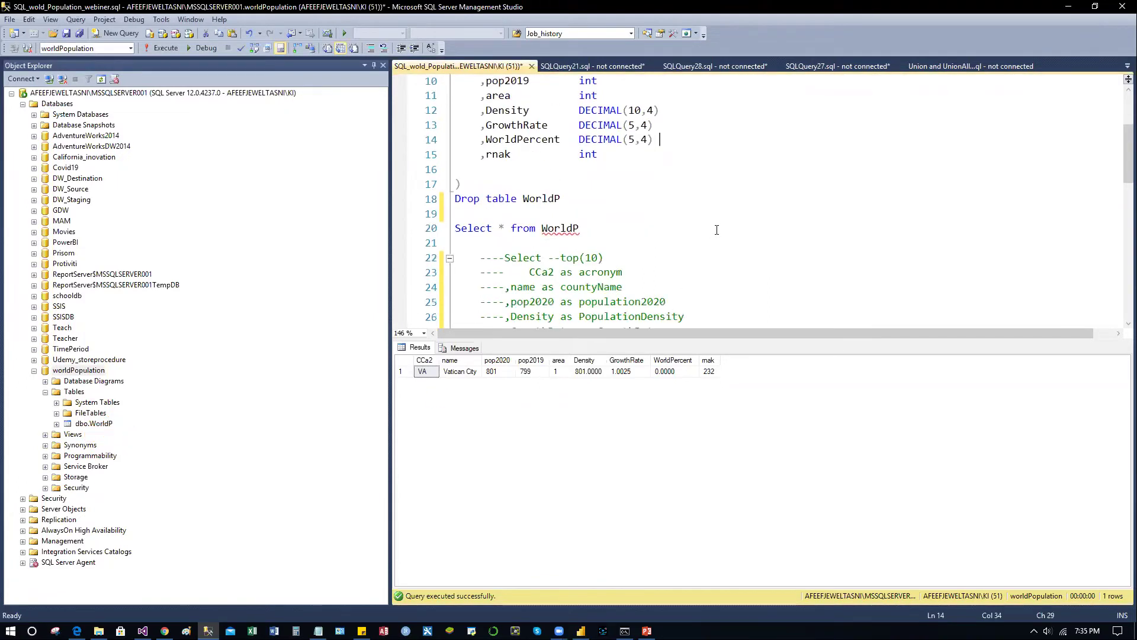
{"action": "scroll", "coordinate": [717, 226], "scroll_direction": "down", "scroll_amount": 3}
{"action": "scroll", "coordinate": [717, 226], "scroll_direction": "down", "scroll_amount": 3}
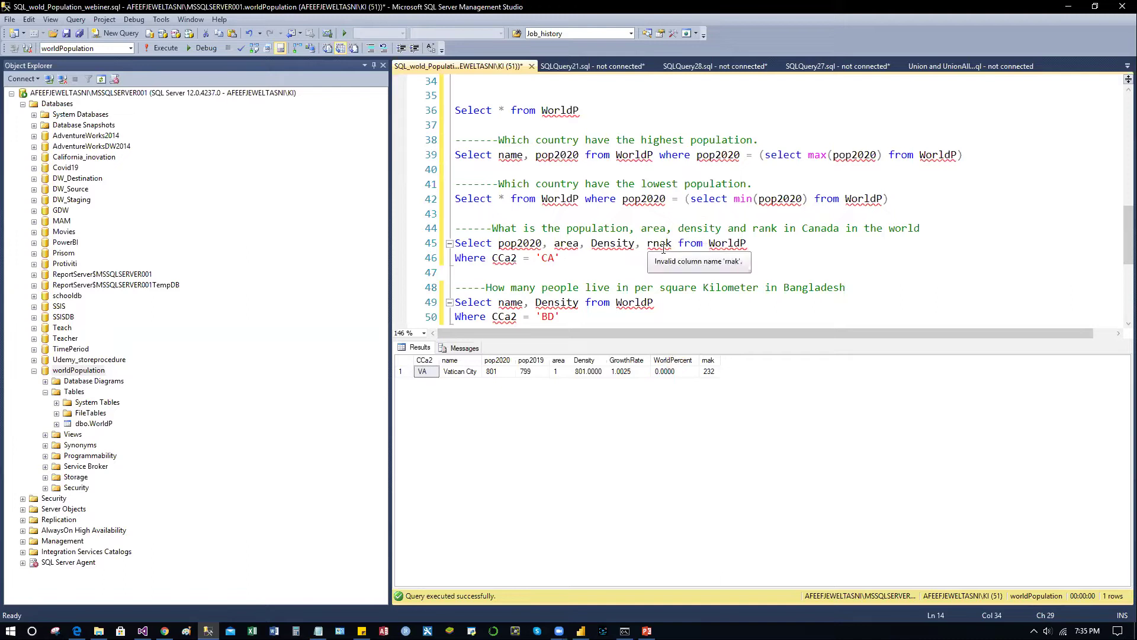
{"action": "scroll", "coordinate": [774, 225], "scroll_direction": "down", "scroll_amount": 1}
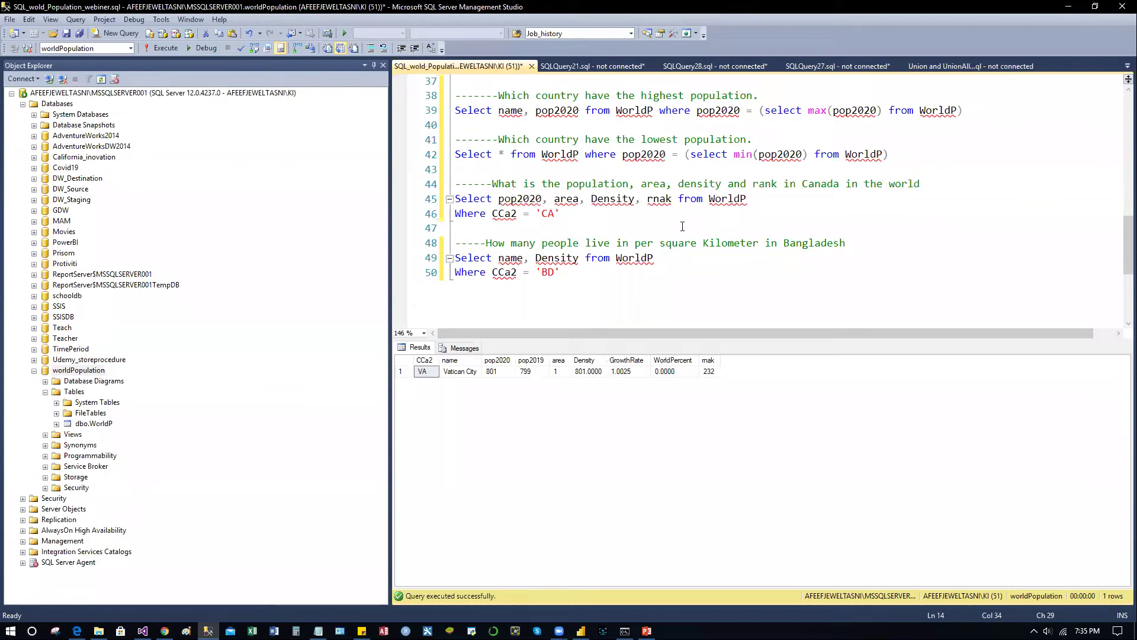
{"action": "left_click_drag", "start_coordinate": [569, 214], "coordinate": [456, 199]}
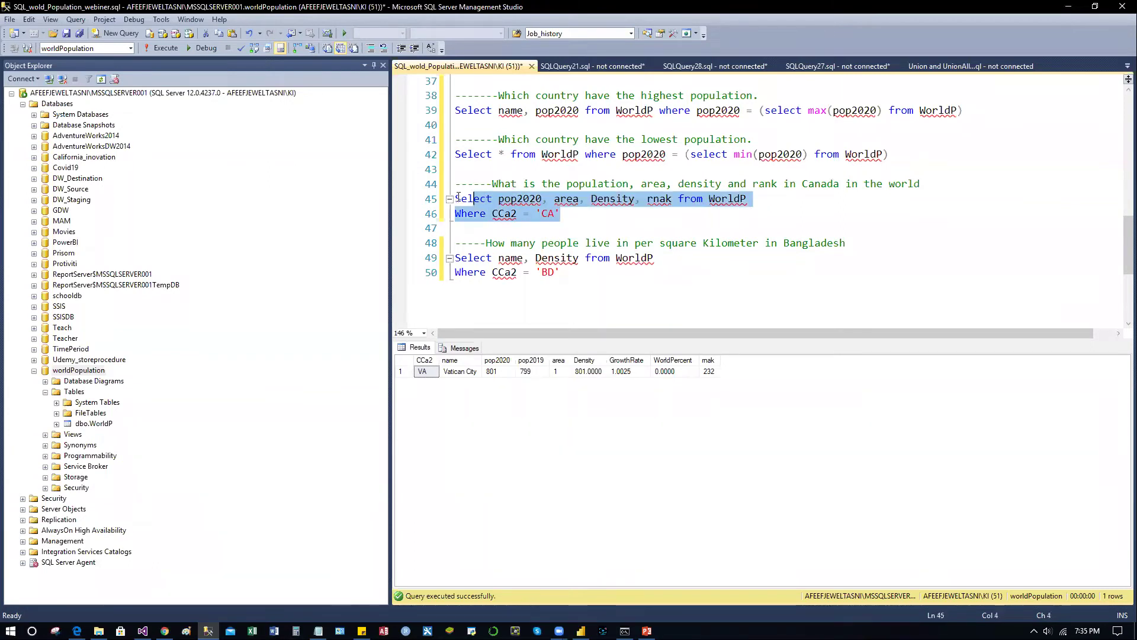
{"action": "left_click", "coordinate": [161, 48]}
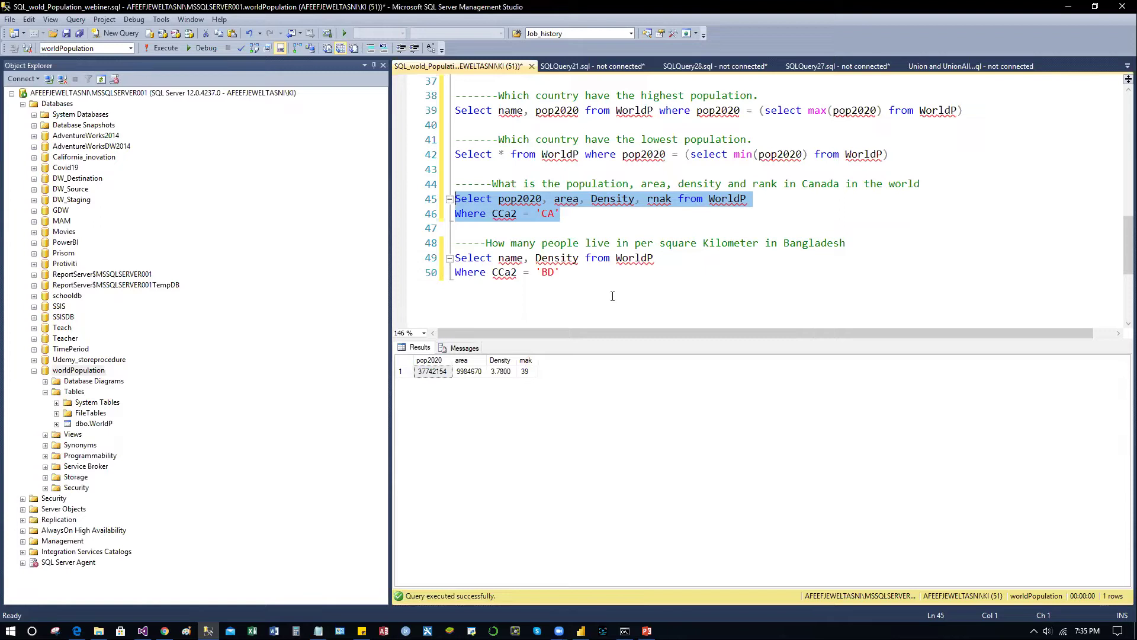
Run the WorldP query that returns name and Density where CCa2 = 'BD', then clear the text selection.
{"action": "left_click_drag", "start_coordinate": [578, 272], "coordinate": [456, 258]}
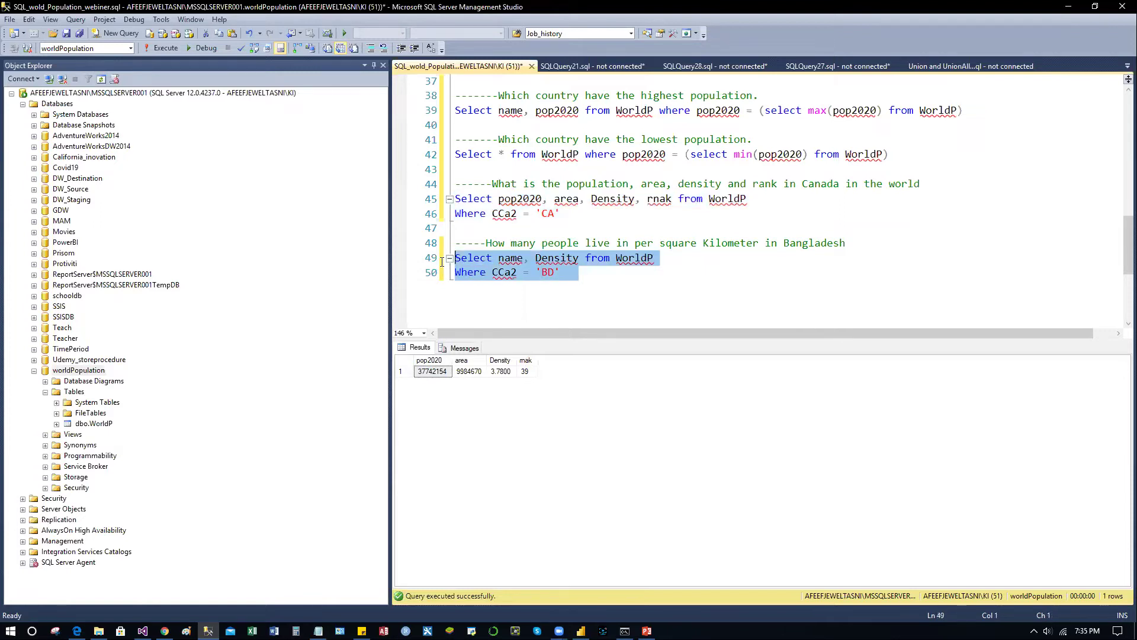
{"action": "left_click", "coordinate": [160, 48]}
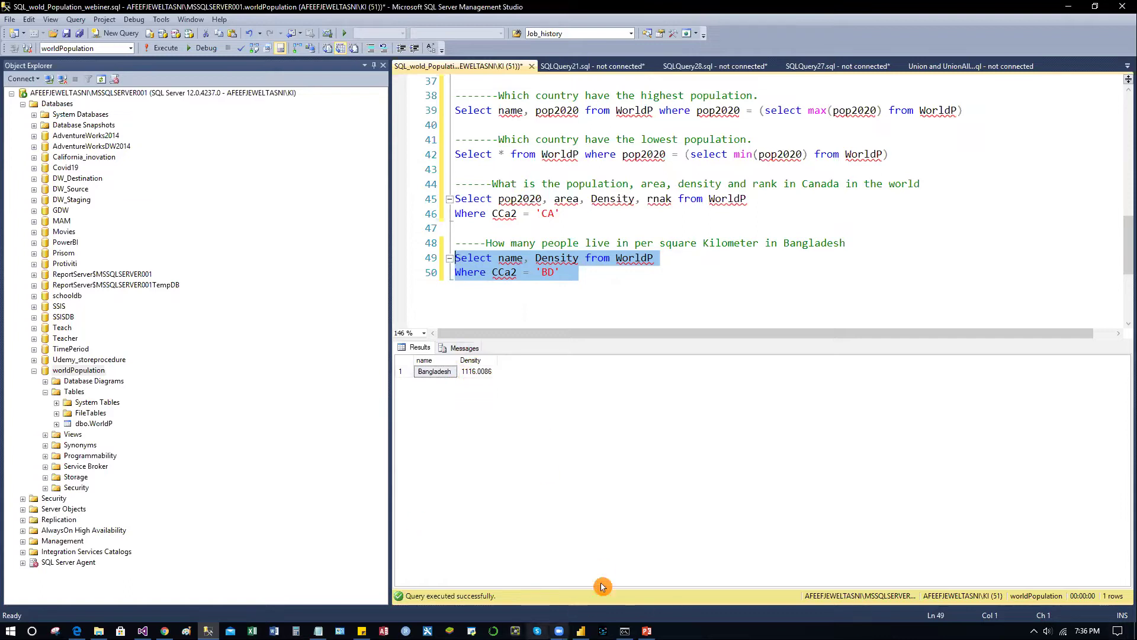
{"action": "left_click", "coordinate": [647, 287]}
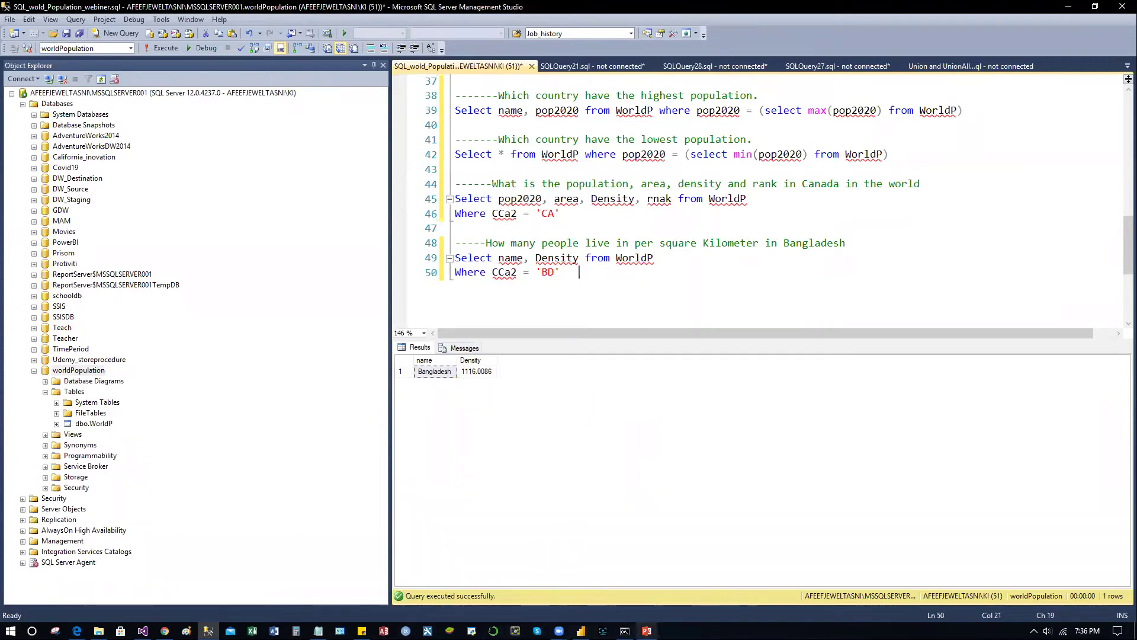
Switch to Power BI Desktop and start a data import from a SQL Server database.
{"action": "left_click", "coordinate": [581, 631]}
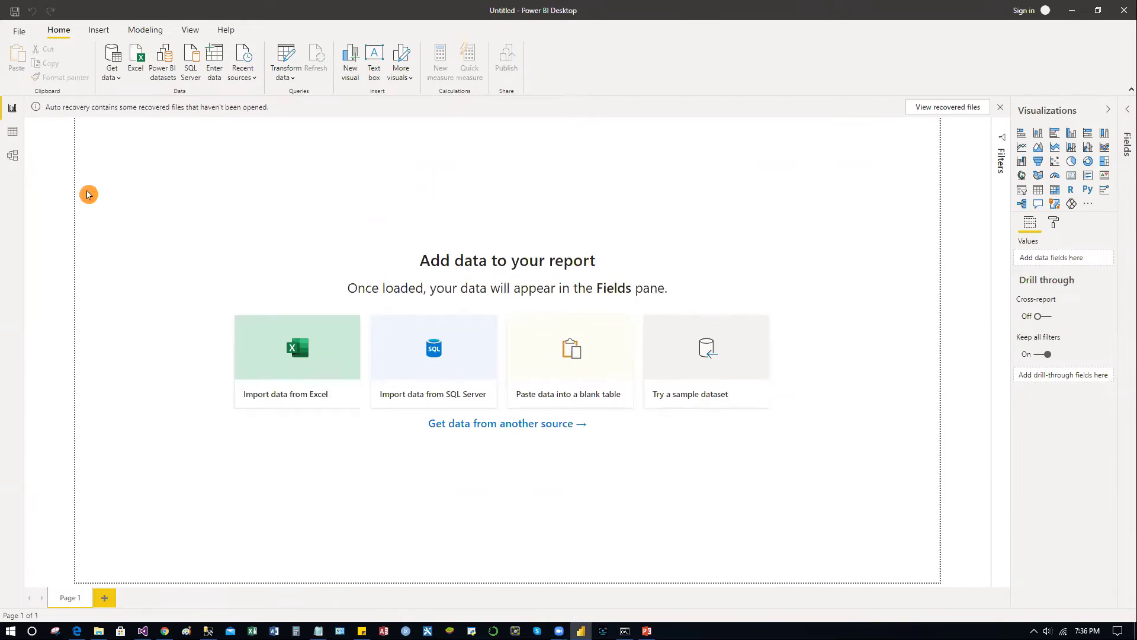
{"action": "left_click", "coordinate": [116, 83]}
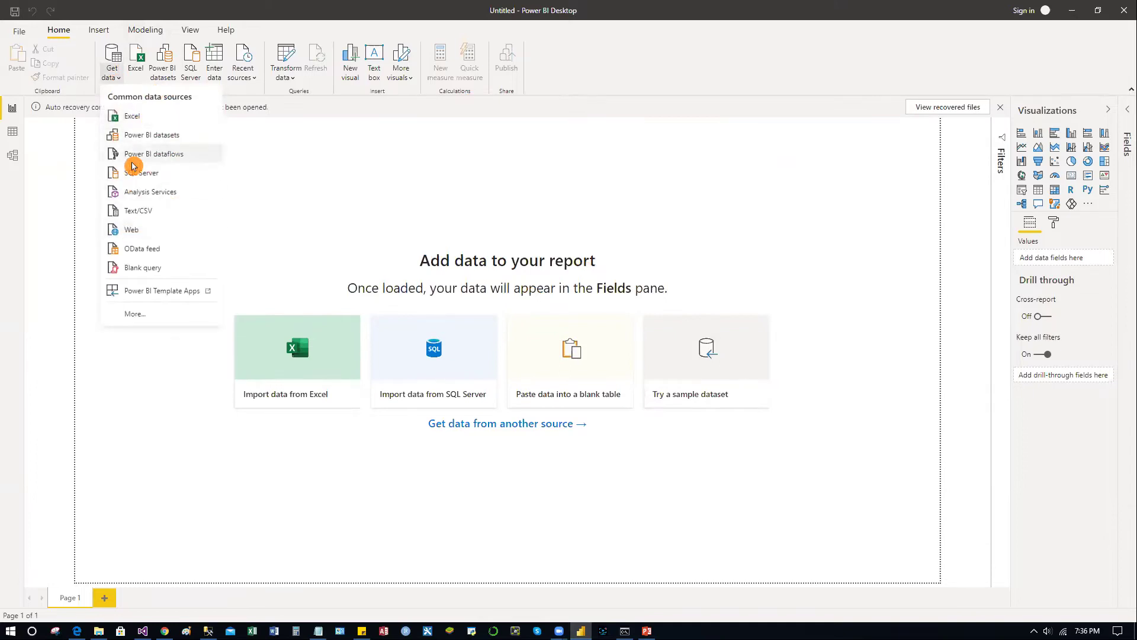
{"action": "left_click", "coordinate": [284, 223]}
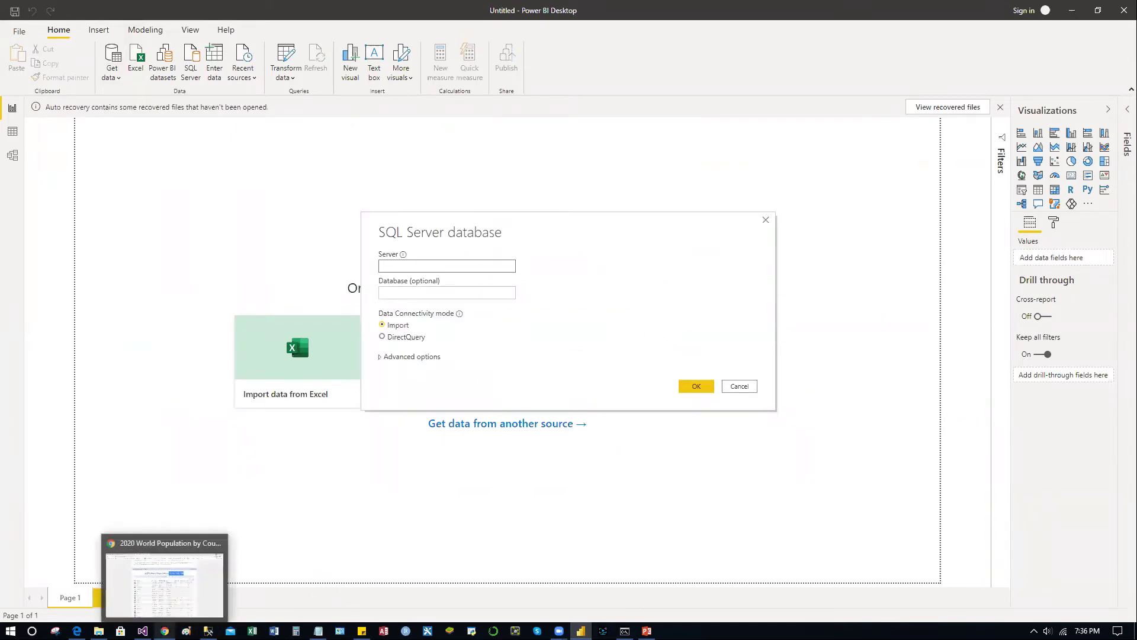
{"action": "left_click", "coordinate": [164, 631]}
{"action": "key", "text": "alt+Tab"}
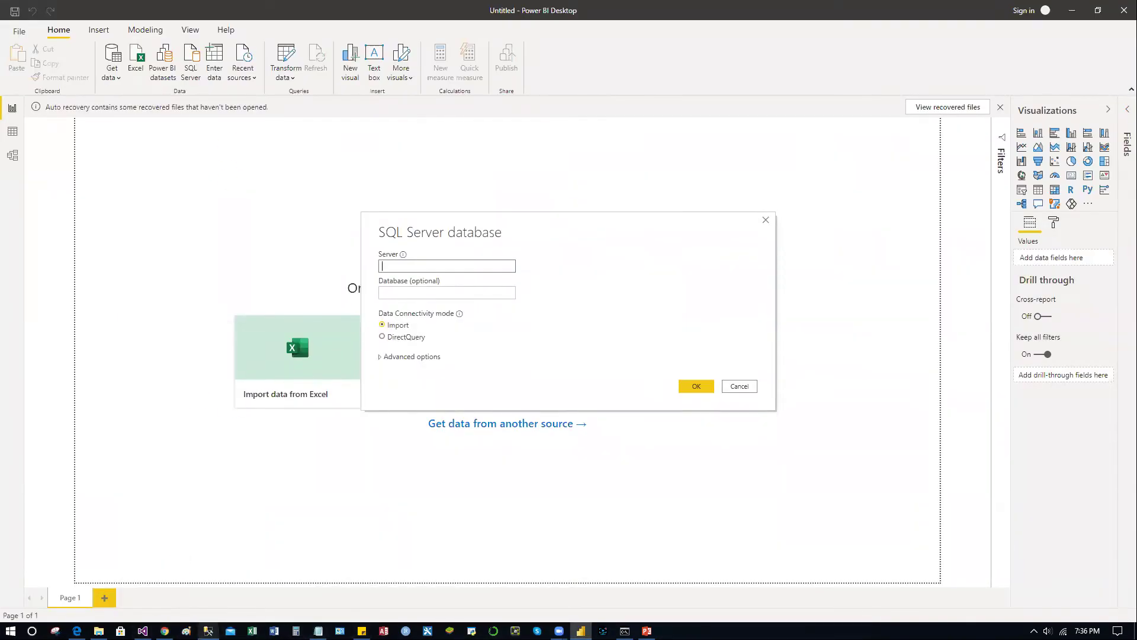
Switch to SQL Server Management Studio and copy the server name from a database engine connection dialog, leaving without connecting.
{"action": "left_click", "coordinate": [208, 631]}
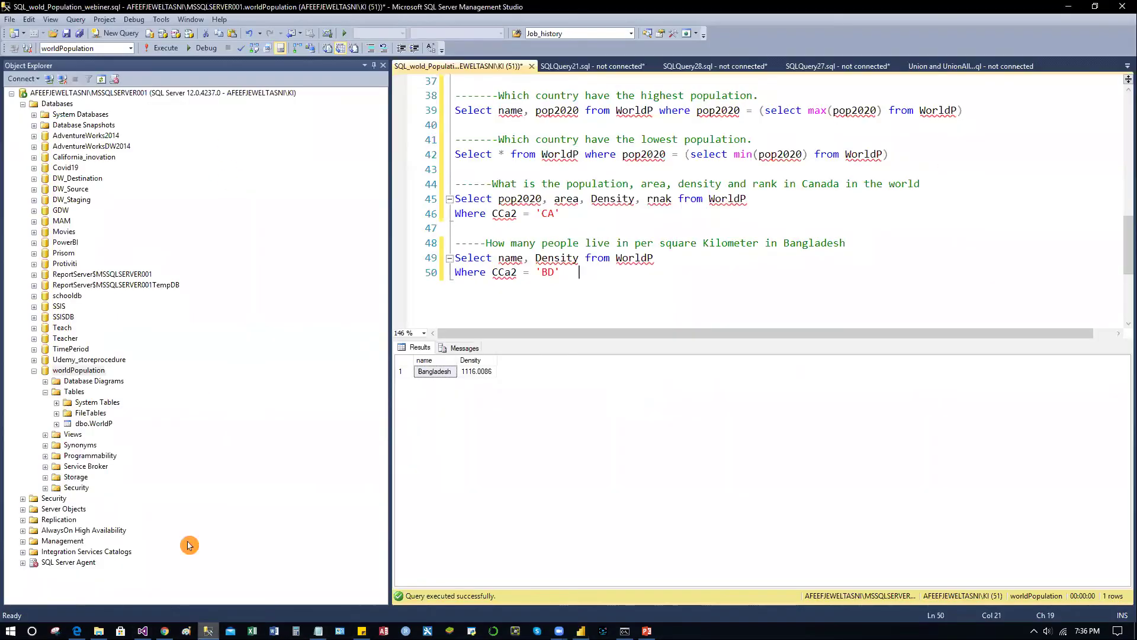
{"action": "left_click", "coordinate": [24, 52]}
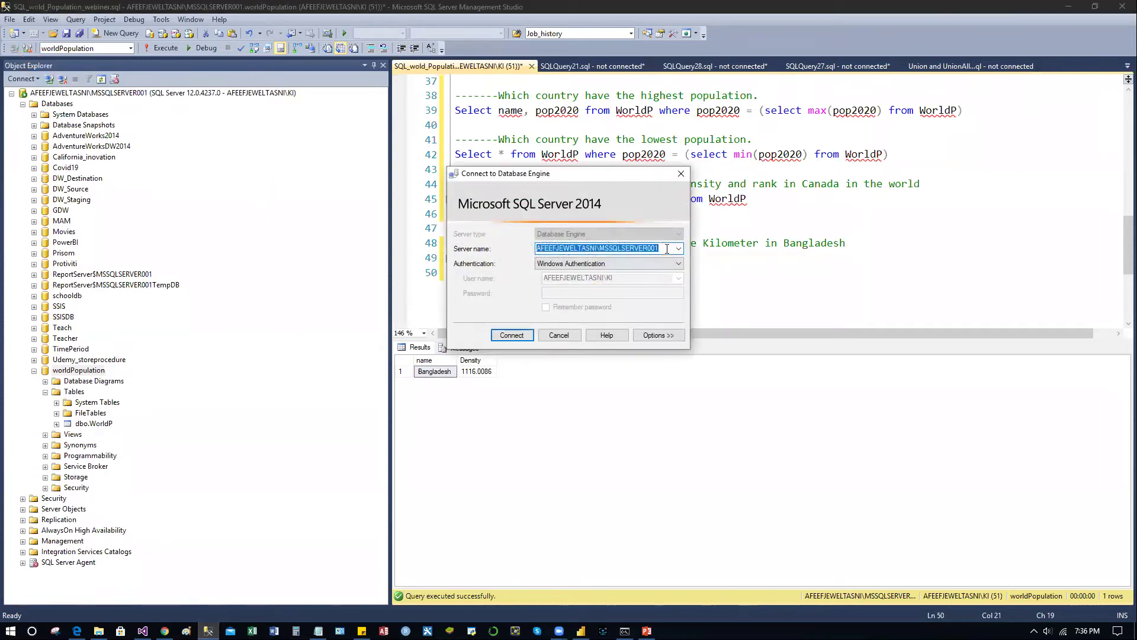
{"action": "left_click", "coordinate": [664, 245]}
{"action": "left_click_drag", "start_coordinate": [661, 248], "coordinate": [536, 249]}
{"action": "key", "text": "ctrl+c"}
{"action": "left_click", "coordinate": [681, 173]}
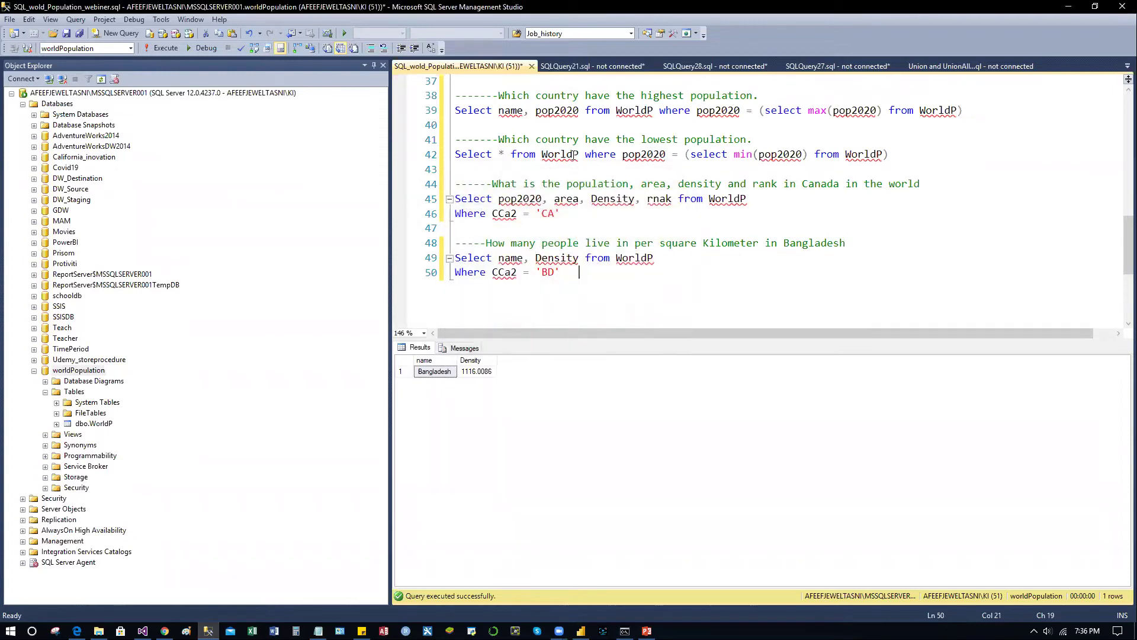
Return to Power BI Desktop, paste the copied server name as the server and connect in Import mode.
{"action": "left_click", "coordinate": [1073, 10]}
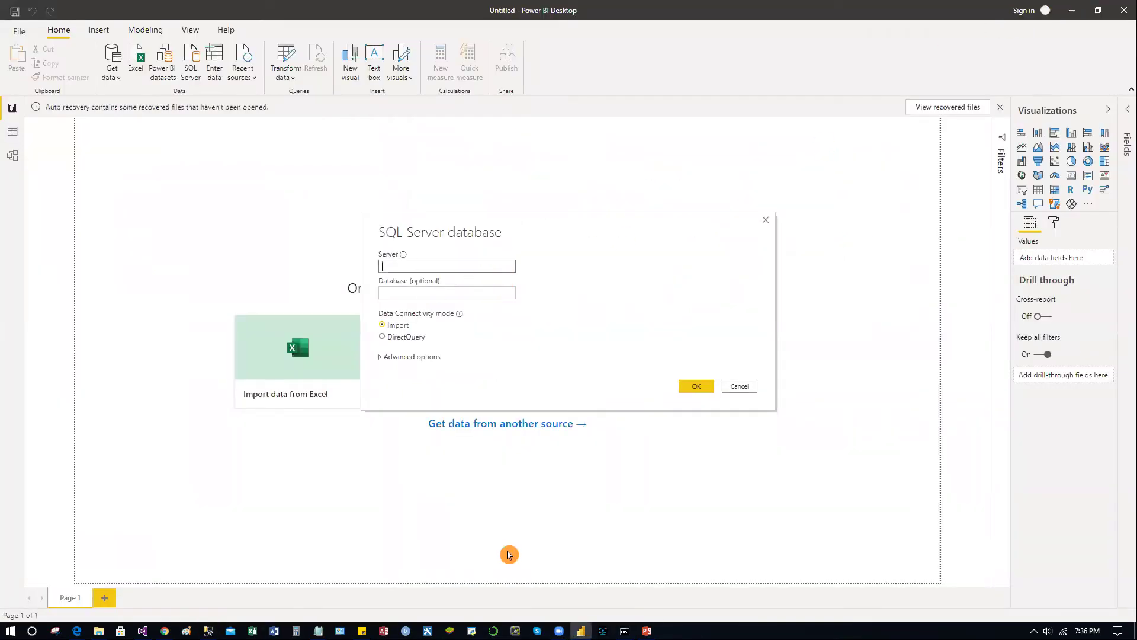
{"action": "key", "text": "ctrl+v"}
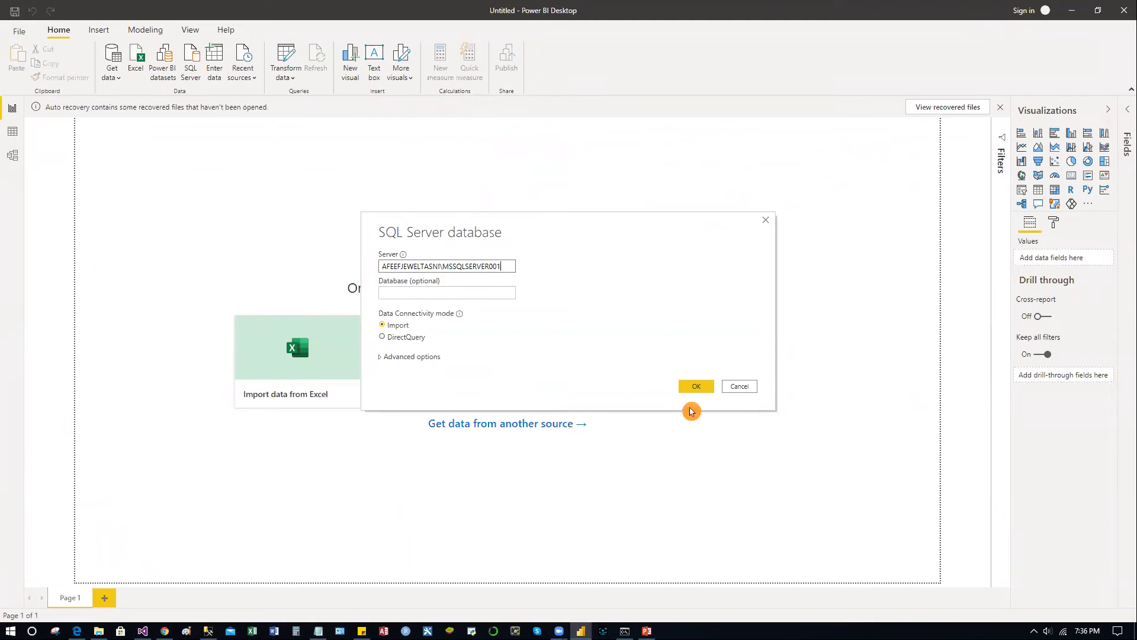
{"action": "left_click", "coordinate": [698, 387]}
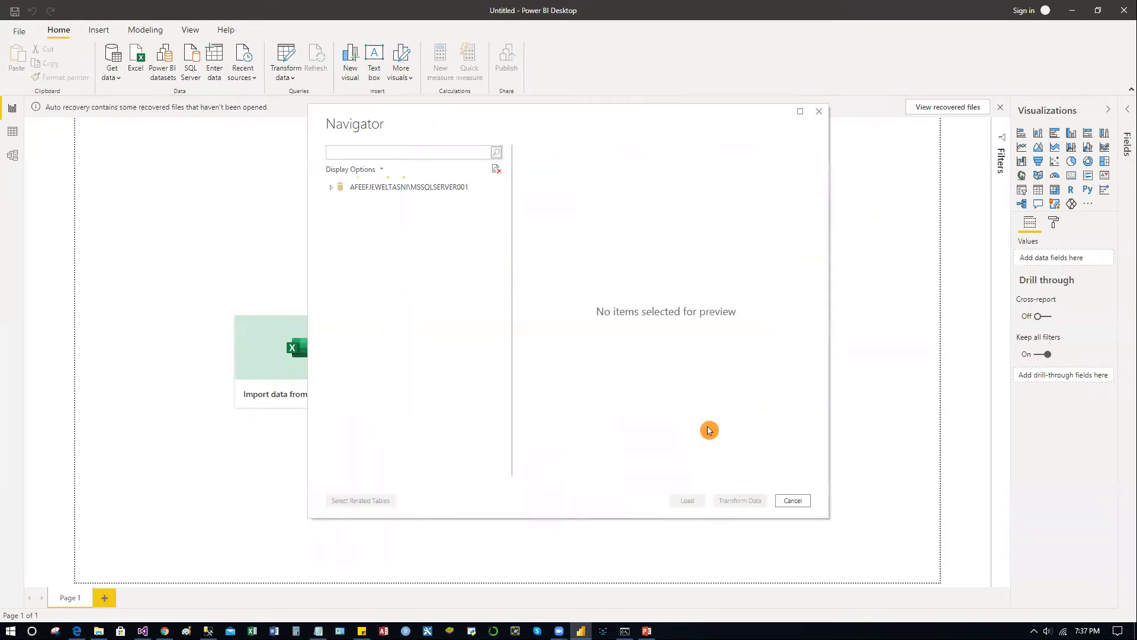
Select the WorldP table of the worldPopulation database in the Navigator and load it into the report.
{"action": "double_click", "coordinate": [424, 186]}
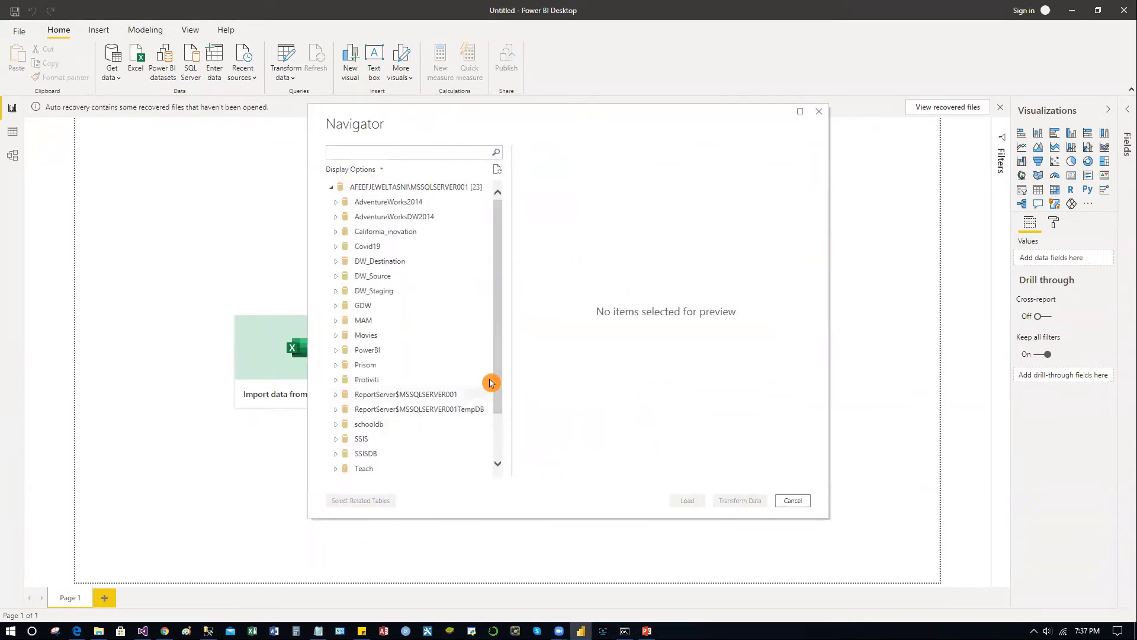
{"action": "left_click_drag", "start_coordinate": [498, 358], "coordinate": [497, 438]}
{"action": "left_click", "coordinate": [340, 470]}
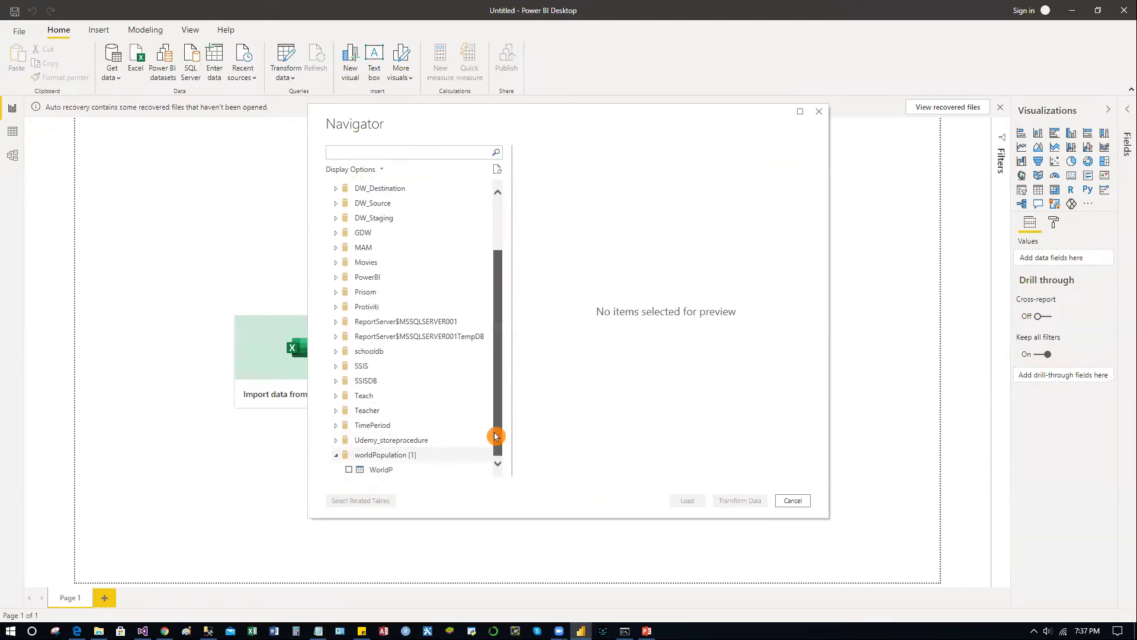
{"action": "left_click", "coordinate": [349, 469]}
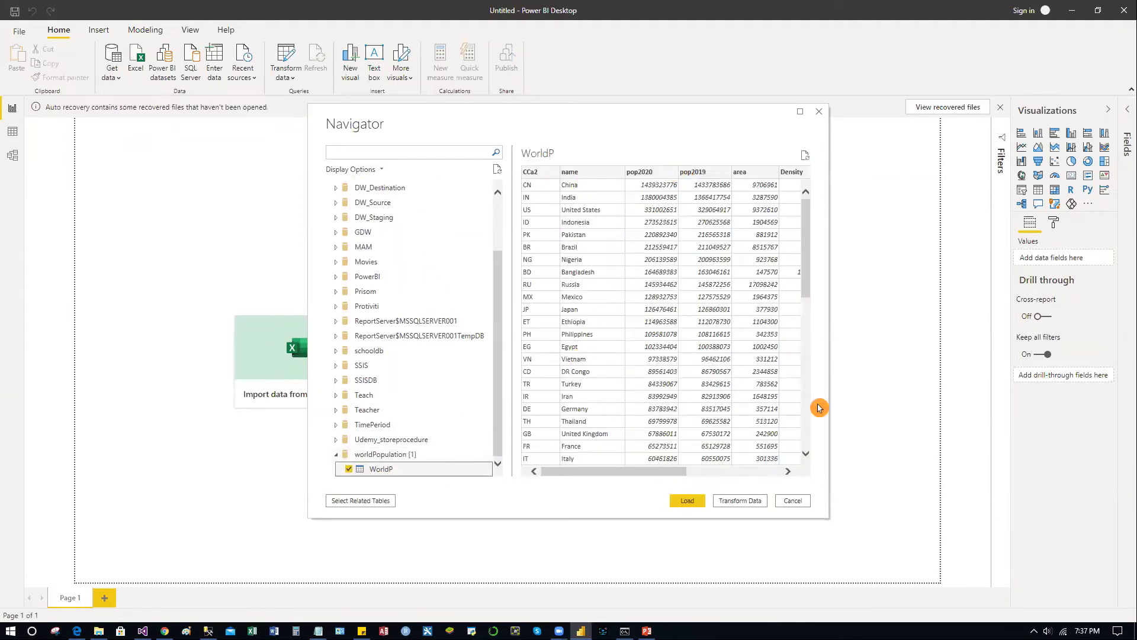
{"action": "left_click", "coordinate": [686, 501]}
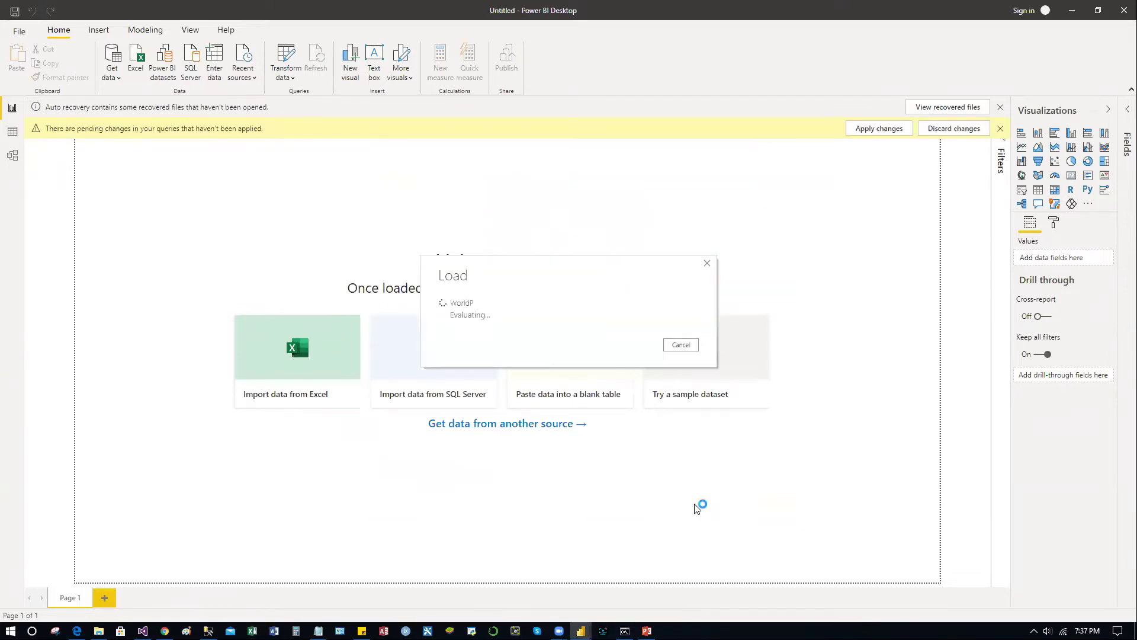
{"action": "left_click", "coordinate": [697, 508]}
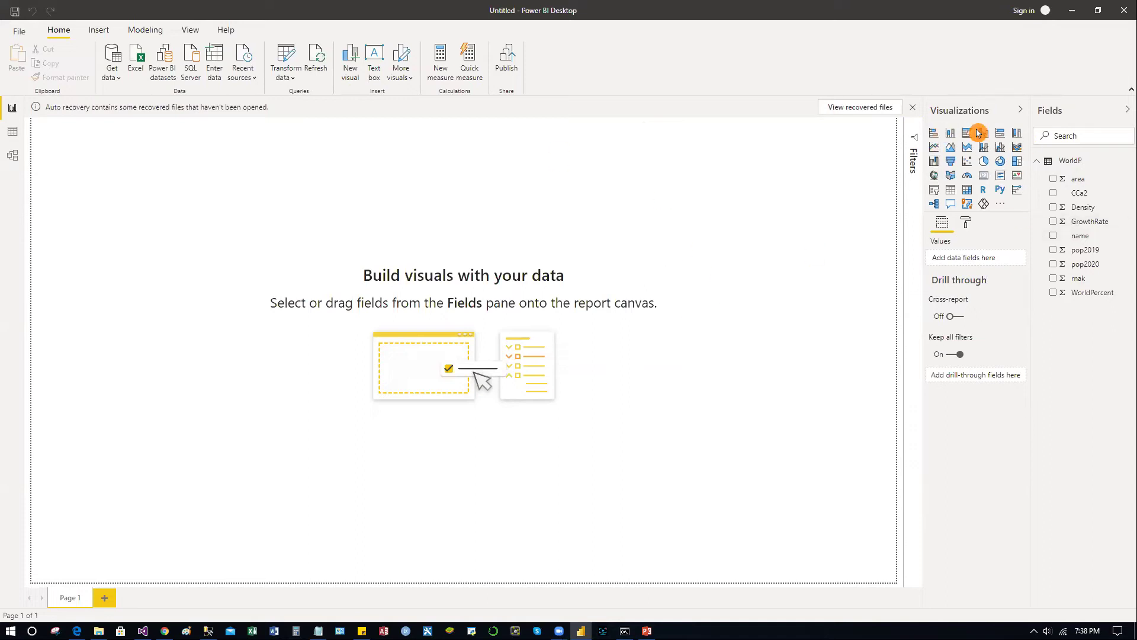
Add an enlarged clustered column chart to the page with name on the axis and pop2020 as values.
{"action": "left_click", "coordinate": [678, 254]}
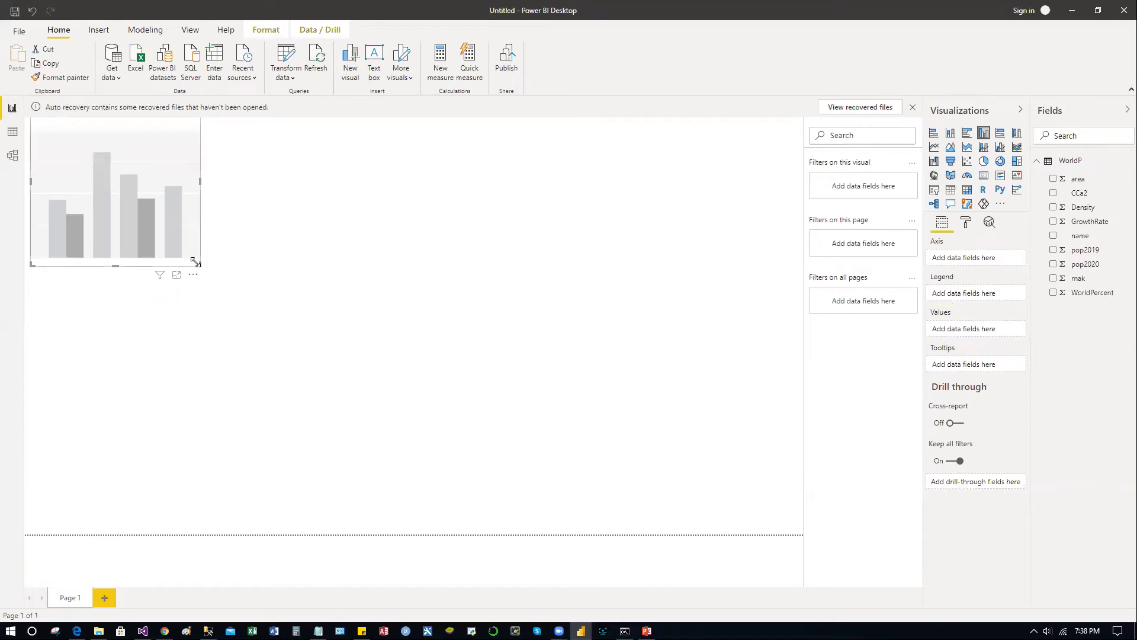
{"action": "left_click_drag", "start_coordinate": [199, 264], "coordinate": [352, 420]}
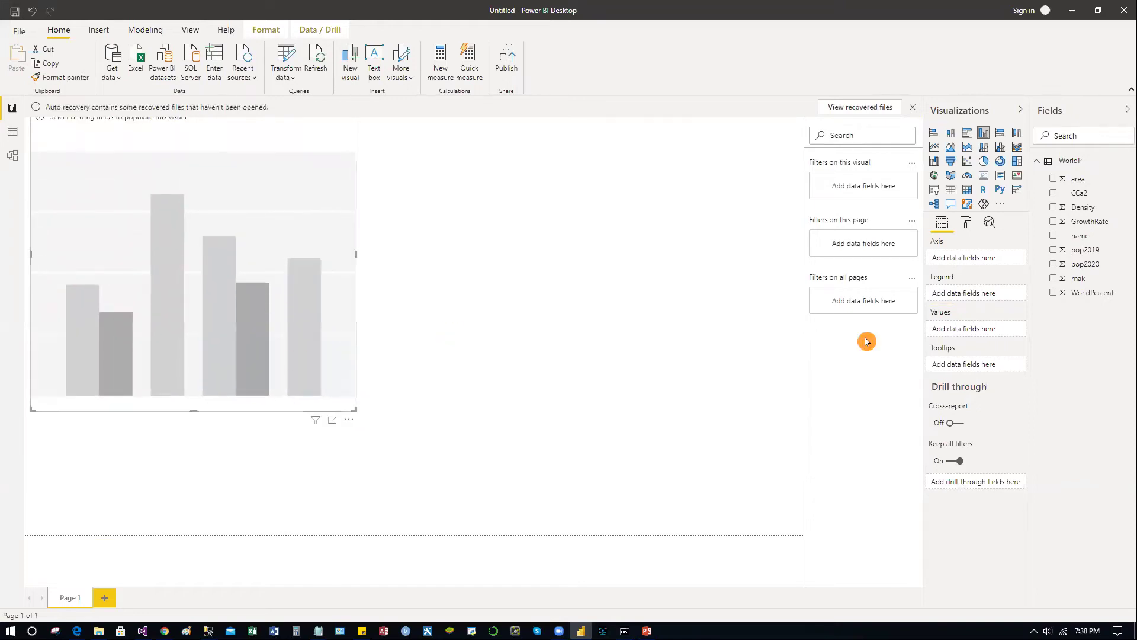
{"action": "left_click_drag", "start_coordinate": [1083, 278], "coordinate": [985, 335]}
{"action": "left_click_drag", "start_coordinate": [1088, 239], "coordinate": [982, 264]}
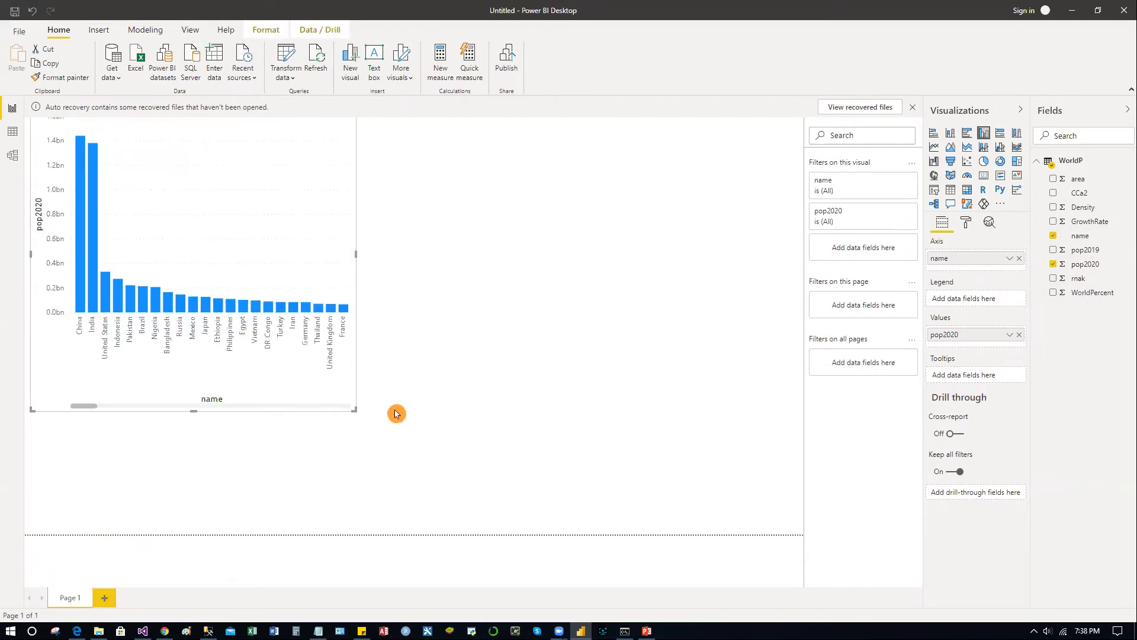
Enlarge the pop2020 by name column chart, mainly in width, so that more countries fit along its axis.
{"action": "left_click_drag", "start_coordinate": [355, 409], "coordinate": [455, 424]}
{"action": "left_click_drag", "start_coordinate": [581, 442], "coordinate": [590, 440]}
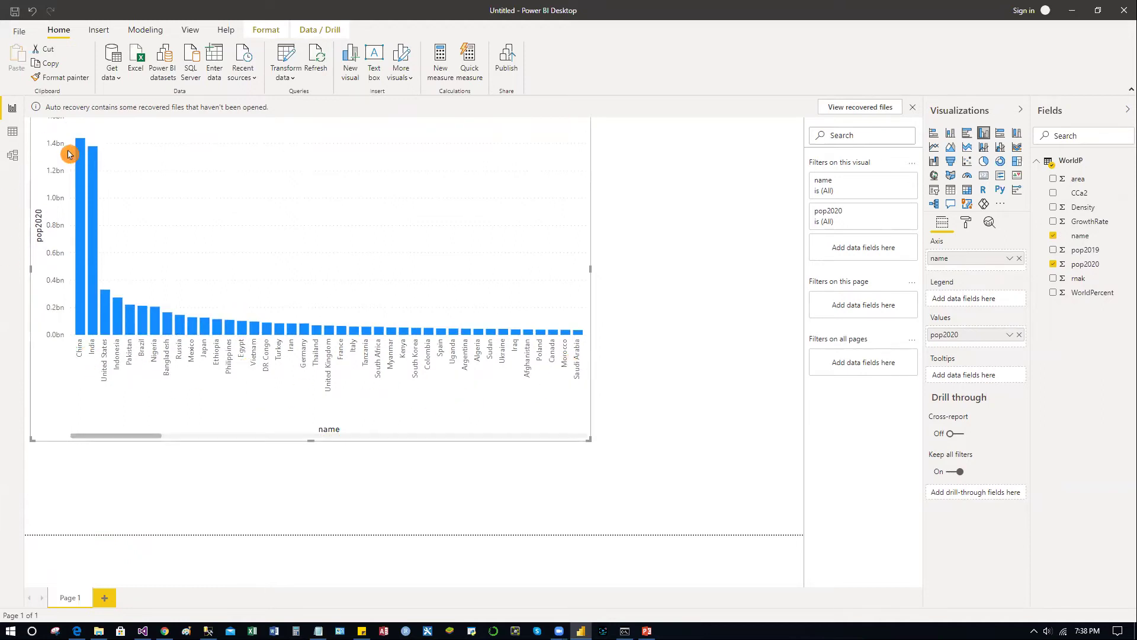
{"action": "mouse_move", "coordinate": [77, 144]}
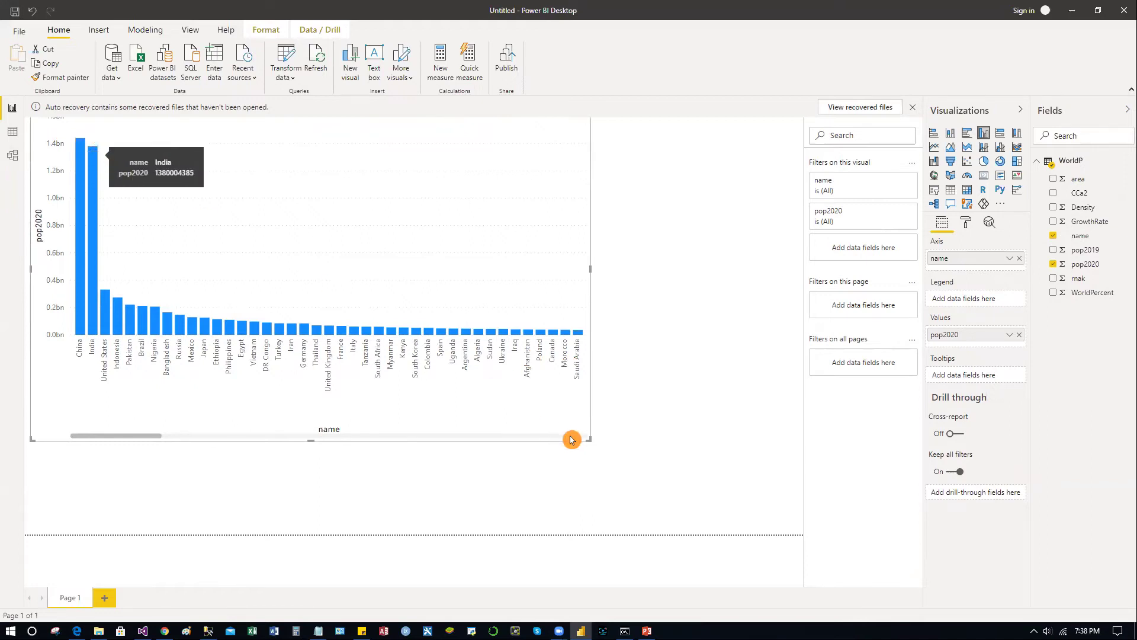
Shrink the pop2020 by name column chart and add a Top N filter on pop2020 showing the top 10 by pop2020.
{"action": "left_click_drag", "start_coordinate": [588, 438], "coordinate": [384, 397]}
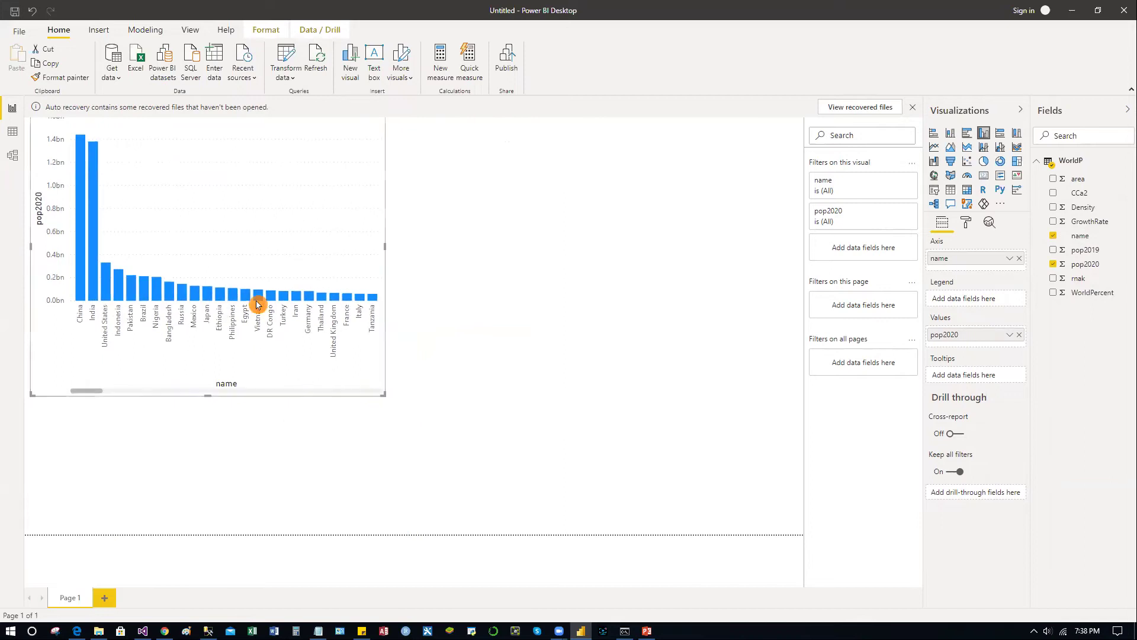
{"action": "mouse_move", "coordinate": [237, 298]}
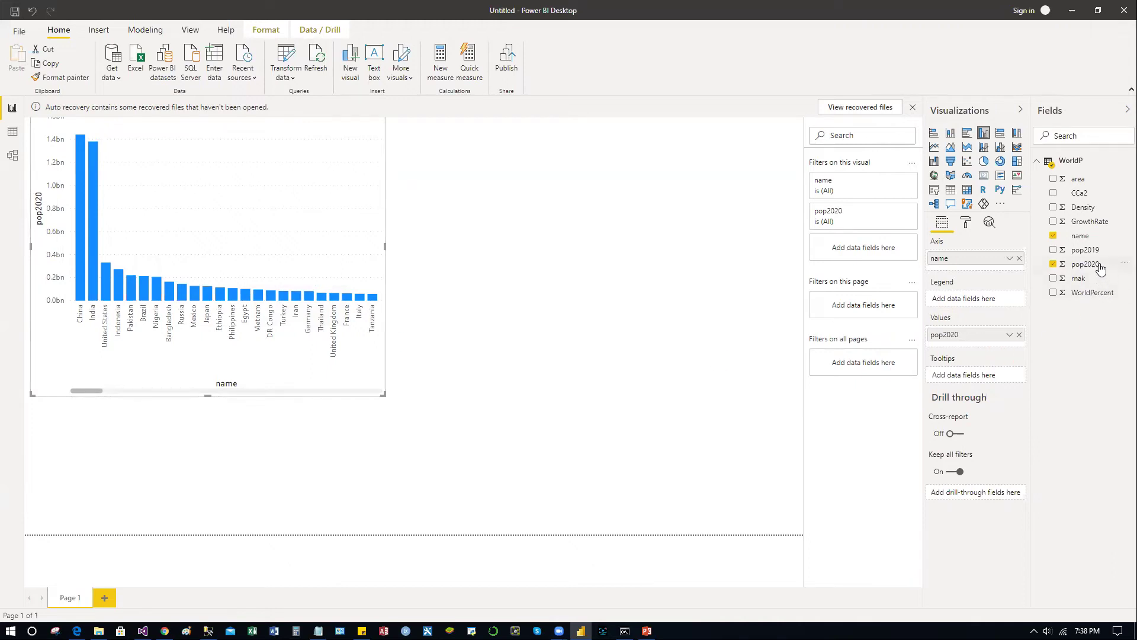
{"action": "left_click_drag", "start_coordinate": [1090, 268], "coordinate": [863, 248]}
{"action": "left_click", "coordinate": [908, 282]}
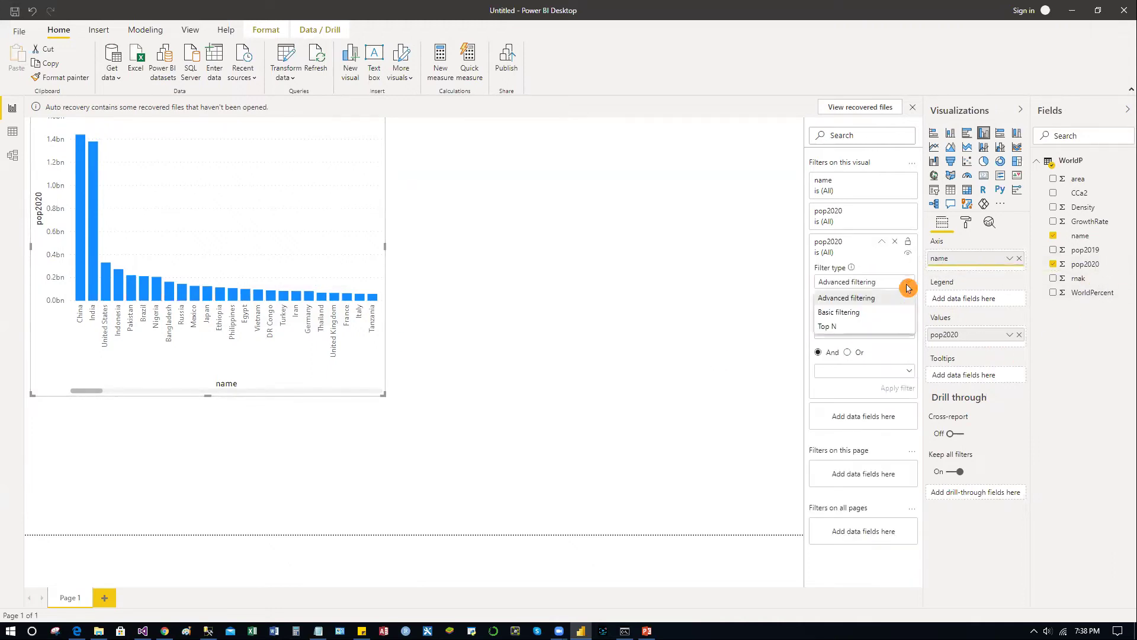
{"action": "left_click", "coordinate": [864, 327]}
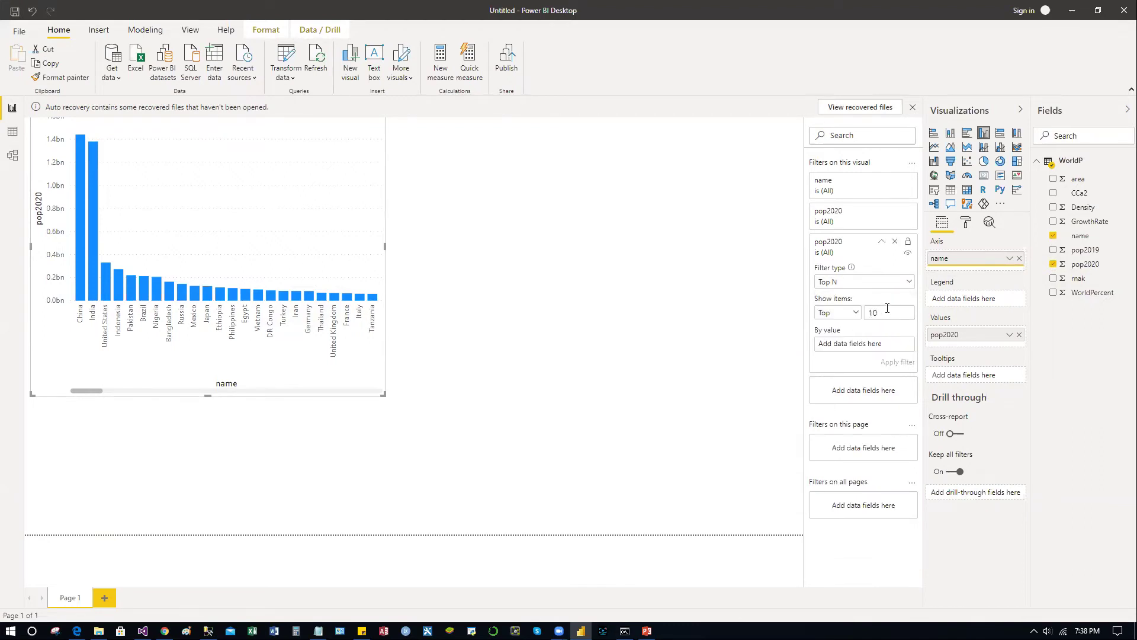
{"action": "left_click_drag", "start_coordinate": [960, 335], "coordinate": [864, 352]}
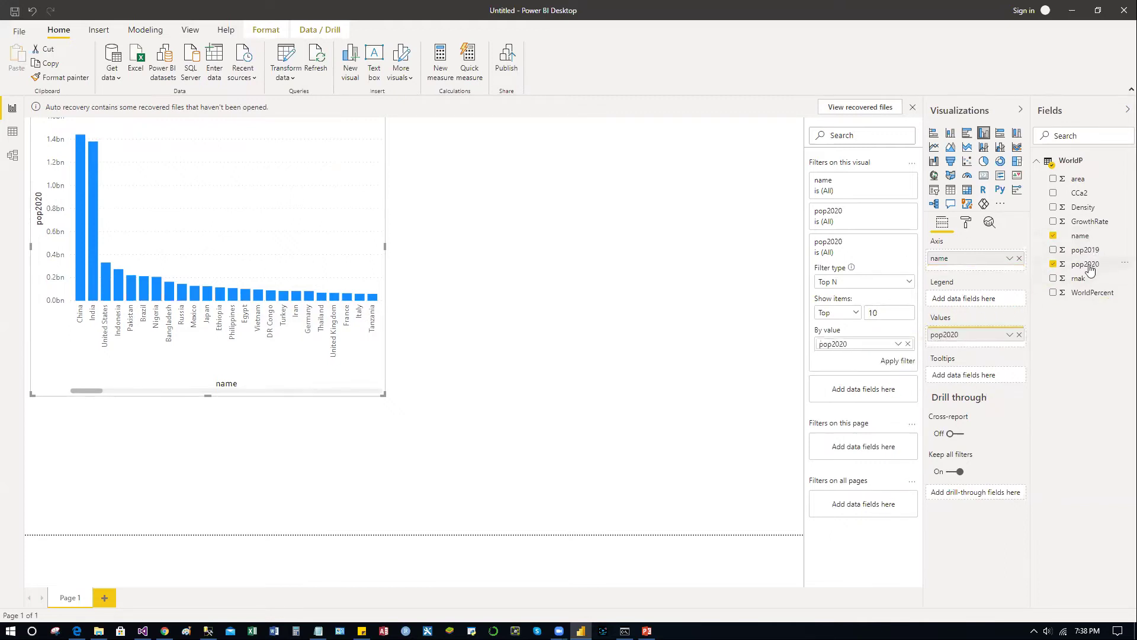
{"action": "left_click", "coordinate": [909, 364]}
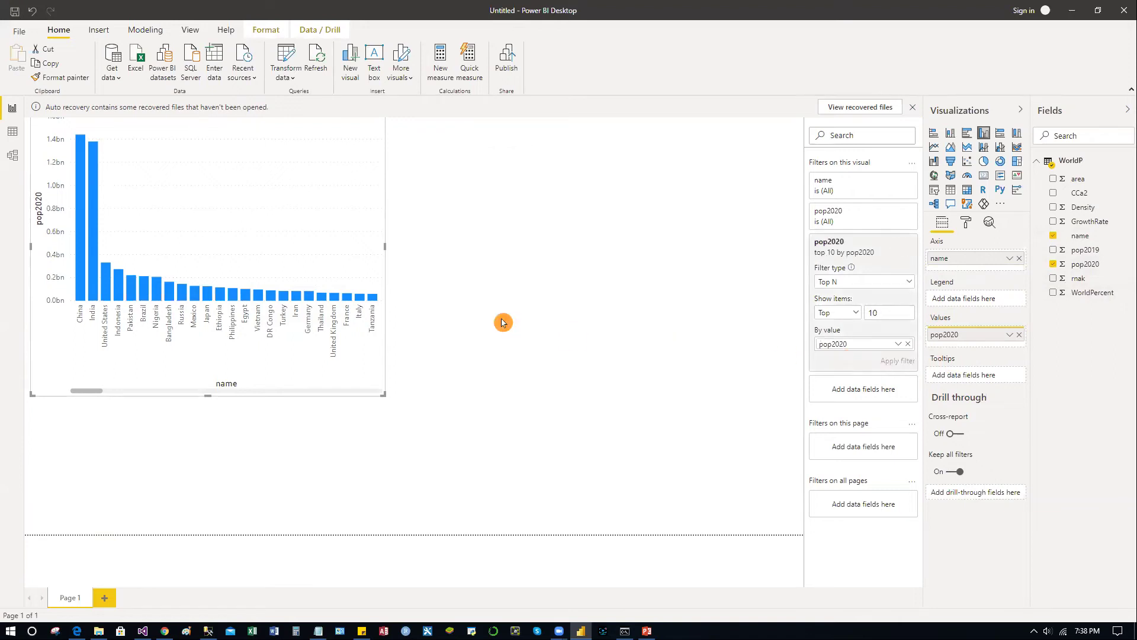
Make the filtered column chart smaller, move it to the report page's lower-right corner and reduce its height from the upper edge.
{"action": "left_click_drag", "start_coordinate": [383, 389], "coordinate": [317, 368]}
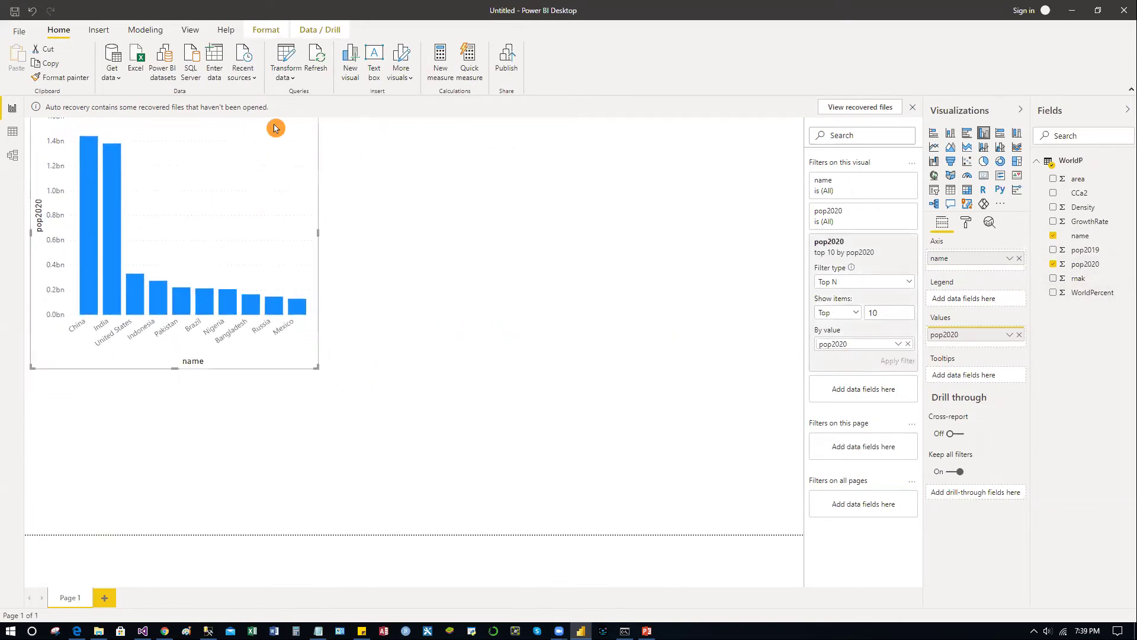
{"action": "left_click_drag", "start_coordinate": [310, 148], "coordinate": [777, 297]}
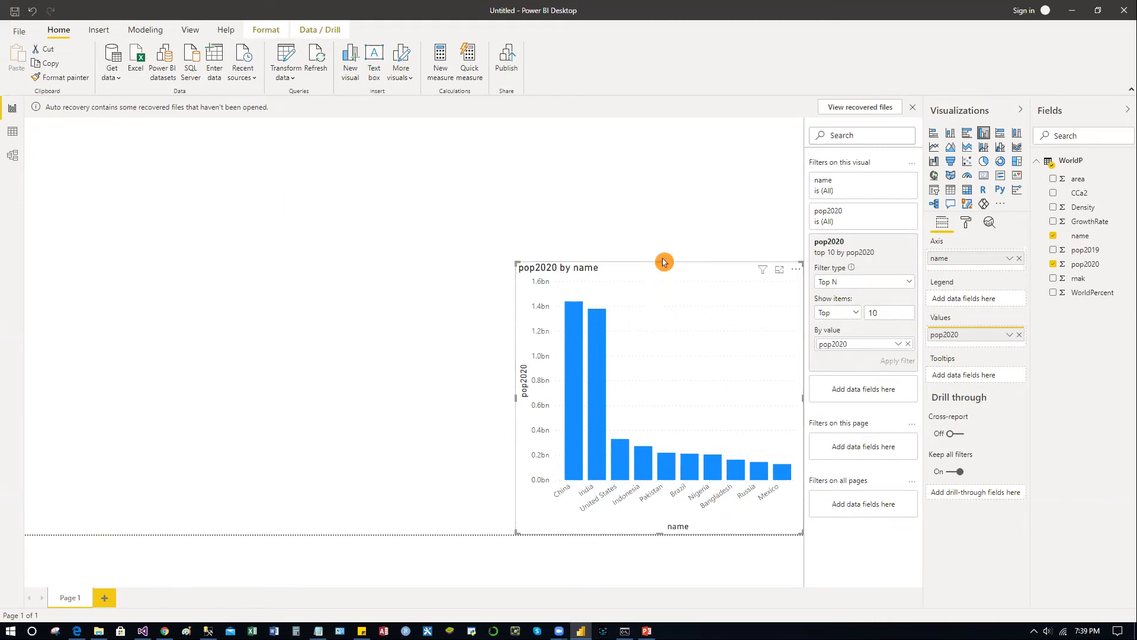
{"action": "left_click_drag", "start_coordinate": [661, 262], "coordinate": [666, 300]}
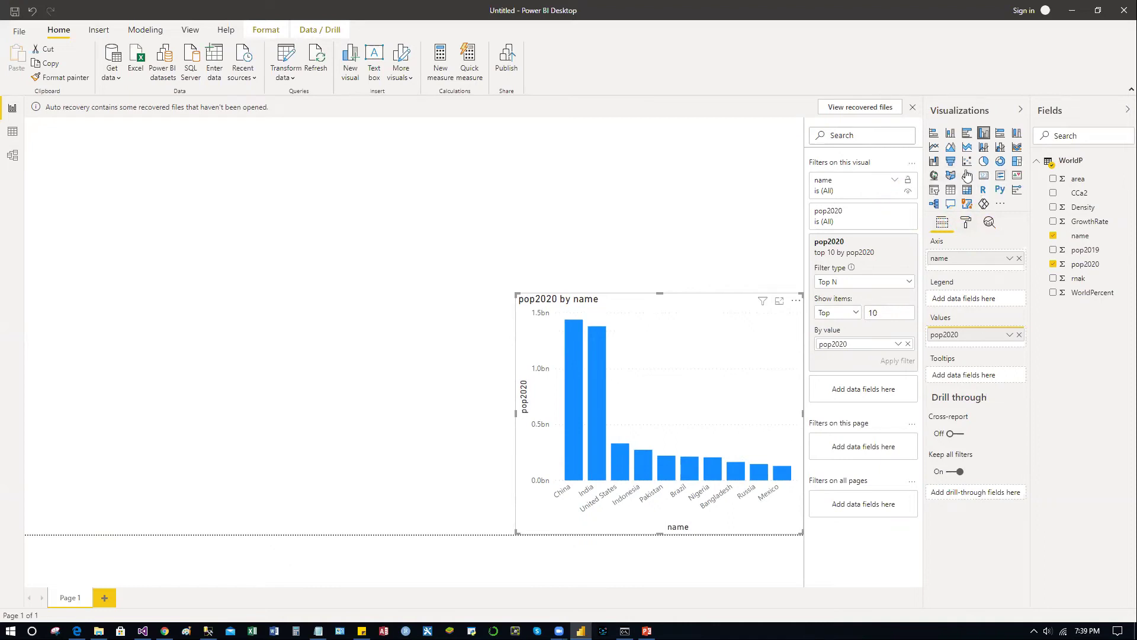
Add an enlarged pie chart to an empty area of the page with Density as values and name as details.
{"action": "left_click", "coordinate": [713, 173]}
{"action": "left_click", "coordinate": [984, 162]}
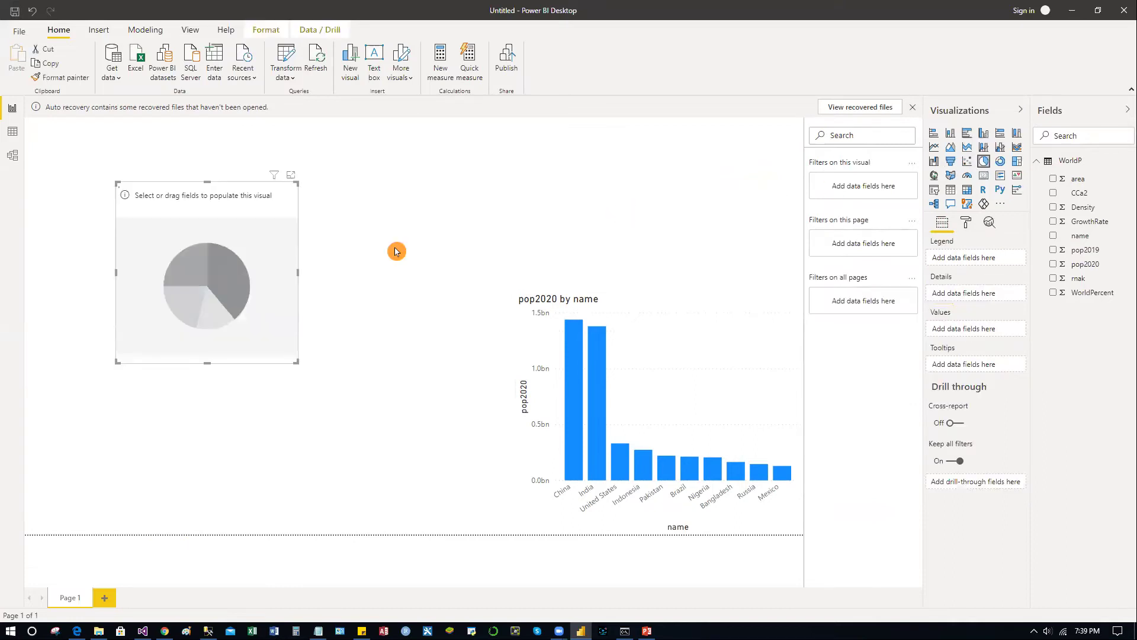
{"action": "left_click_drag", "start_coordinate": [296, 362], "coordinate": [361, 418]}
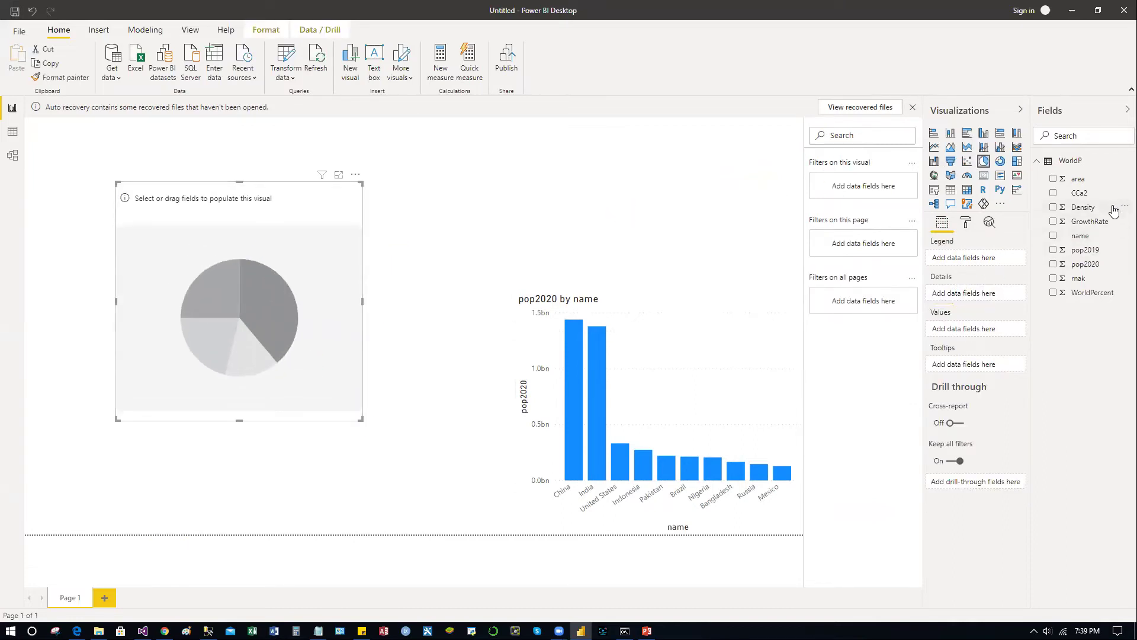
{"action": "left_click_drag", "start_coordinate": [1084, 207], "coordinate": [966, 329]}
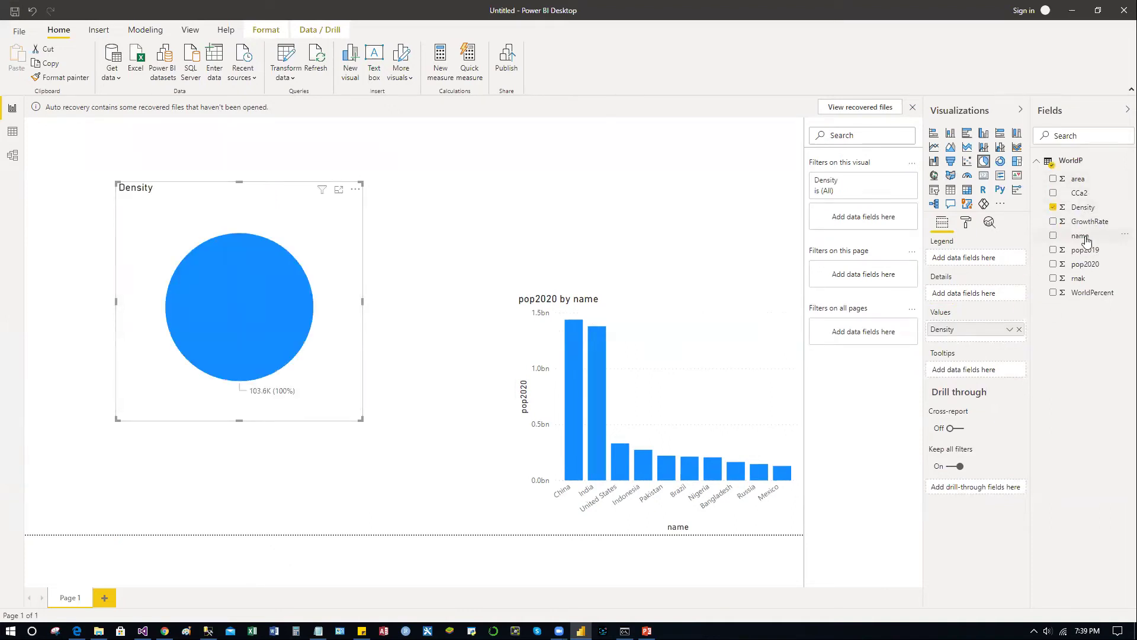
{"action": "left_click_drag", "start_coordinate": [1052, 249], "coordinate": [976, 298]}
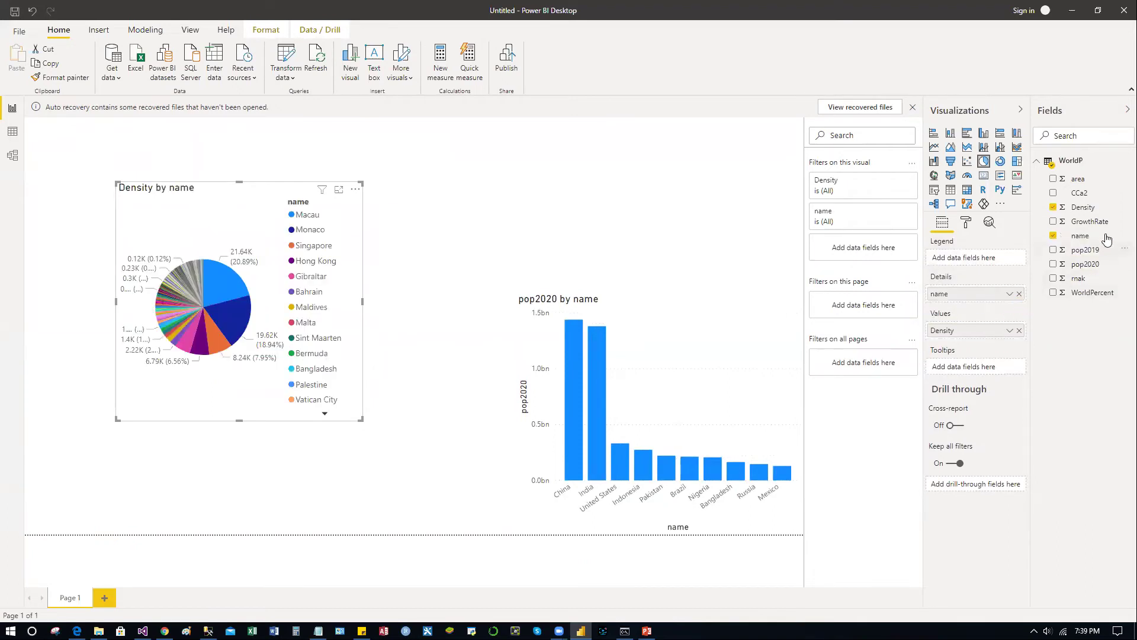
Add a Top N filter on pop2020 to the pie chart, showing the top 10 by pop2020.
{"action": "left_click_drag", "start_coordinate": [1094, 268], "coordinate": [877, 256]}
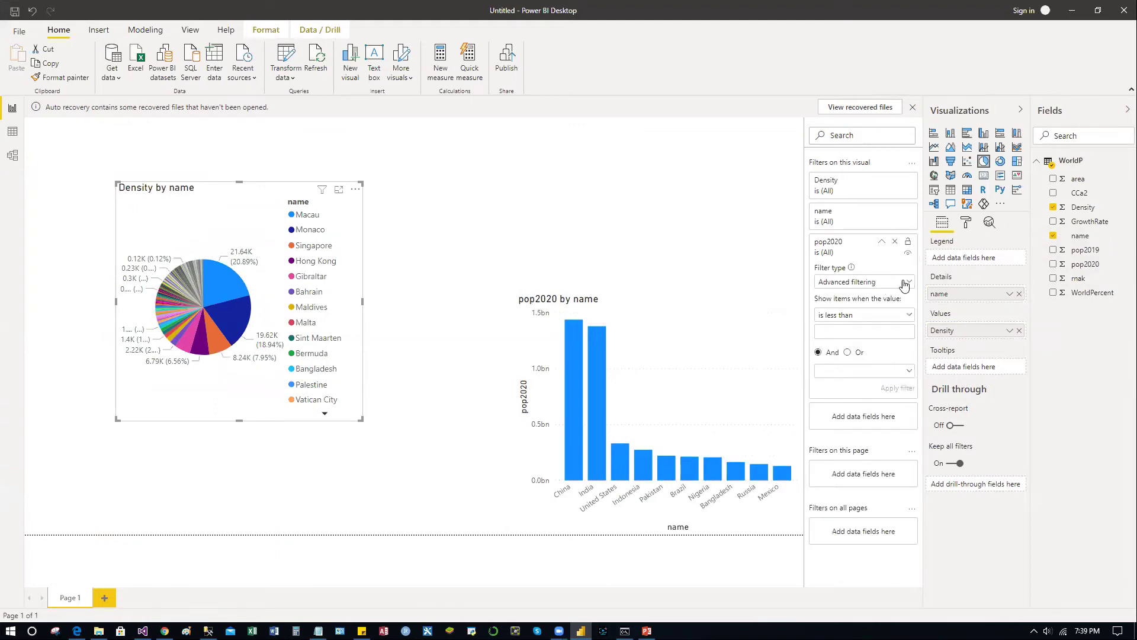
{"action": "left_click", "coordinate": [910, 282]}
{"action": "left_click", "coordinate": [837, 325]}
{"action": "left_click", "coordinate": [878, 306]}
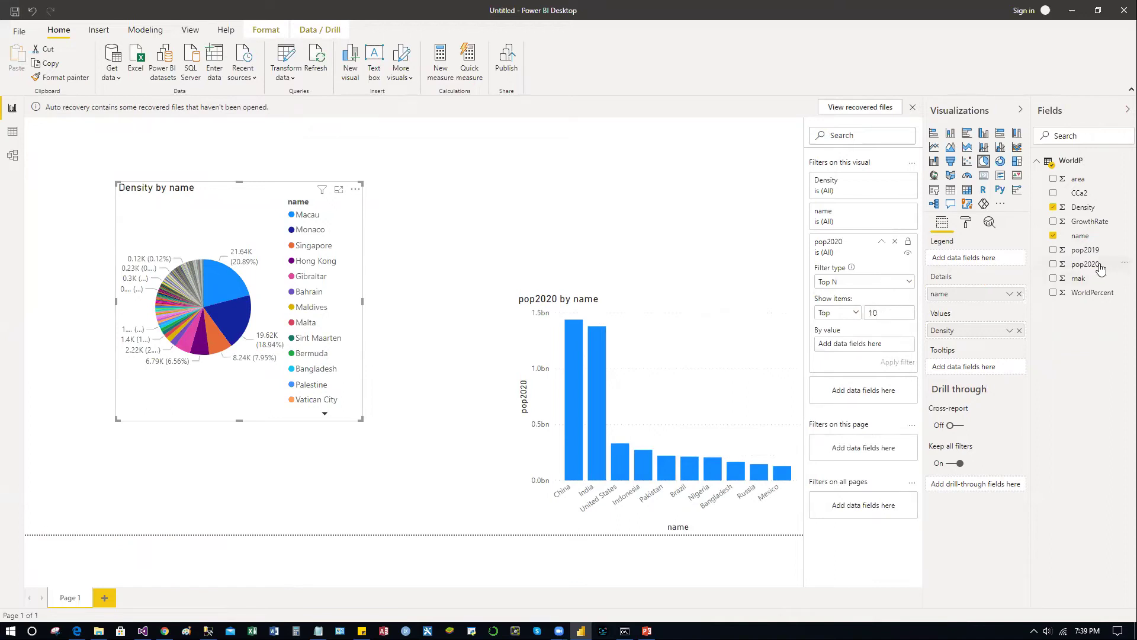
{"action": "mouse_move", "coordinate": [848, 348]}
{"action": "left_mouse_down"}
{"action": "mouse_move", "coordinate": [867, 354]}
{"action": "mouse_move", "coordinate": [862, 398]}
{"action": "mouse_move", "coordinate": [862, 361]}
{"action": "mouse_move", "coordinate": [877, 344]}
{"action": "left_mouse_up"}
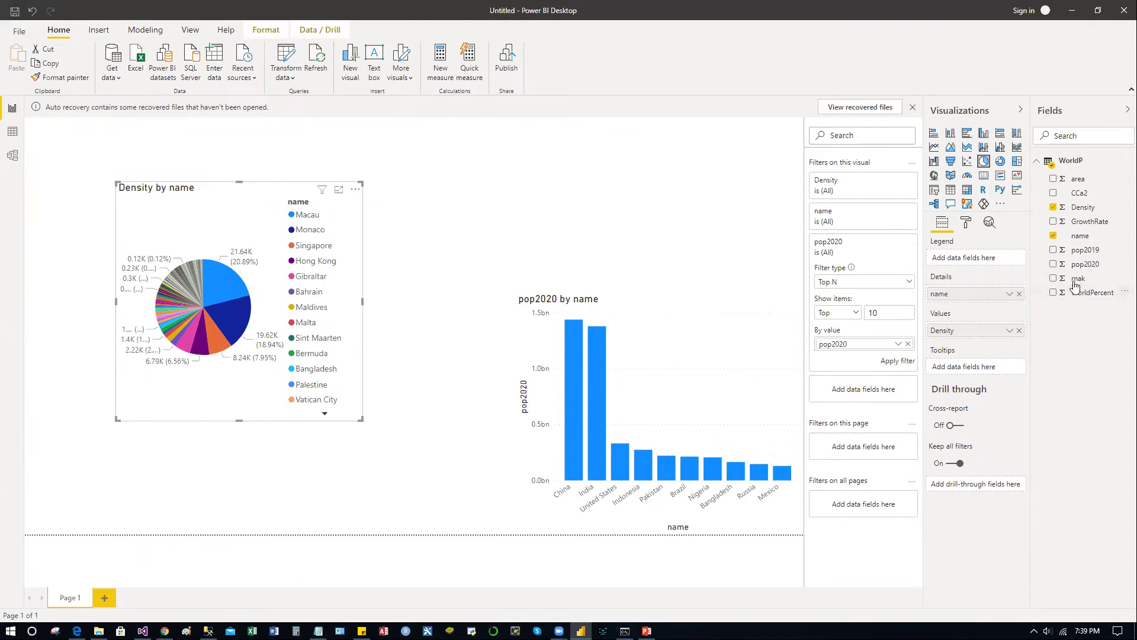
{"action": "left_click", "coordinate": [898, 360]}
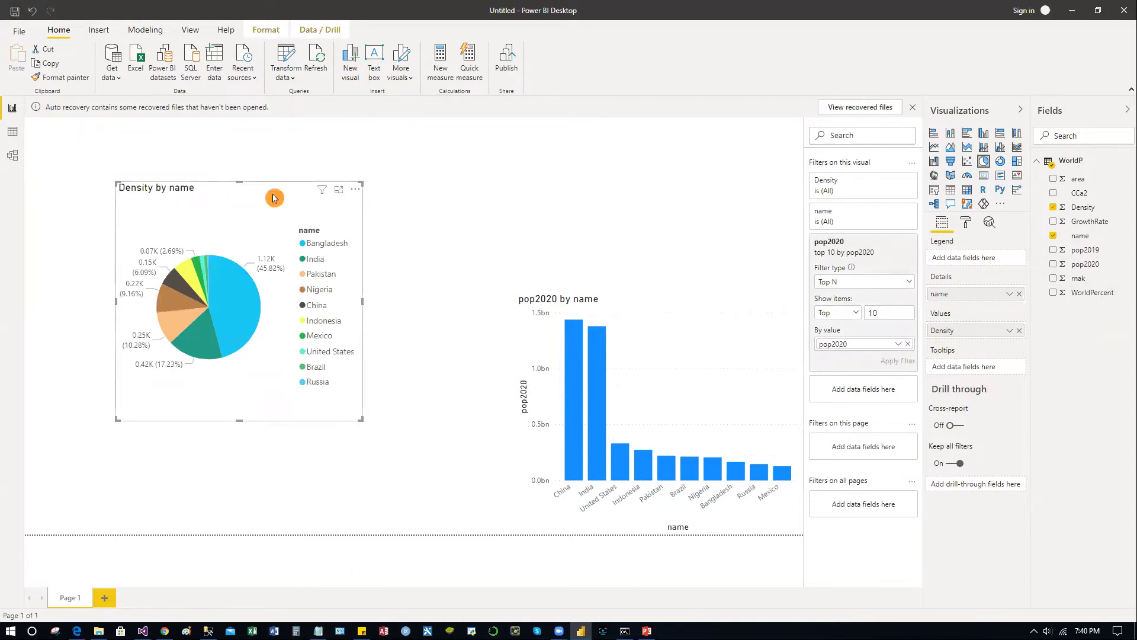
Shrink the Density by name pie chart, move it to the page's upper-right corner above the column chart and widen it leftwards.
{"action": "left_click_drag", "start_coordinate": [363, 421], "coordinate": [320, 378]}
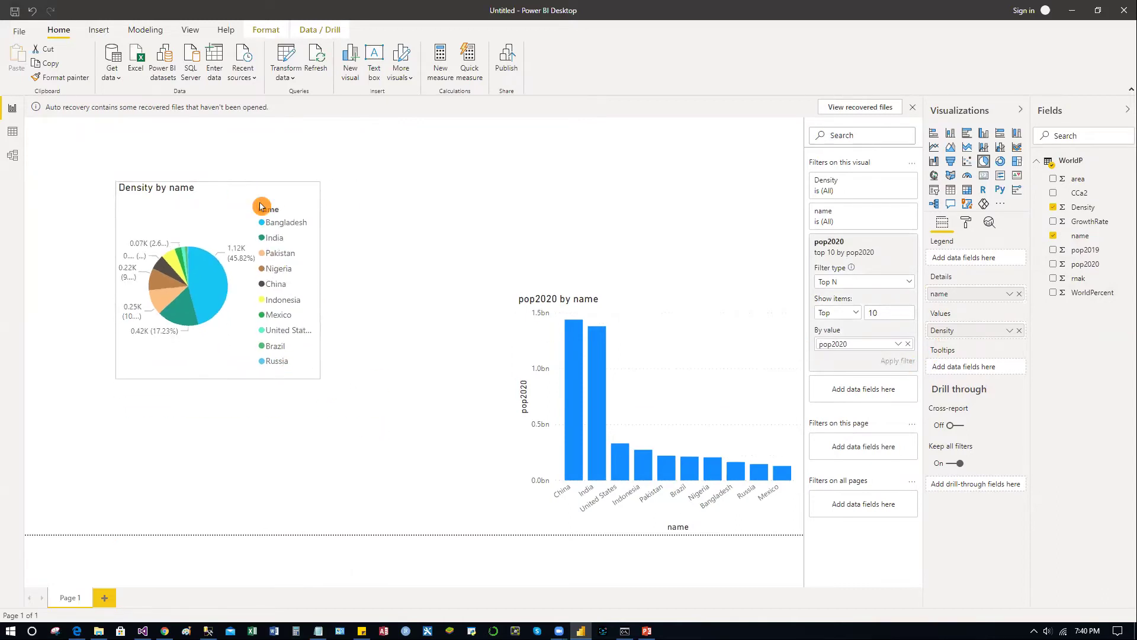
{"action": "left_click_drag", "start_coordinate": [300, 191], "coordinate": [763, 124]}
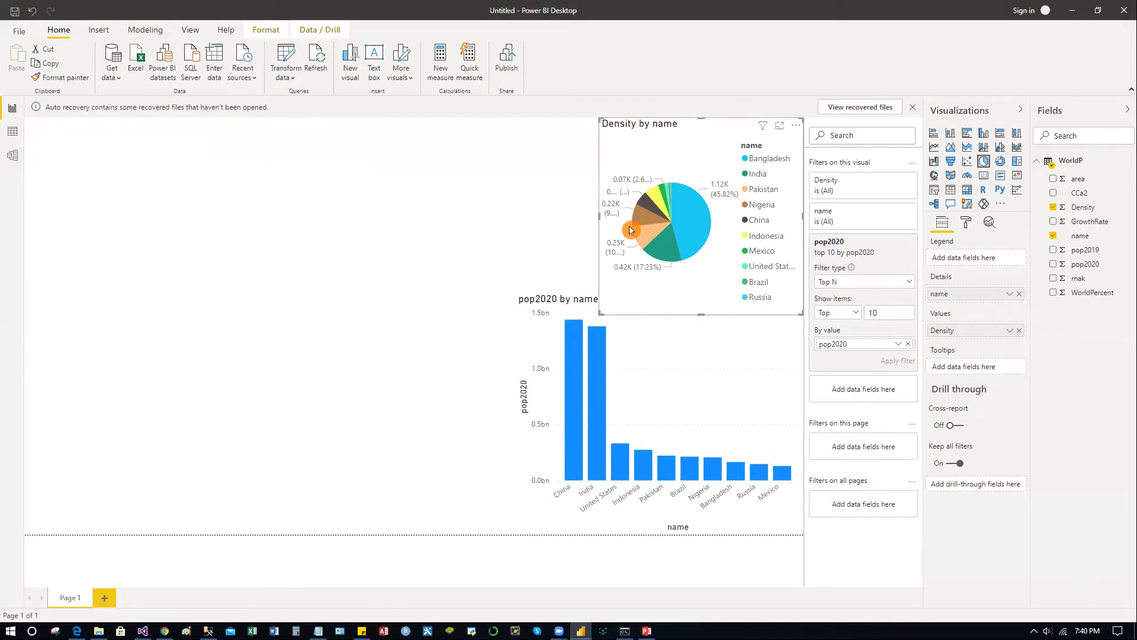
{"action": "left_click_drag", "start_coordinate": [603, 220], "coordinate": [532, 216]}
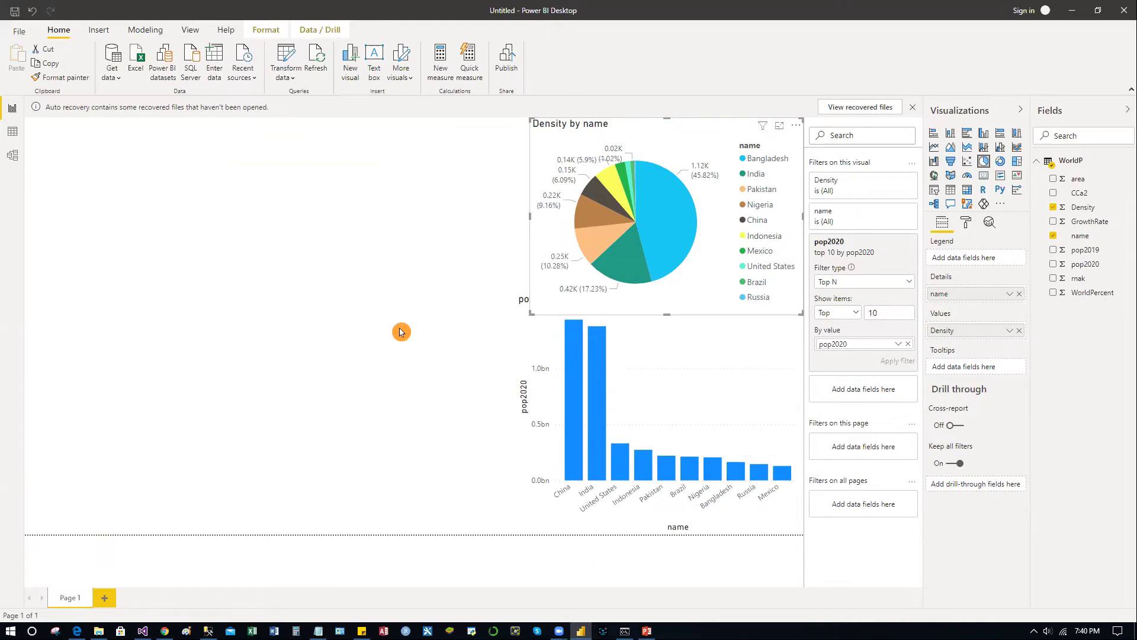
Add a map filling the page area left of the charts, with name as location and pop2020 as bubble size.
{"action": "left_click", "coordinate": [365, 343]}
{"action": "left_click", "coordinate": [934, 176]}
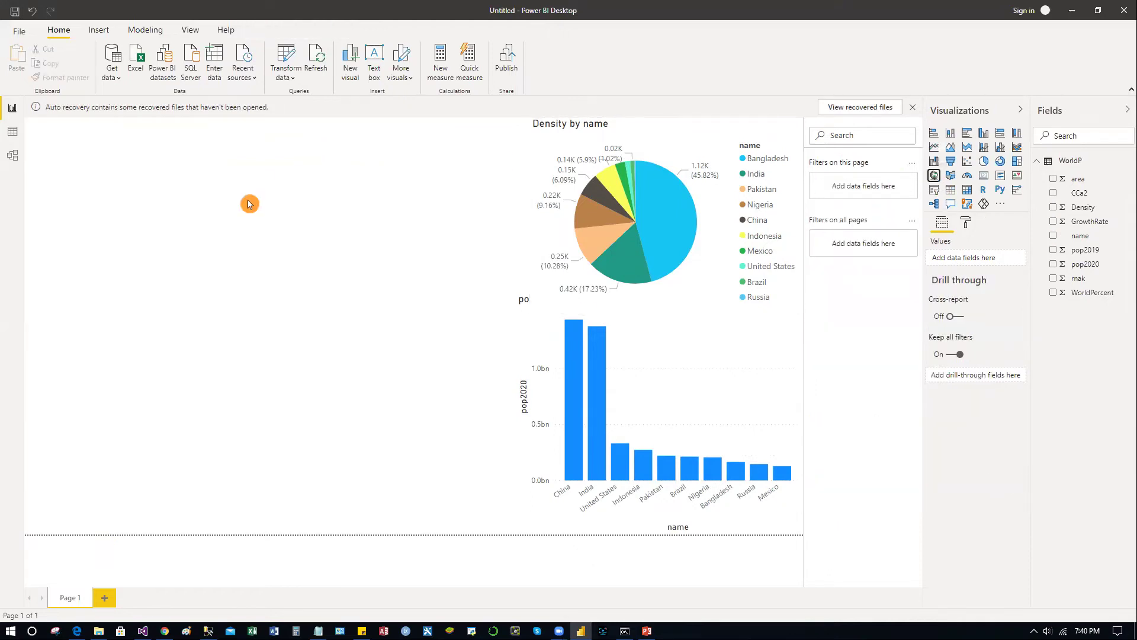
{"action": "left_click", "coordinate": [936, 177]}
{"action": "left_click_drag", "start_coordinate": [296, 314], "coordinate": [488, 541]}
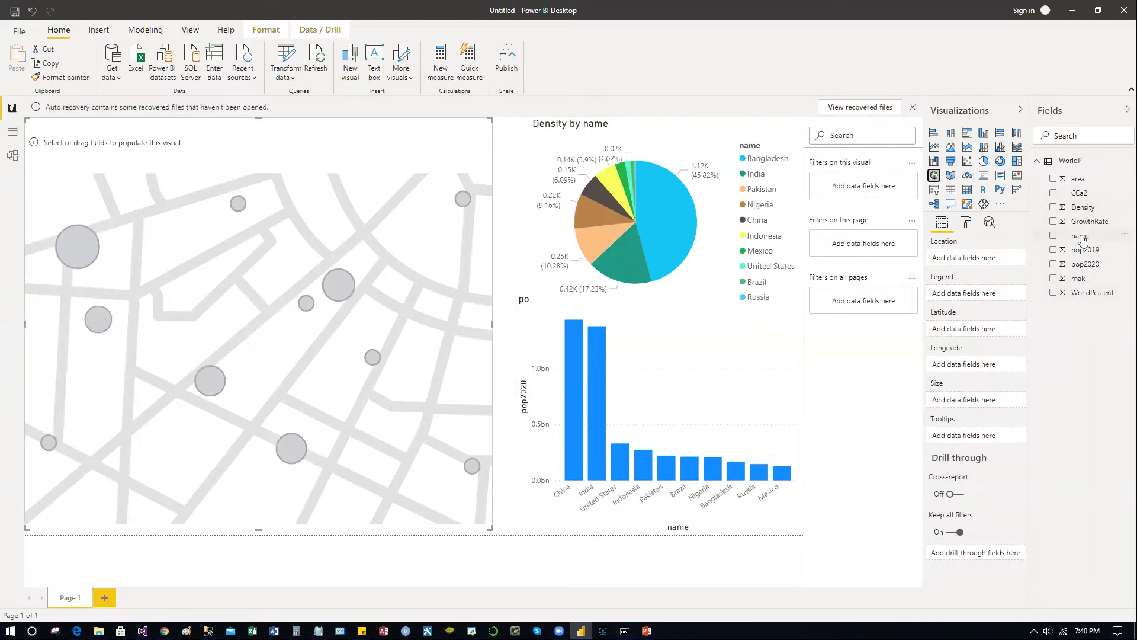
{"action": "left_click_drag", "start_coordinate": [1082, 239], "coordinate": [972, 259]}
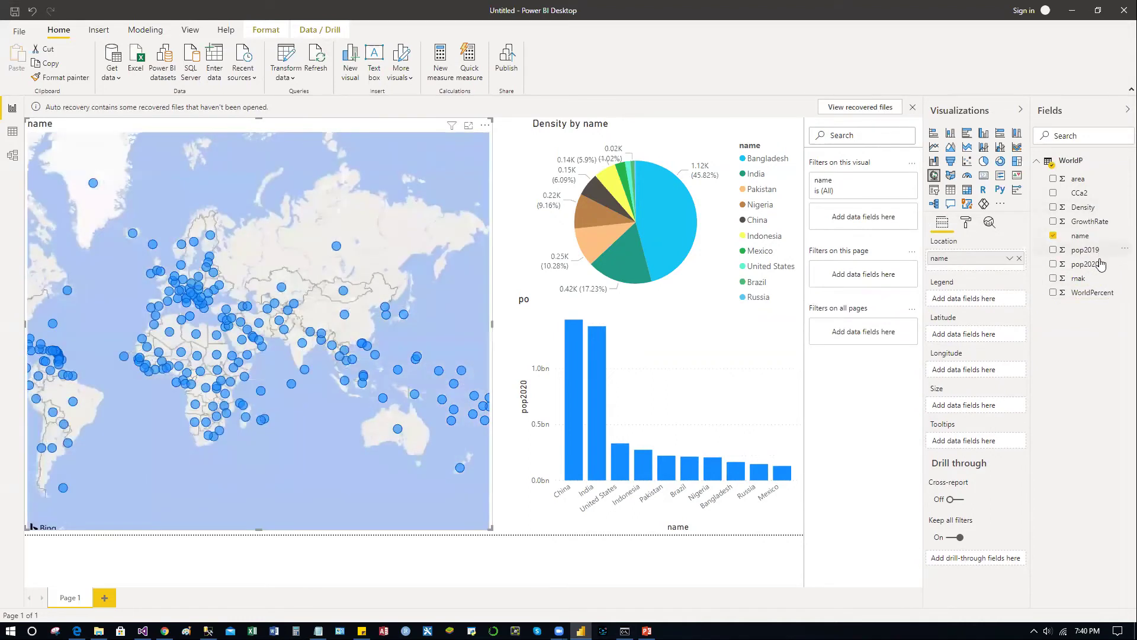
{"action": "left_click_drag", "start_coordinate": [1084, 264], "coordinate": [976, 413]}
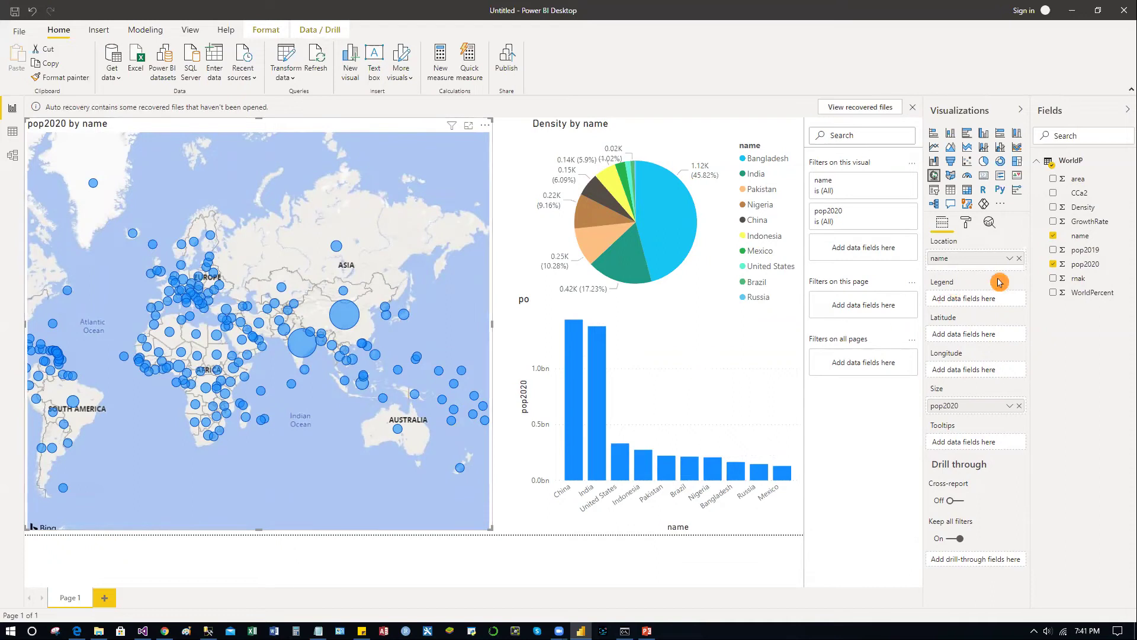
Add a Top N filter on pop2020 to the map, showing the top 10 by pop2020.
{"action": "left_click_drag", "start_coordinate": [954, 256], "coordinate": [868, 258]}
{"action": "left_click", "coordinate": [862, 282]}
{"action": "left_click", "coordinate": [868, 323]}
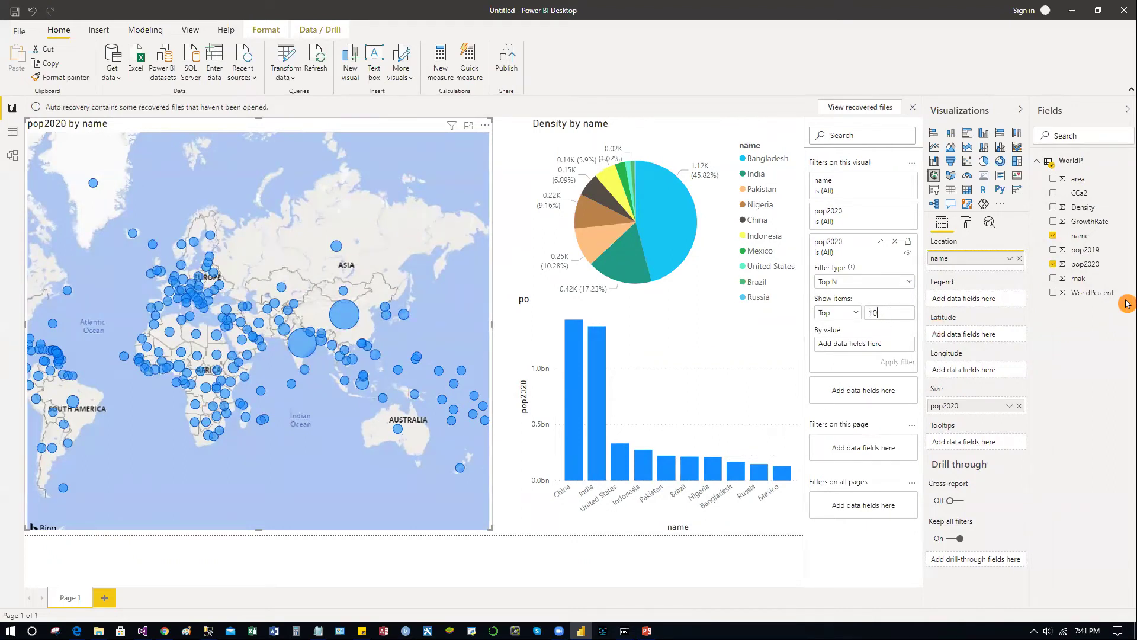
{"action": "left_click_drag", "start_coordinate": [948, 333], "coordinate": [865, 344]}
{"action": "left_click", "coordinate": [915, 363]}
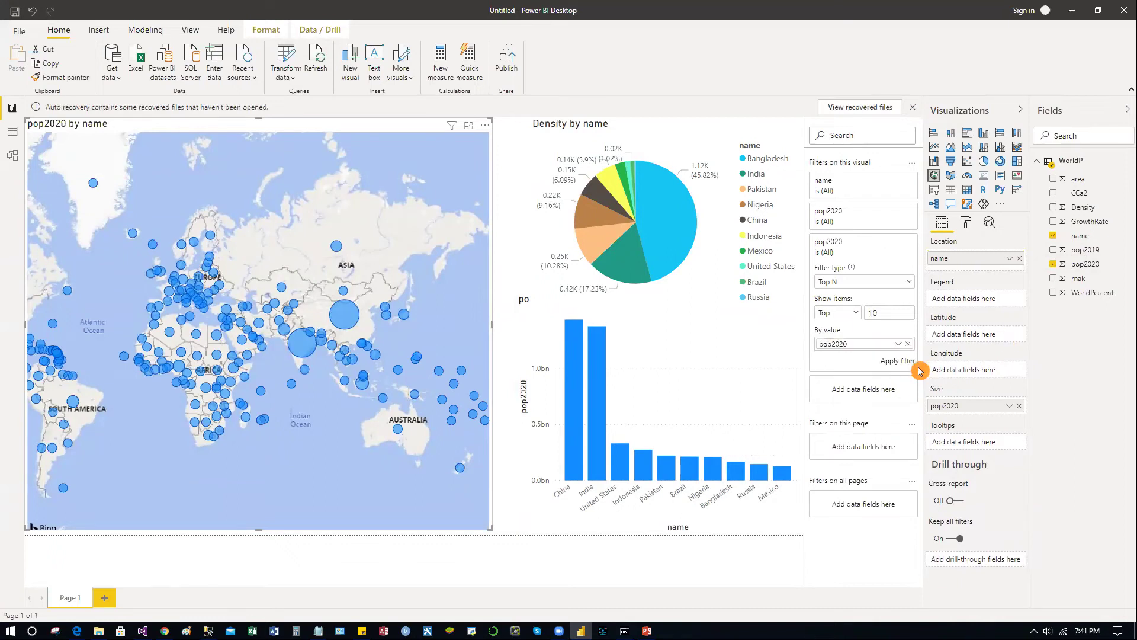
{"action": "left_click", "coordinate": [910, 362]}
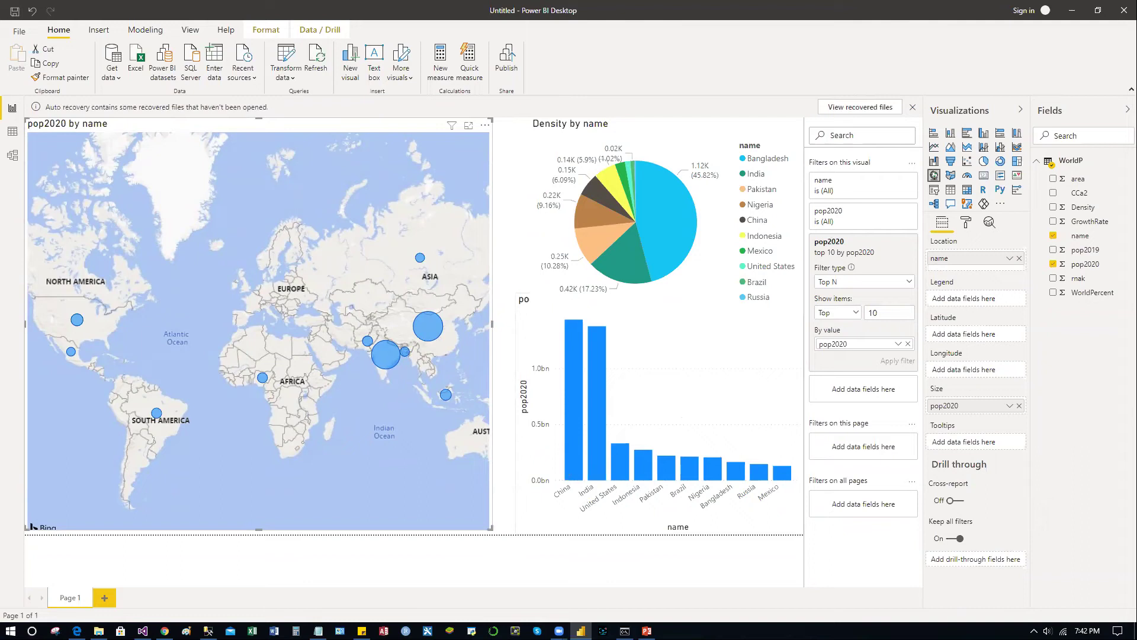
Switch to the Untitled3 Jupyter notebook in the browser, maximize it and run the cell importing numpy, pandas, seaborn and matplotlib.pylab.
{"action": "left_click", "coordinate": [77, 631]}
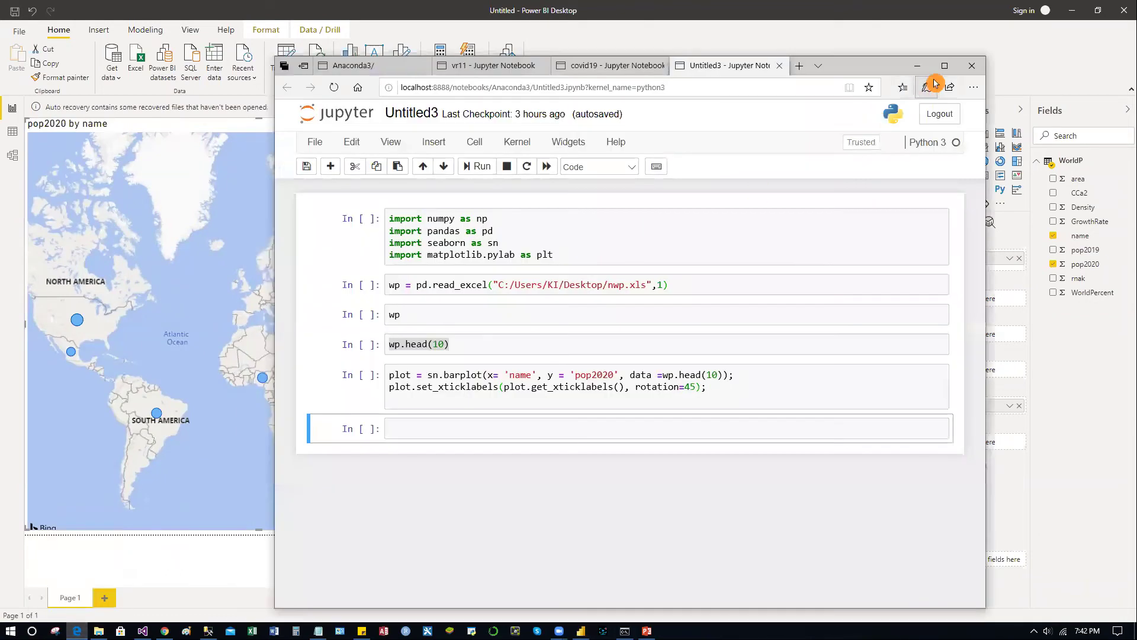
{"action": "left_click", "coordinate": [944, 66]}
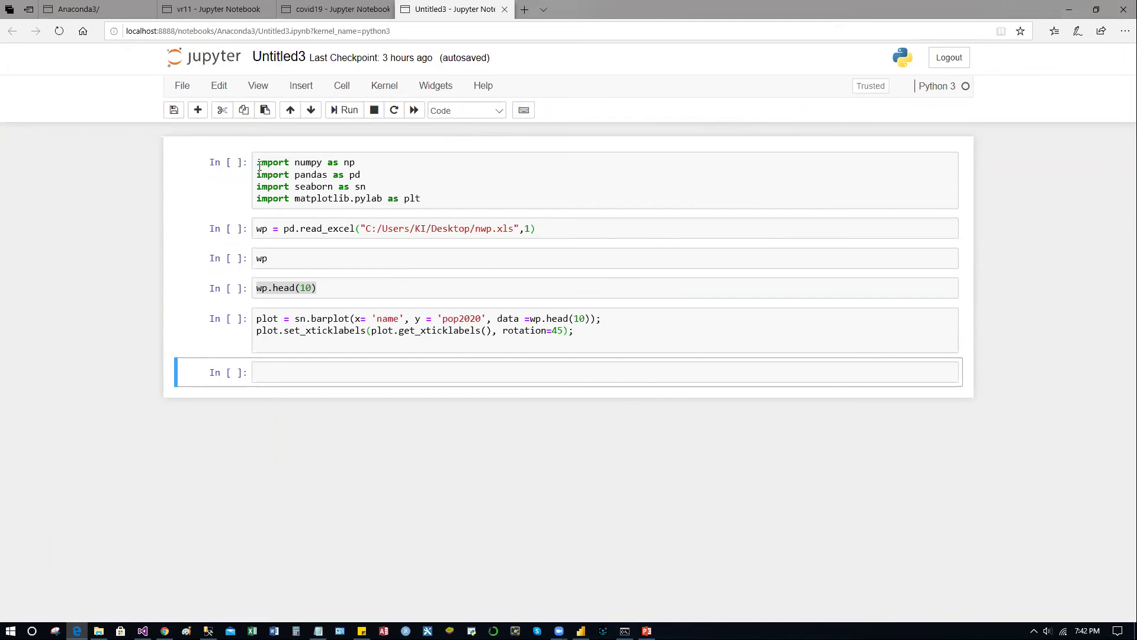
{"action": "left_click_drag", "start_coordinate": [259, 167], "coordinate": [418, 208]}
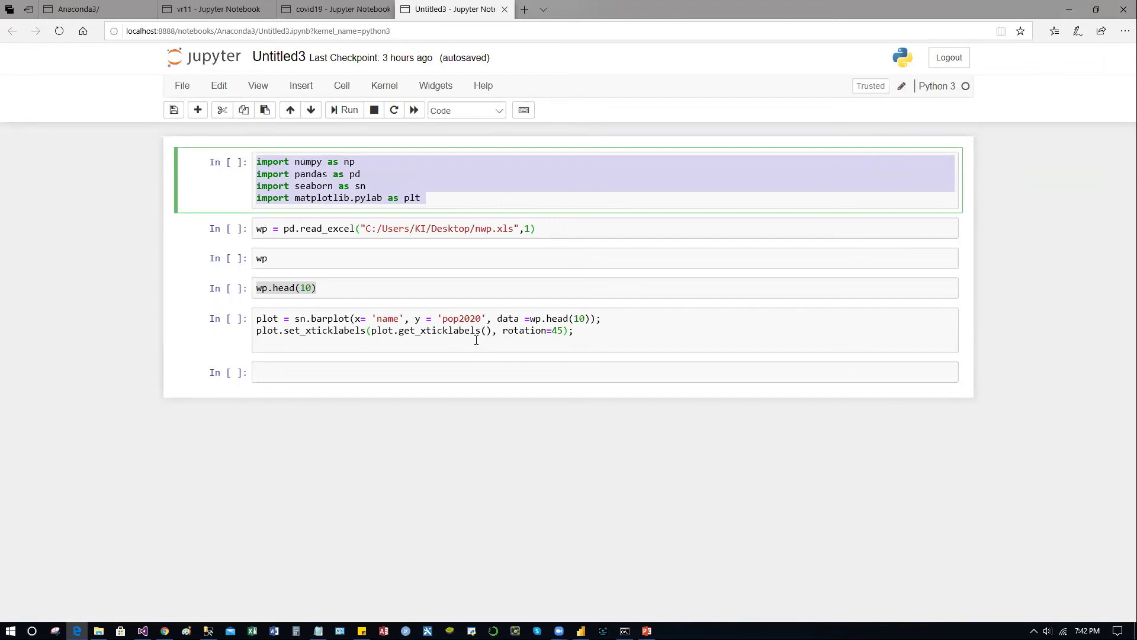
{"action": "left_click", "coordinate": [482, 198]}
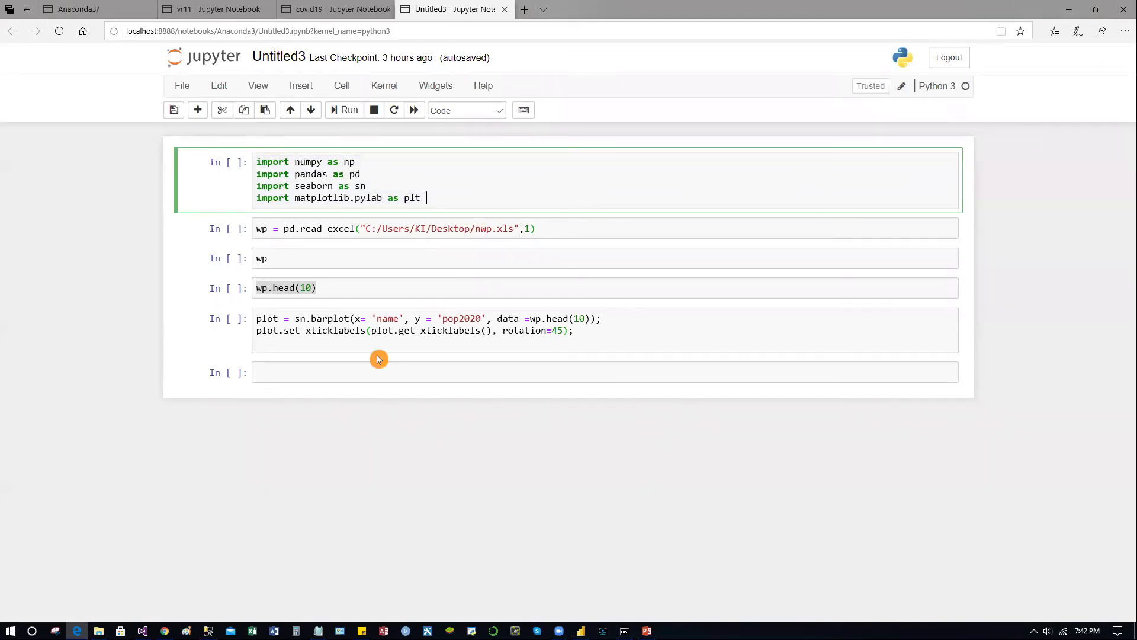
{"action": "left_click", "coordinate": [349, 116]}
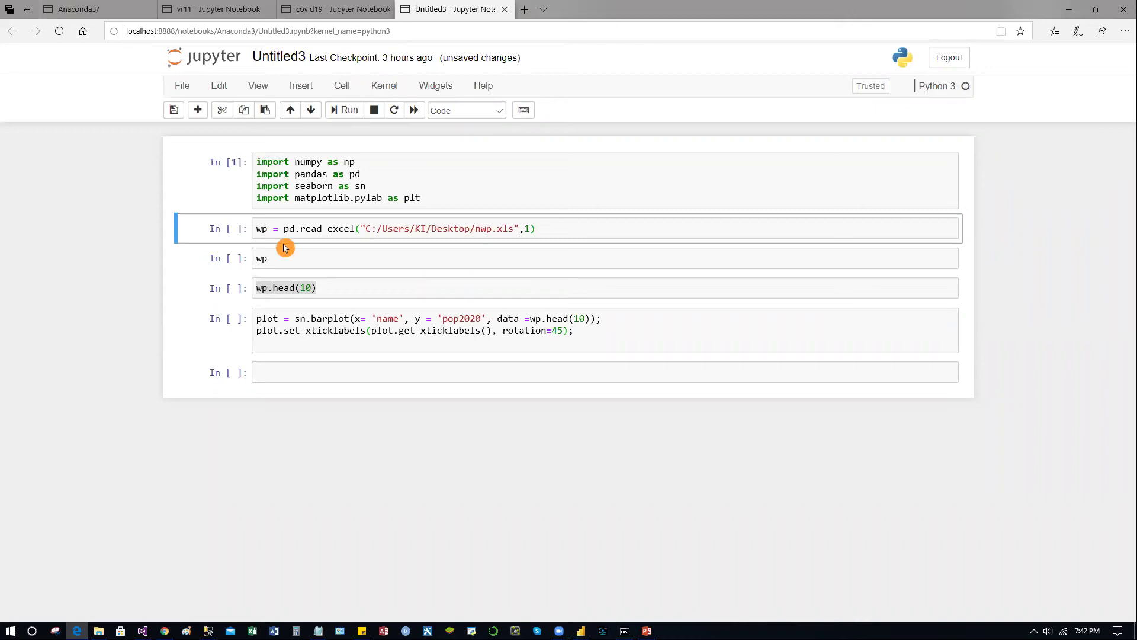
Run the cell that reads nwp.xls into wp and the cell that displays the wp data frame.
{"action": "left_click_drag", "start_coordinate": [363, 229], "coordinate": [515, 232]}
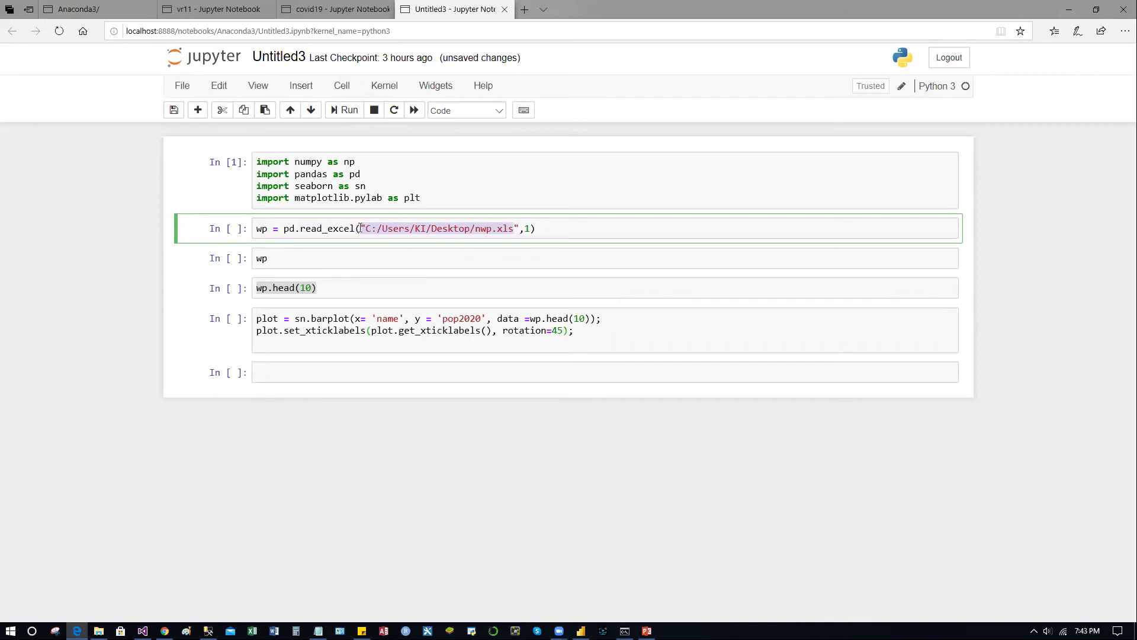
{"action": "left_click", "coordinate": [345, 110]}
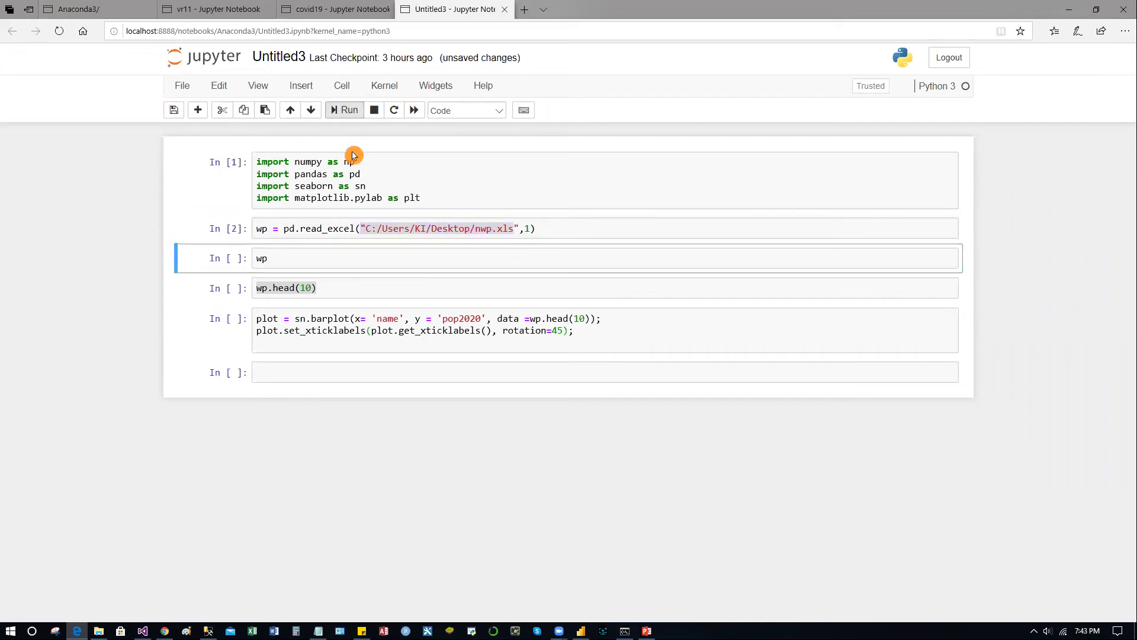
{"action": "left_click", "coordinate": [350, 114]}
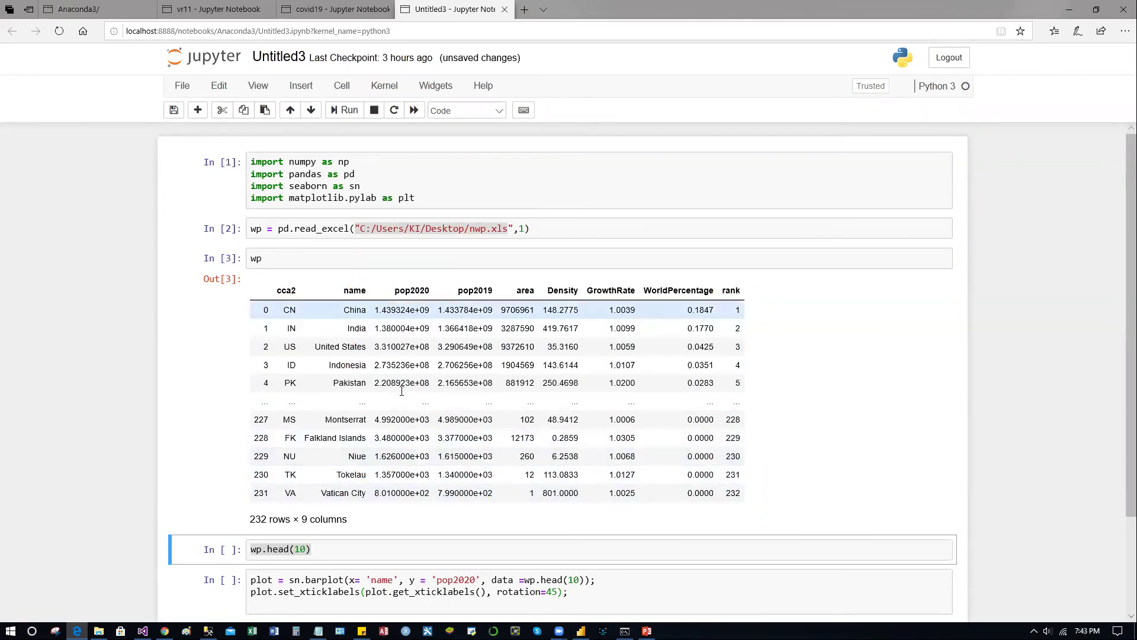
Run the wp.head(10) cell and the cell plotting a seaborn bar chart of pop2020 by name with tick labels rotated 45 degrees.
{"action": "scroll", "coordinate": [776, 348], "scroll_direction": "down", "scroll_amount": 3}
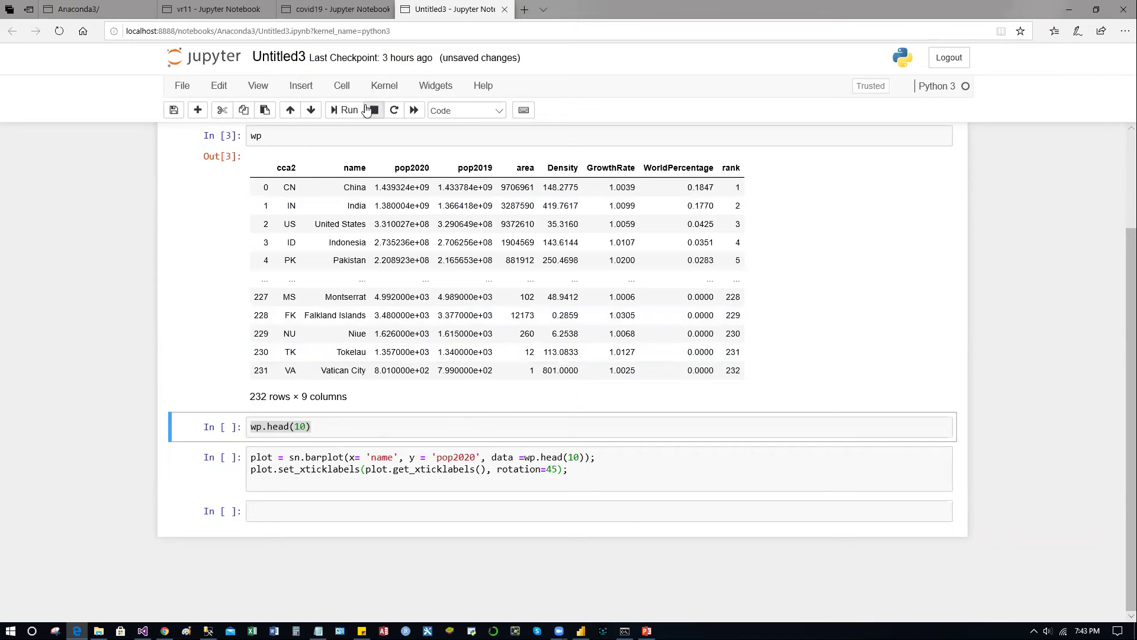
{"action": "left_click", "coordinate": [348, 112]}
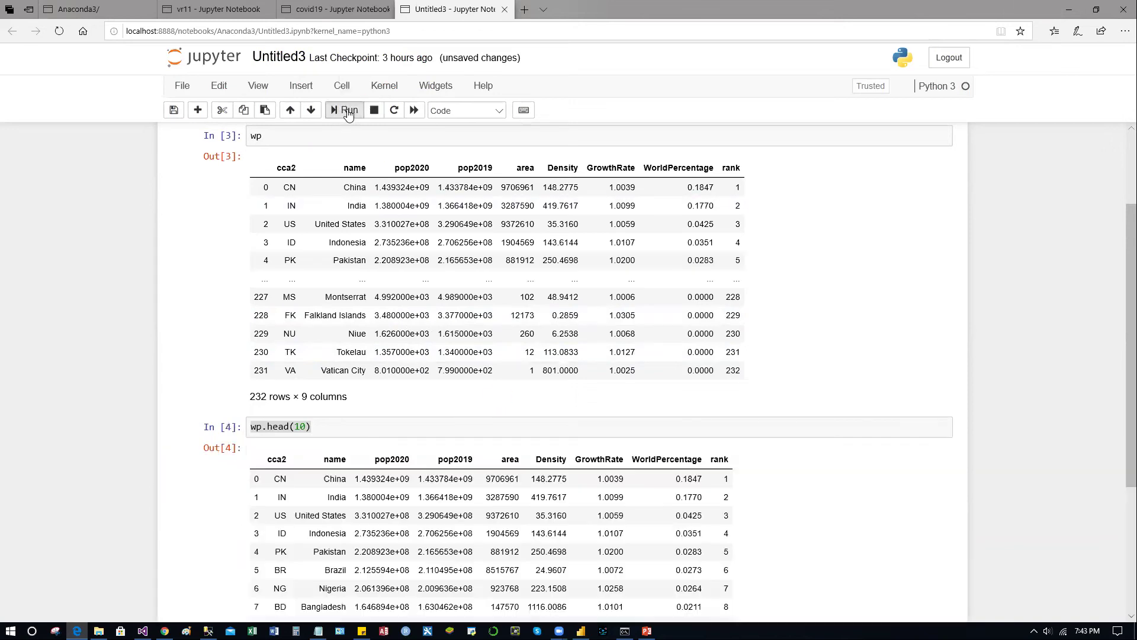
{"action": "scroll", "coordinate": [780, 292], "scroll_direction": "down", "scroll_amount": 4}
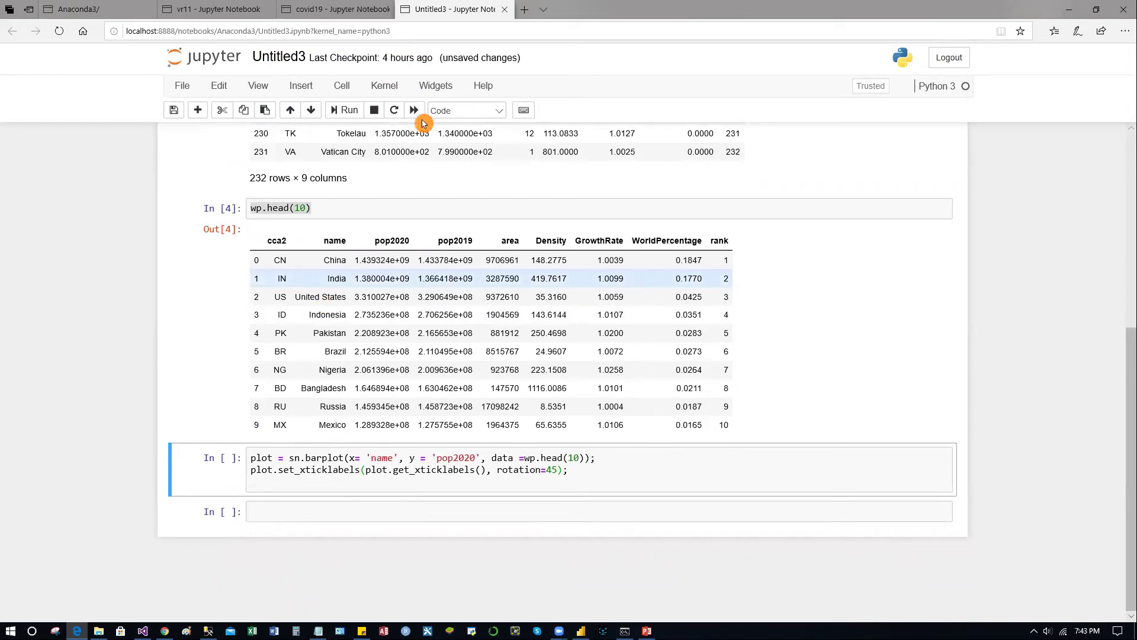
{"action": "left_click", "coordinate": [343, 110]}
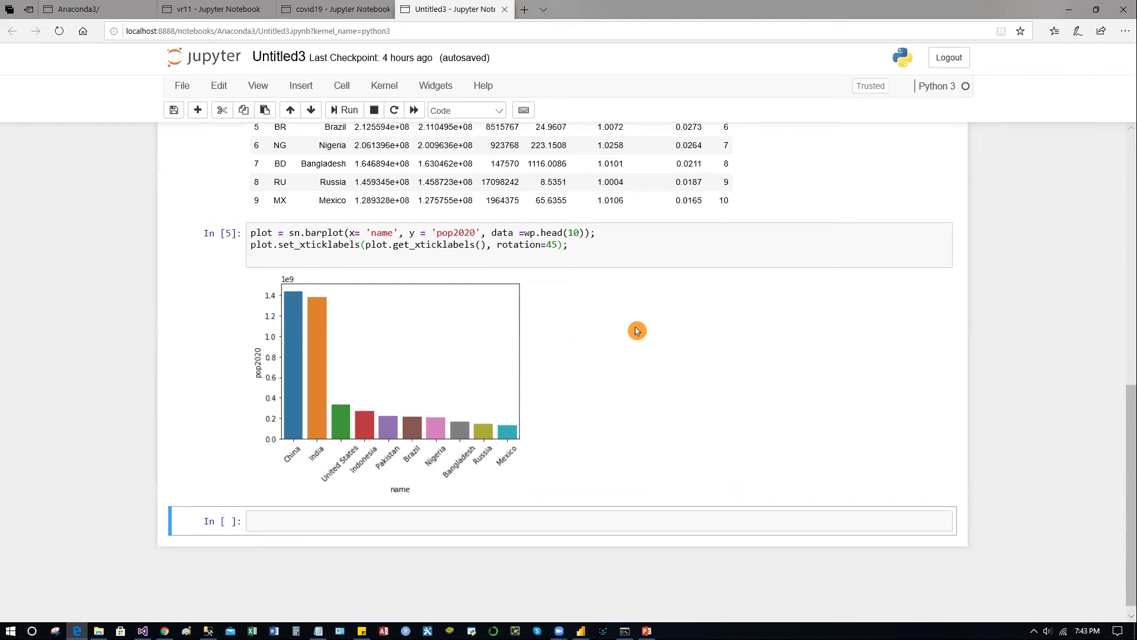
Restore the notebook window to a smaller size and switch to Chrome's empty New Tab page.
{"action": "left_click", "coordinate": [1095, 13]}
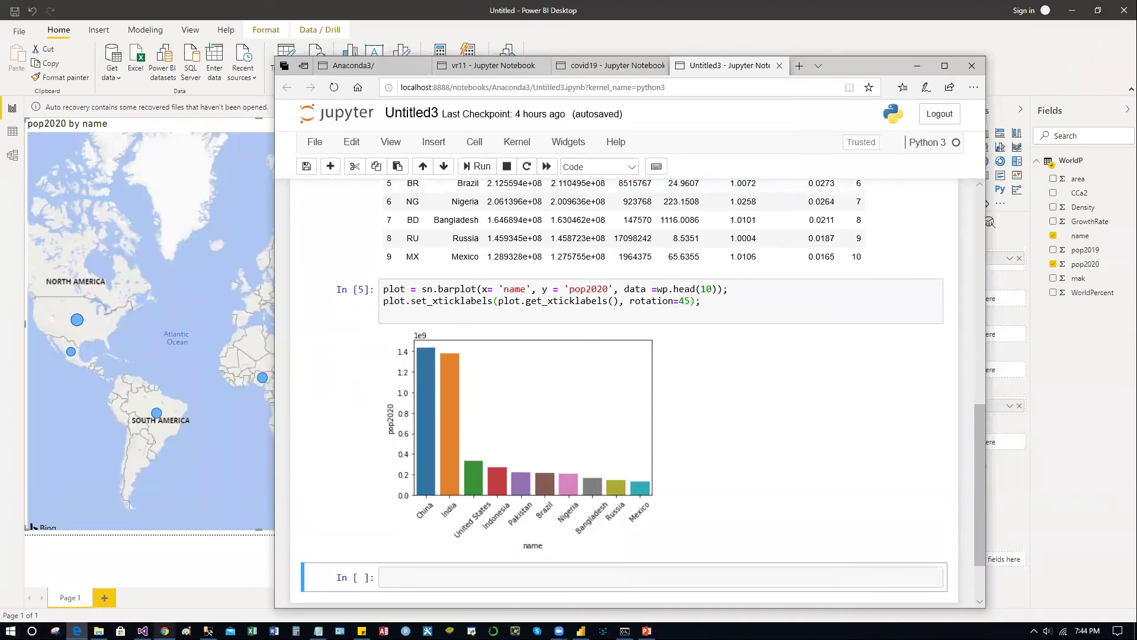
{"action": "left_click", "coordinate": [164, 631]}
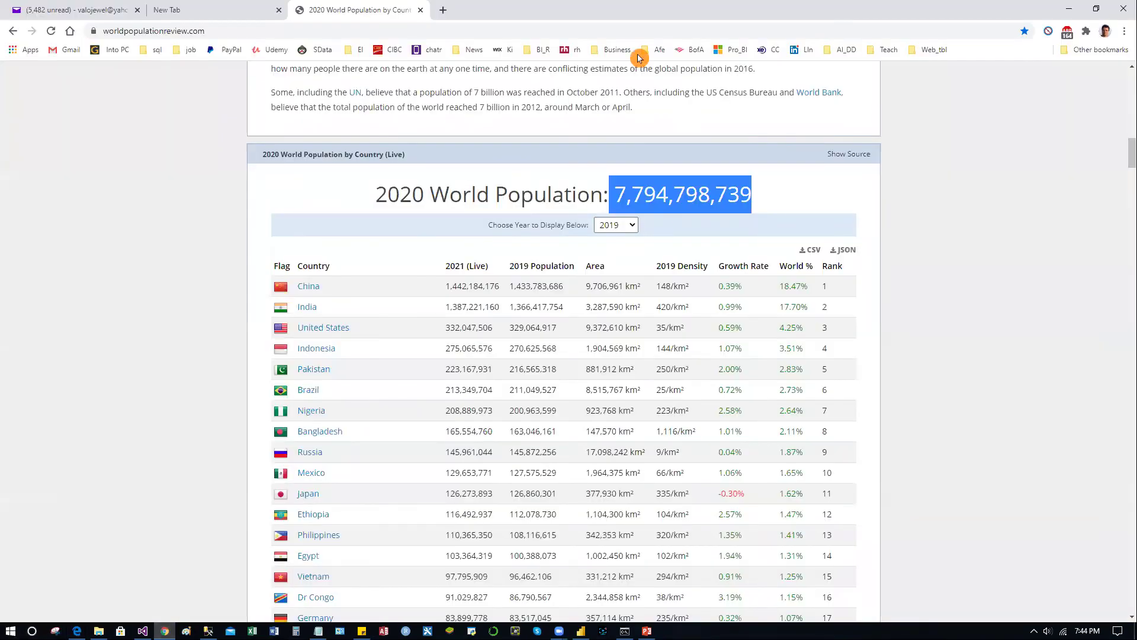
{"action": "left_click", "coordinate": [99, 10]}
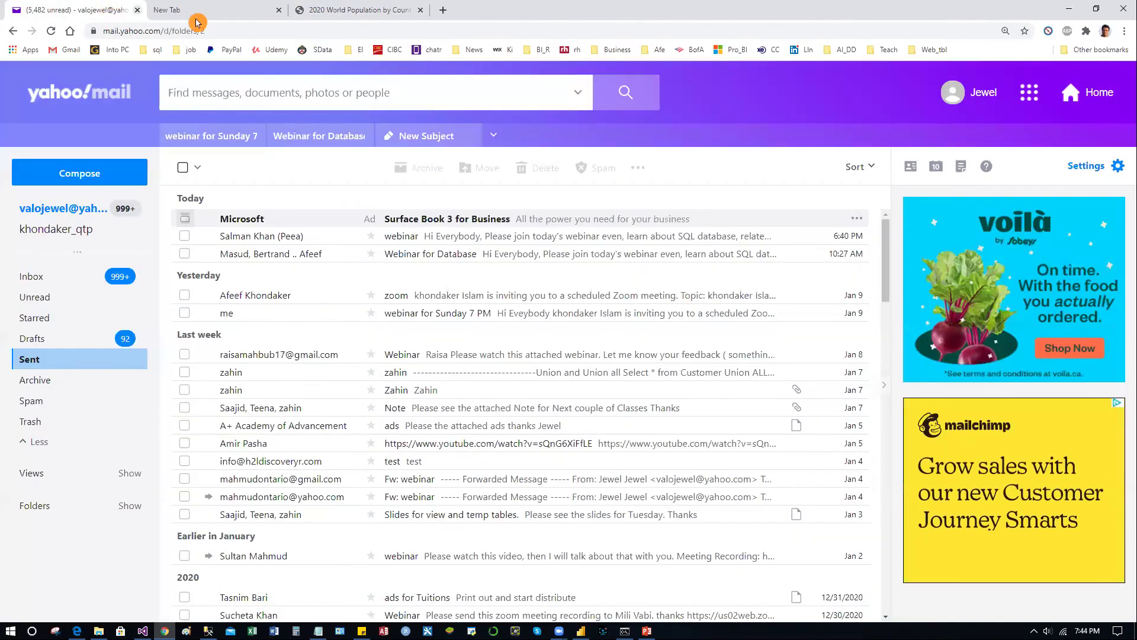
{"action": "left_click", "coordinate": [367, 18]}
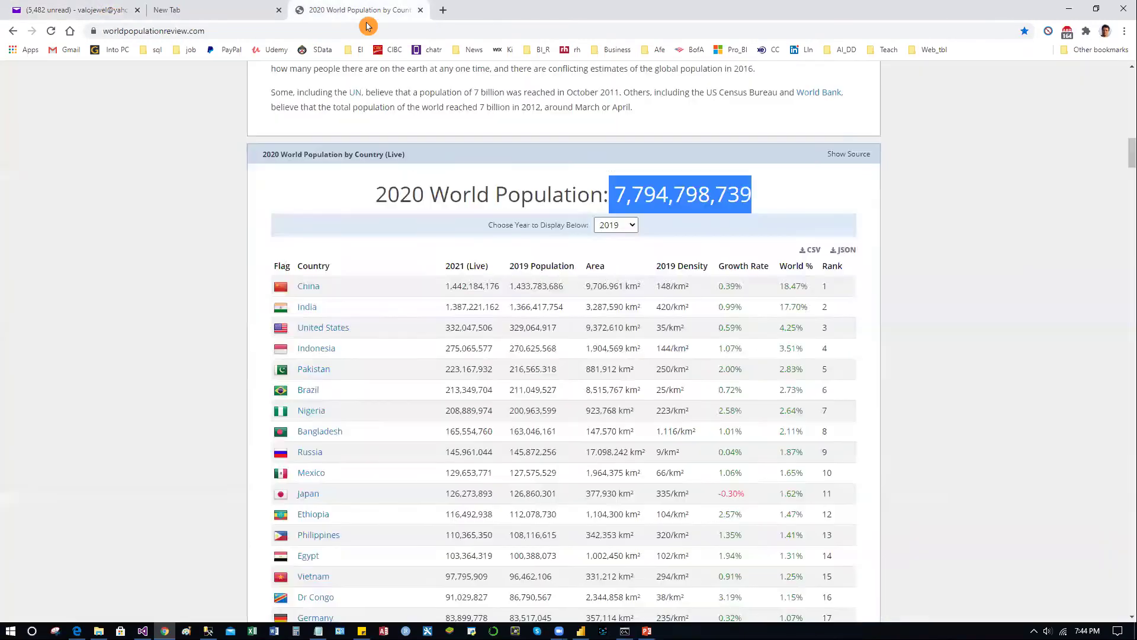
{"action": "left_click", "coordinate": [231, 16]}
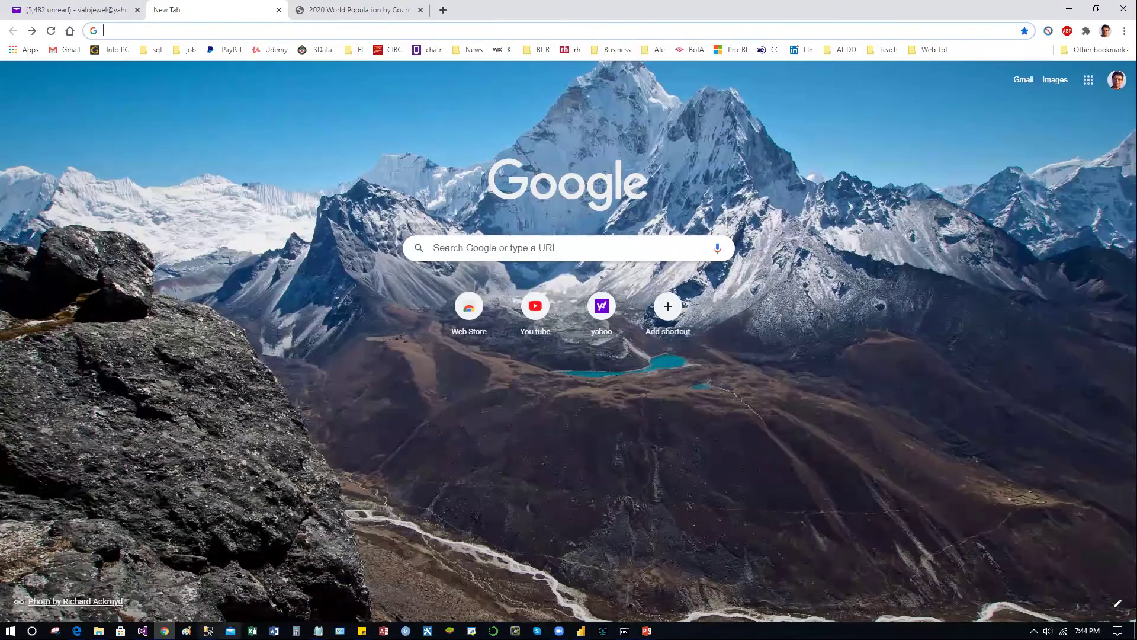
Copy the title "Drug Discovery and Analysis Using Python and R for Corona Virus" from the untitled Notepad note and minimize it.
{"action": "mouse_move", "coordinate": [208, 629]}
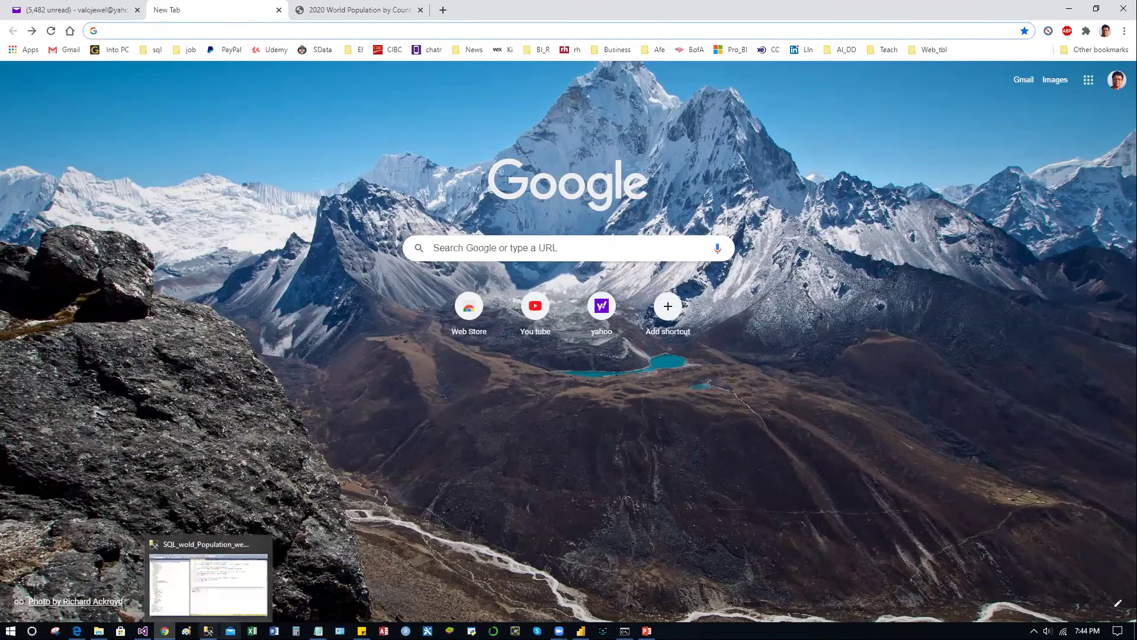
{"action": "left_click", "coordinate": [218, 583]}
{"action": "mouse_move", "coordinate": [208, 630]}
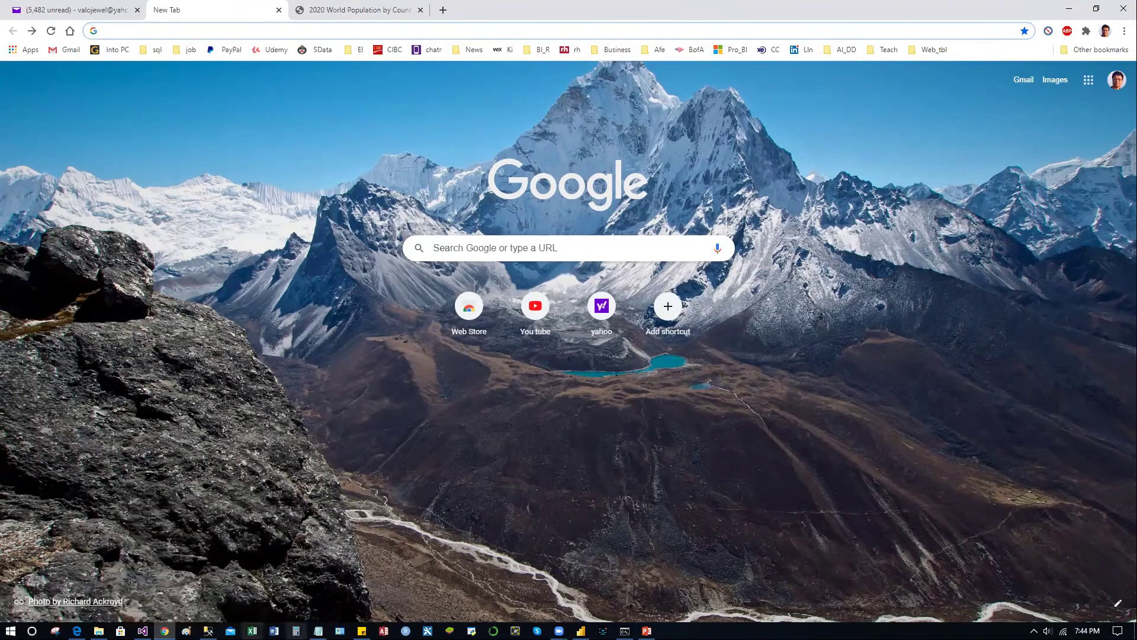
{"action": "left_click", "coordinate": [318, 630]}
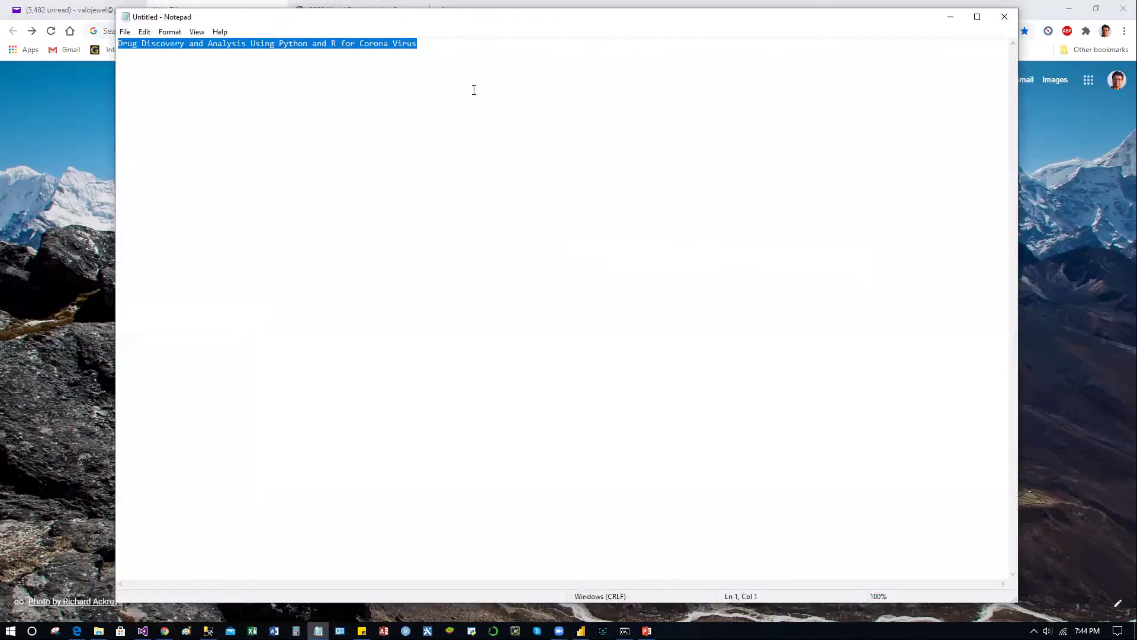
{"action": "left_click", "coordinate": [951, 17]}
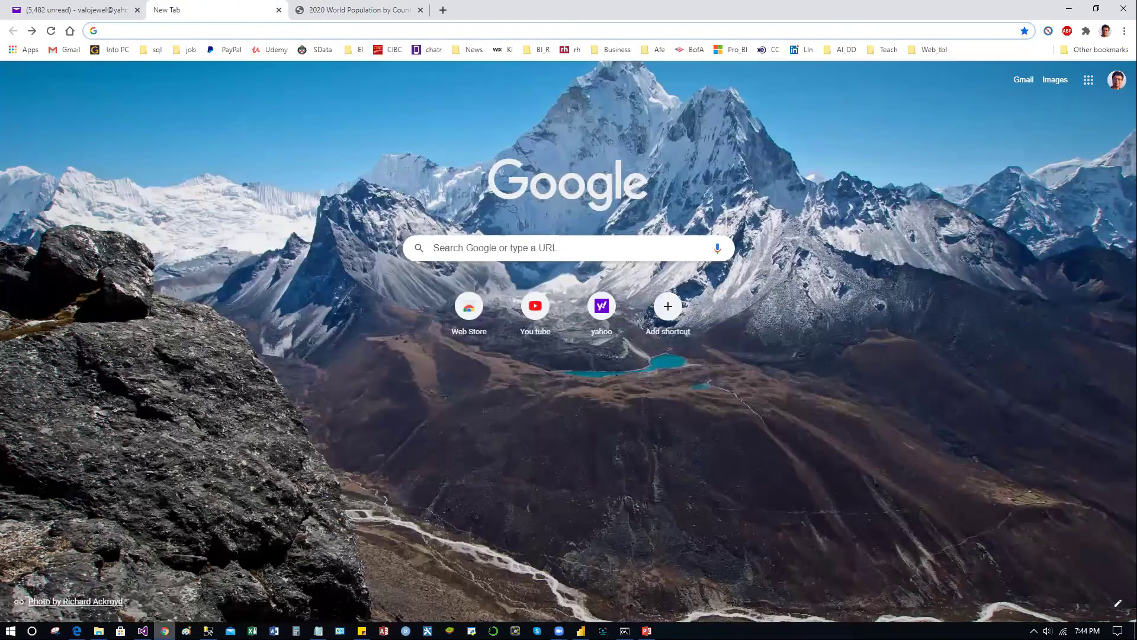
Open YouTube and search for "Drug Discovery and Analysis Using Python and R for Corona Virus".
{"action": "left_click", "coordinate": [524, 315]}
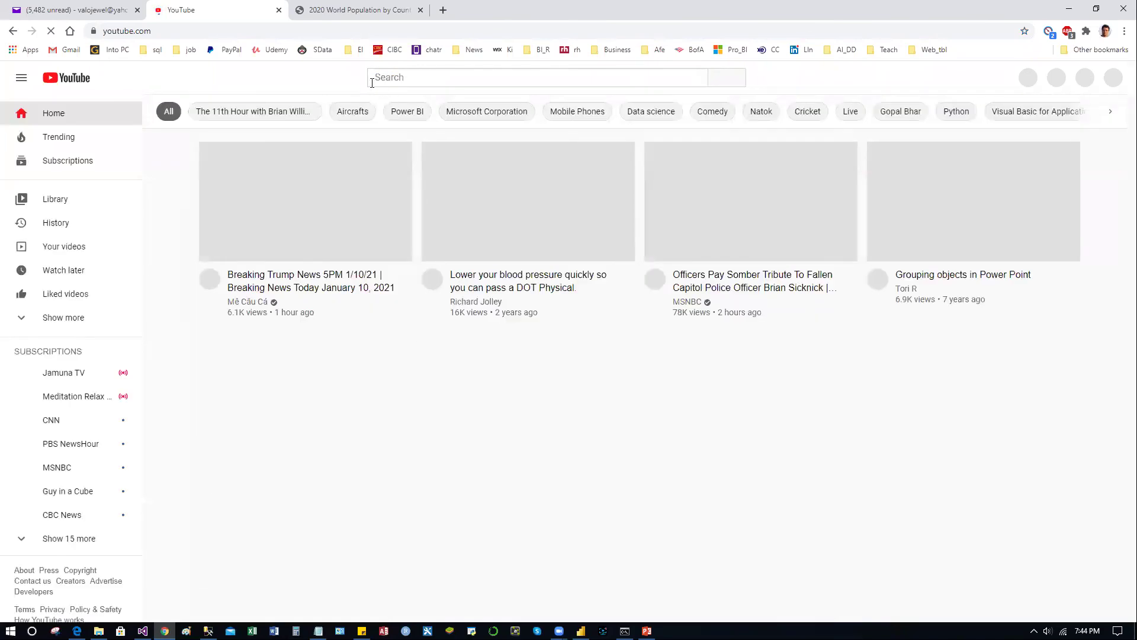
{"action": "left_click", "coordinate": [372, 83]}
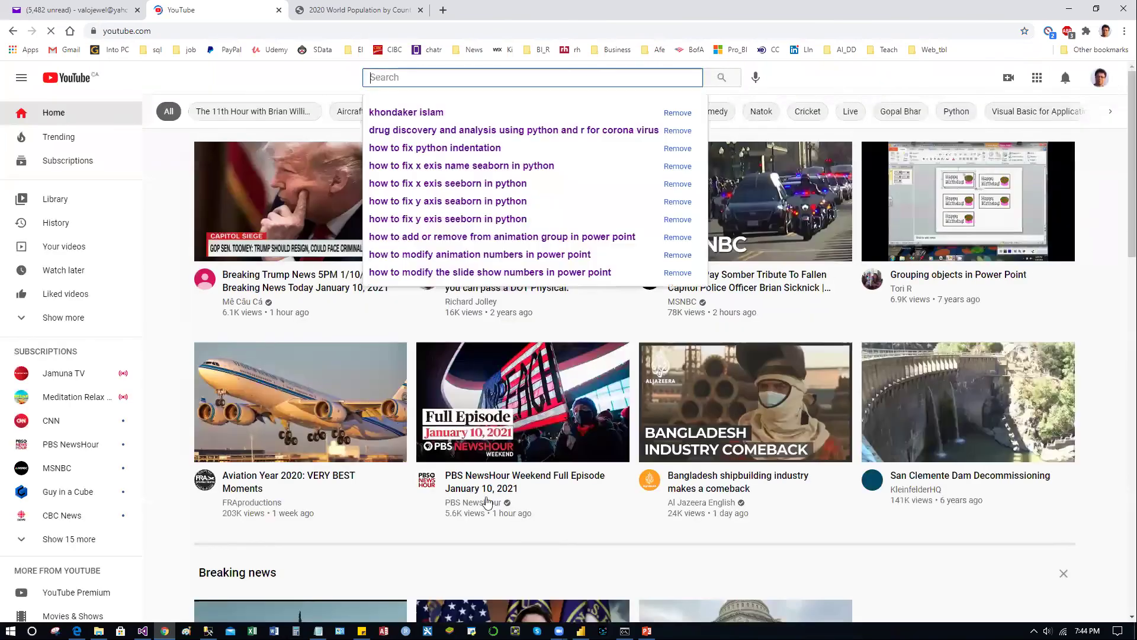
{"action": "type", "text": "Drug Discovery and Analysis Using Python and R for Corona Virus"}
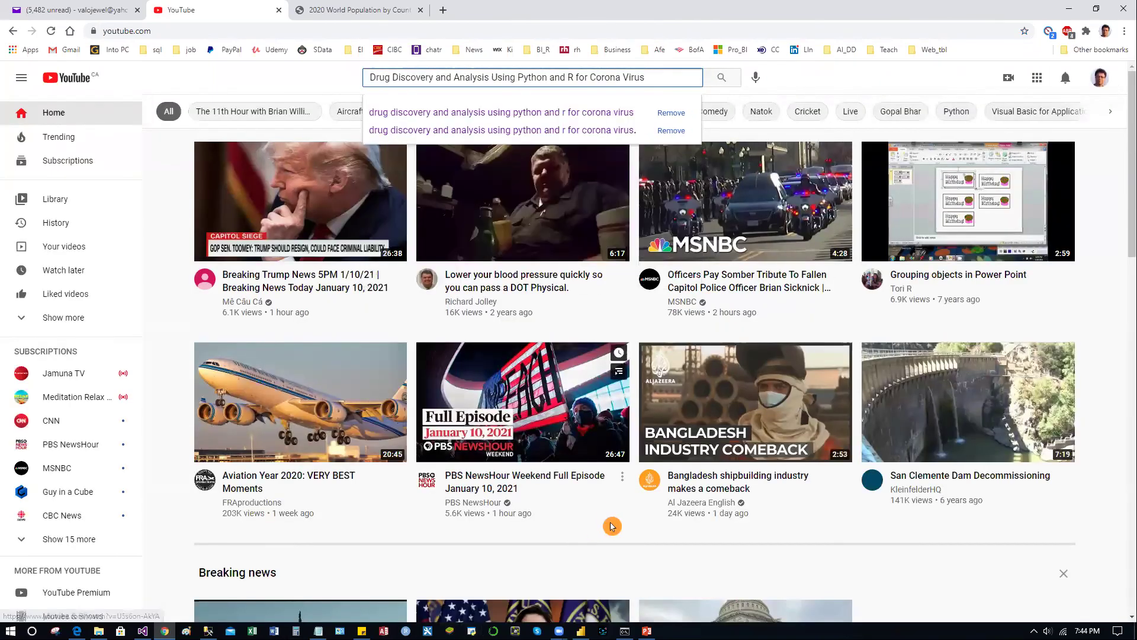
{"action": "key", "text": "Return"}
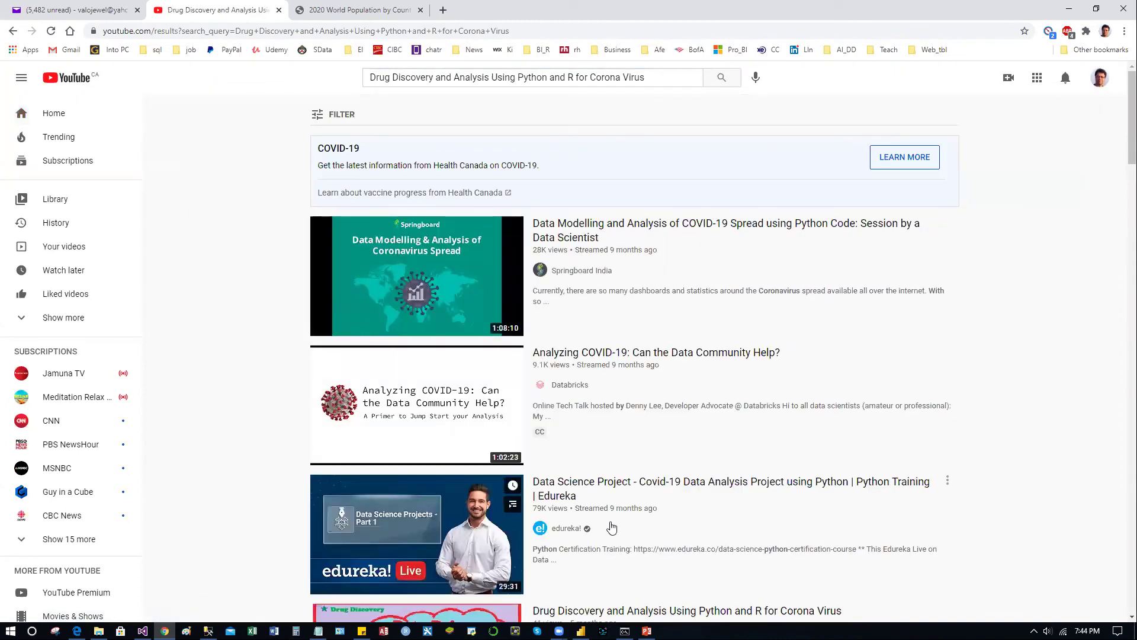
Open the search result titled "Drug Discovery and Analysis Using Python and R for Corona Virus" and switch the video player to full screen.
{"action": "mouse_move", "coordinate": [643, 453]}
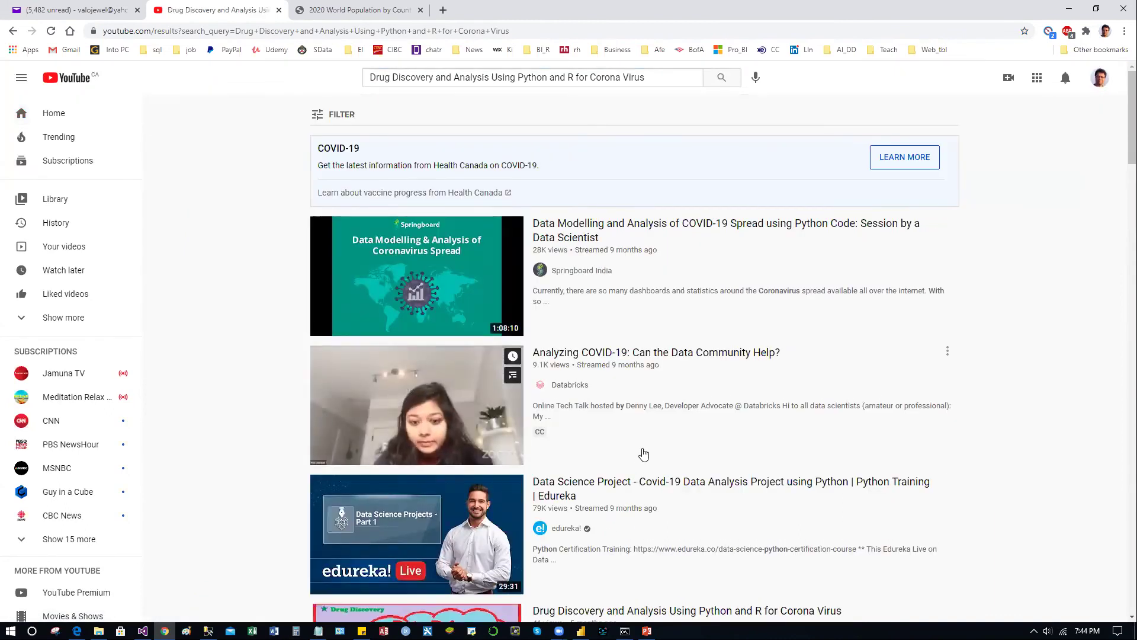
{"action": "scroll", "coordinate": [639, 432], "scroll_direction": "down", "scroll_amount": 7}
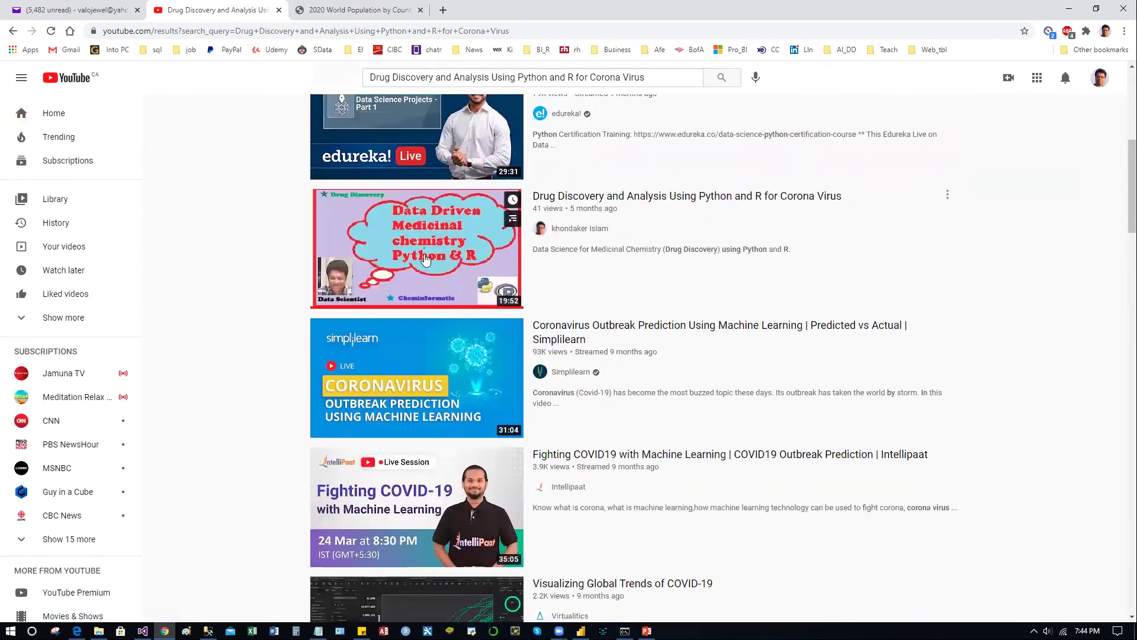
{"action": "left_click", "coordinate": [424, 259]}
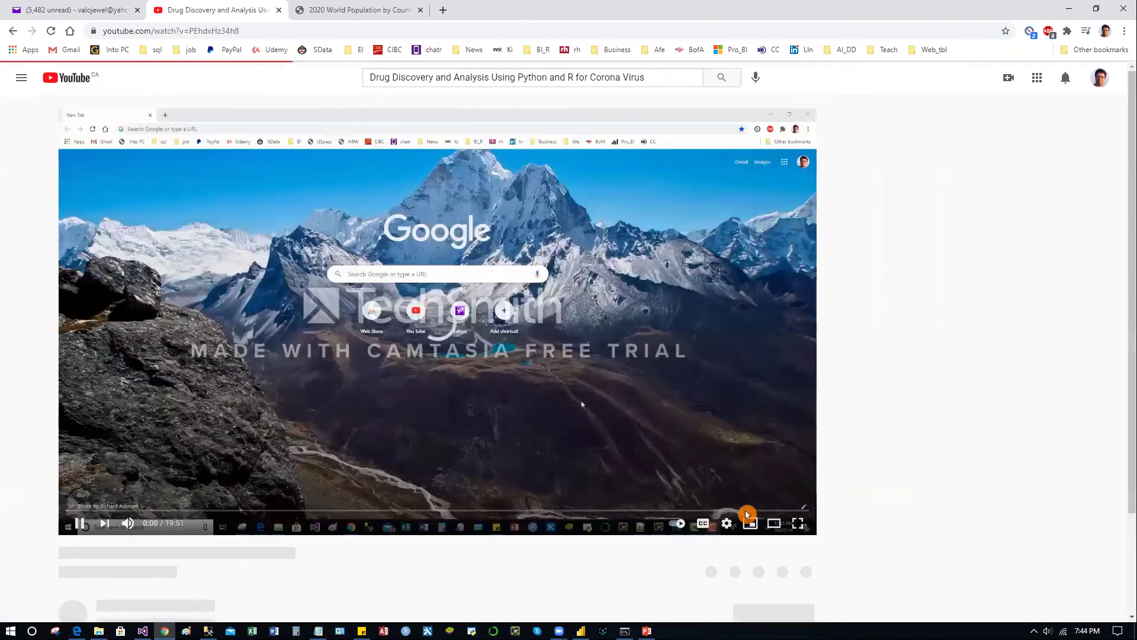
{"action": "left_click", "coordinate": [798, 523]}
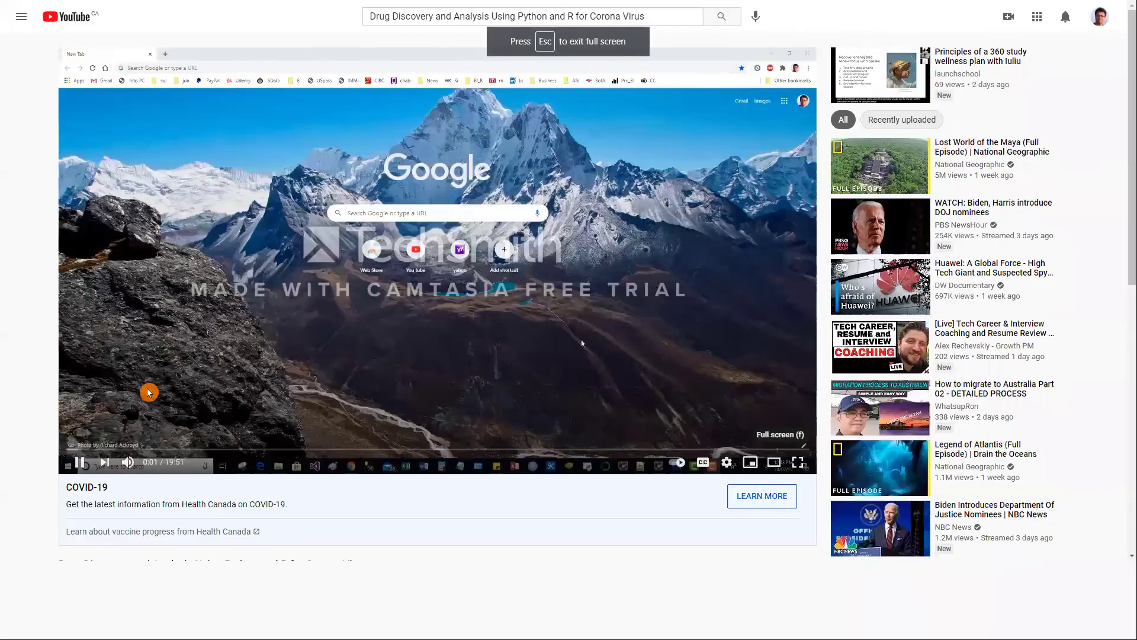
{"action": "key", "text": "Escape"}
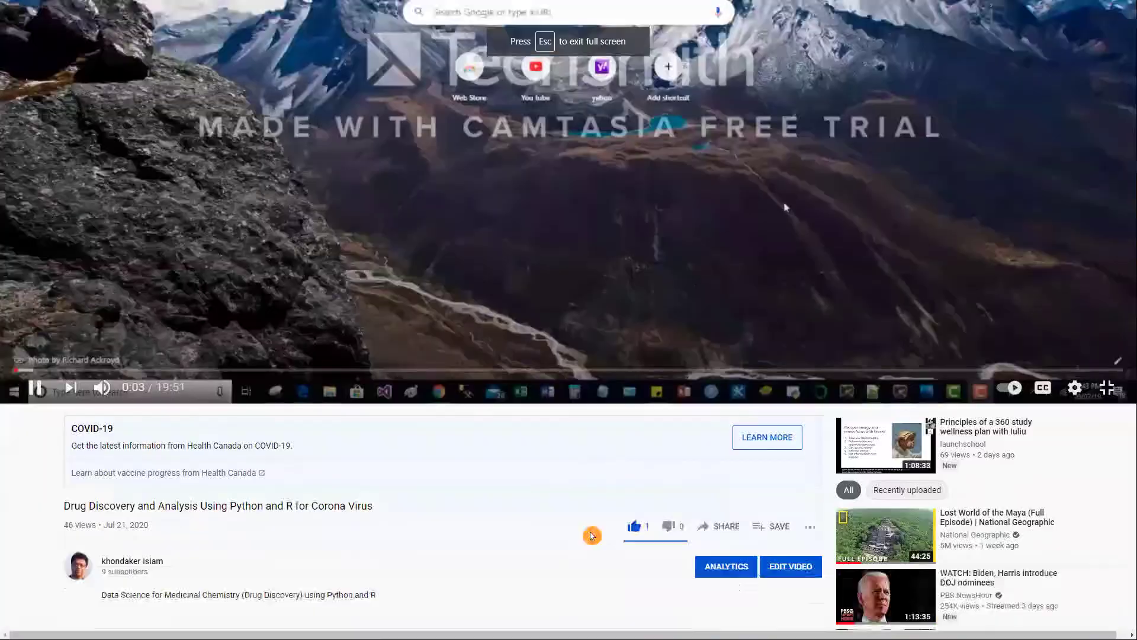
Skip ahead in the video to about 15:15 and pause it at 15:18 on the minimum standard_value molecule.
{"action": "left_click", "coordinate": [801, 369]}
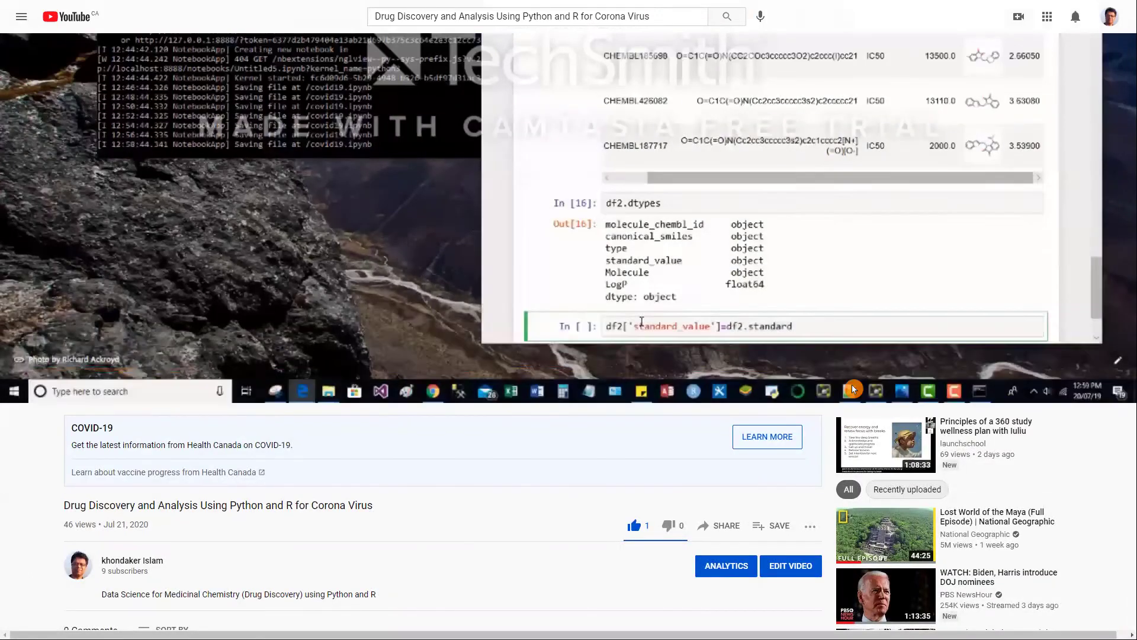
{"action": "left_click", "coordinate": [866, 370]}
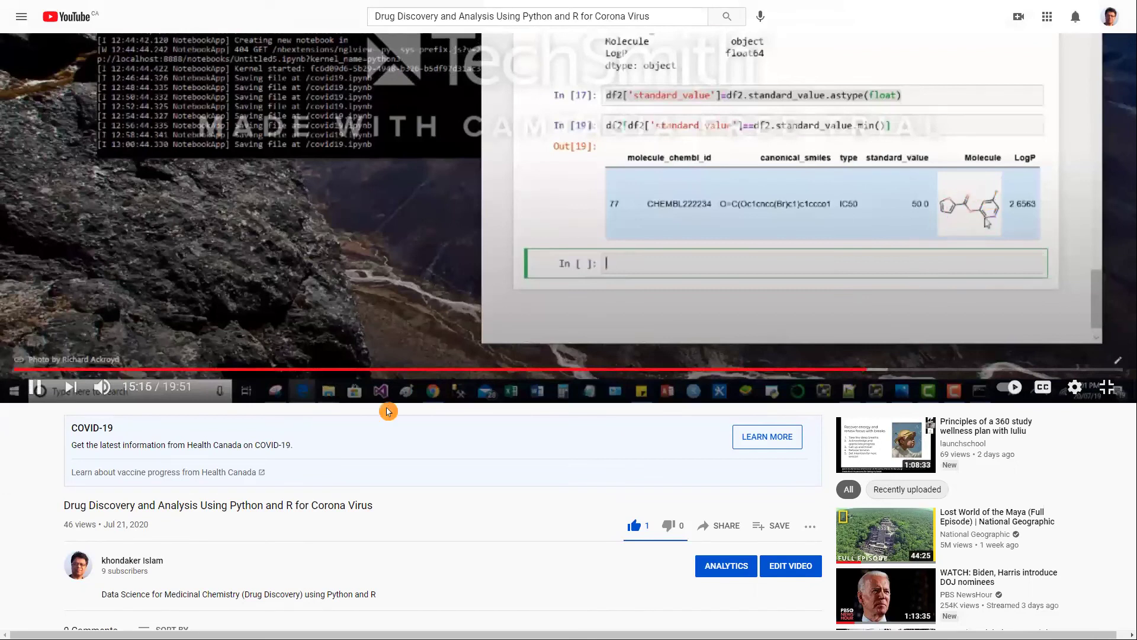
{"action": "left_click", "coordinate": [36, 387]}
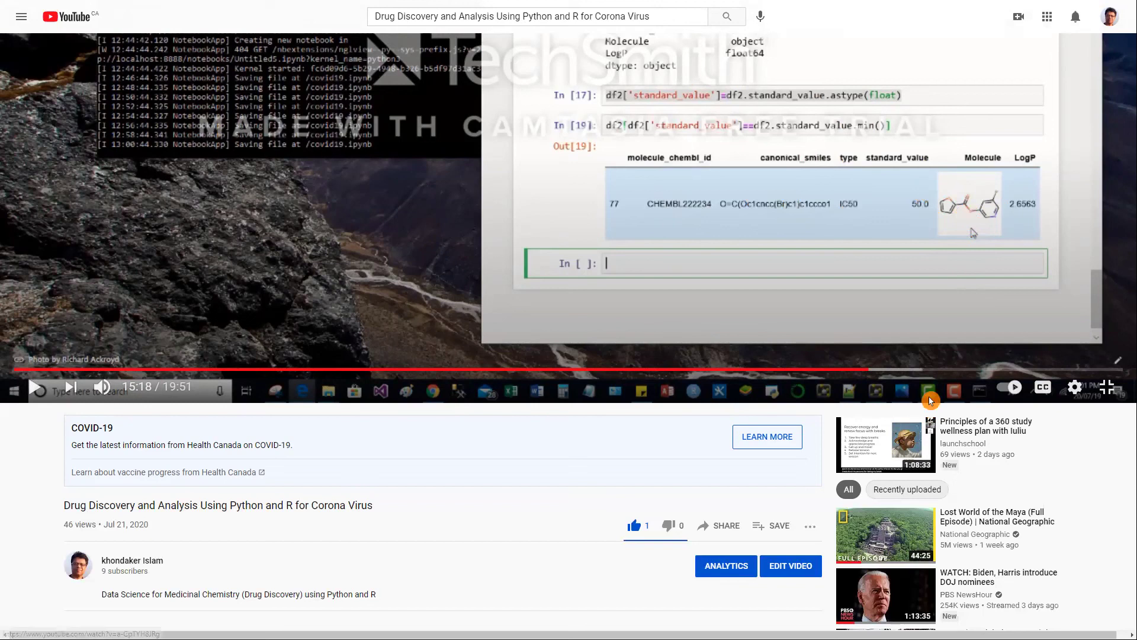
Skip the paused video through 16:23, 17:12, 17:33, 18:00 and 18:31, and resume playback.
{"action": "left_click", "coordinate": [909, 378]}
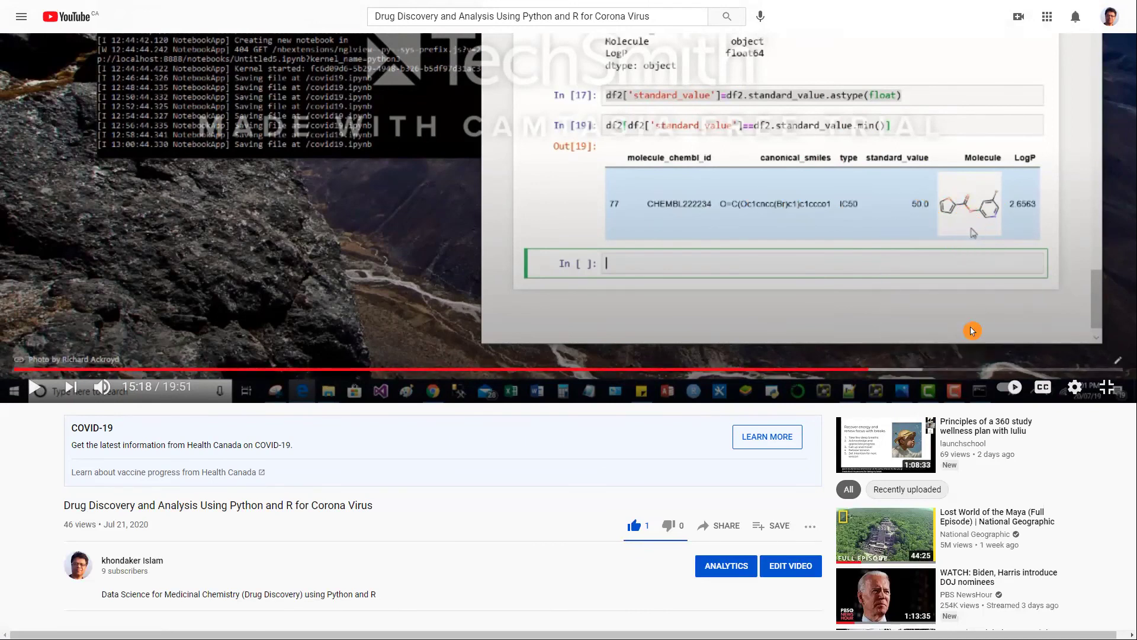
{"action": "left_click", "coordinate": [929, 371]}
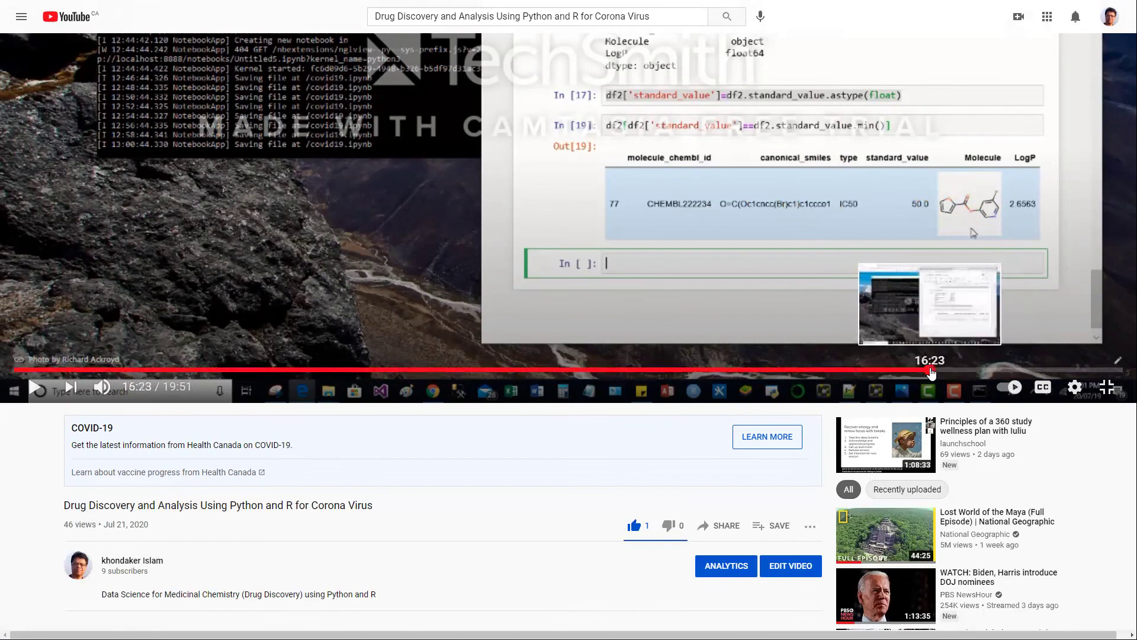
{"action": "left_click", "coordinate": [975, 371]}
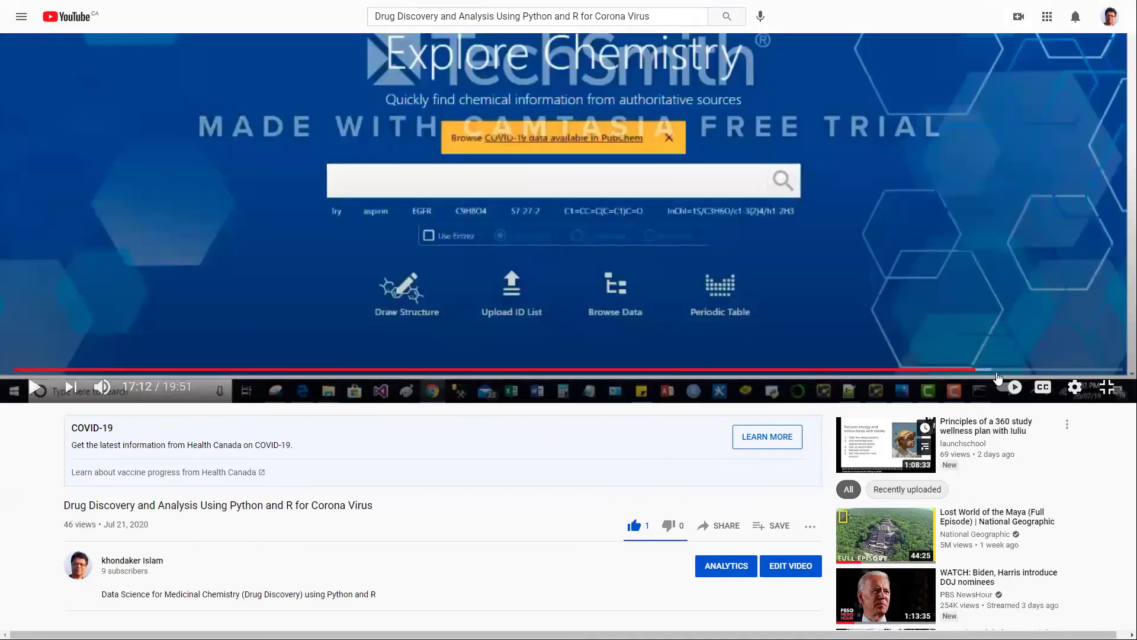
{"action": "left_click", "coordinate": [995, 372]}
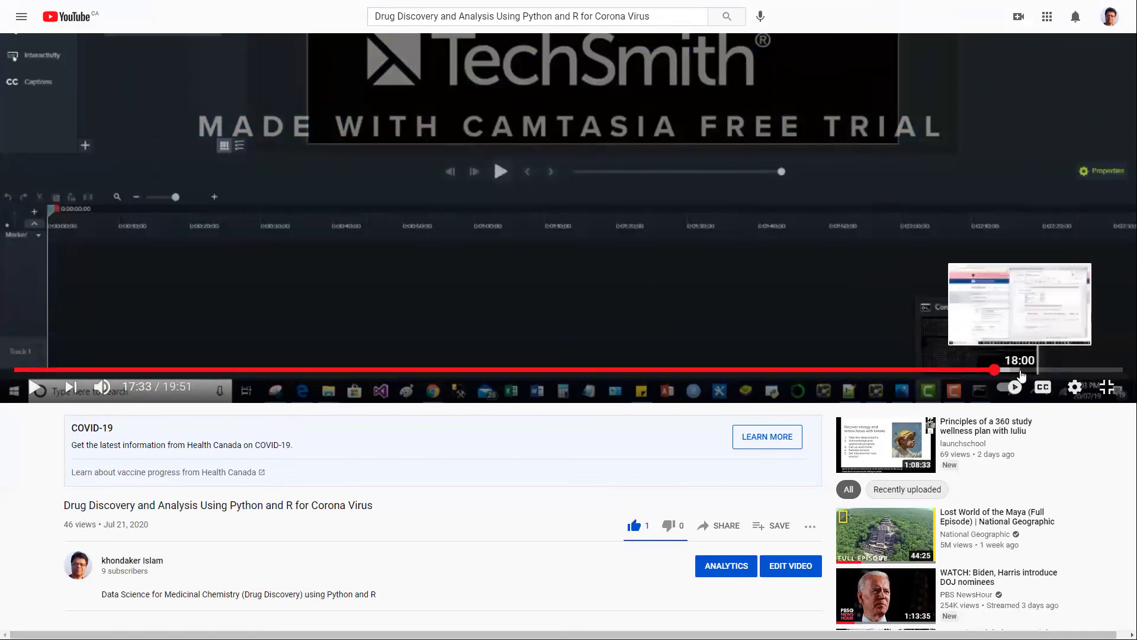
{"action": "left_click", "coordinate": [1020, 370]}
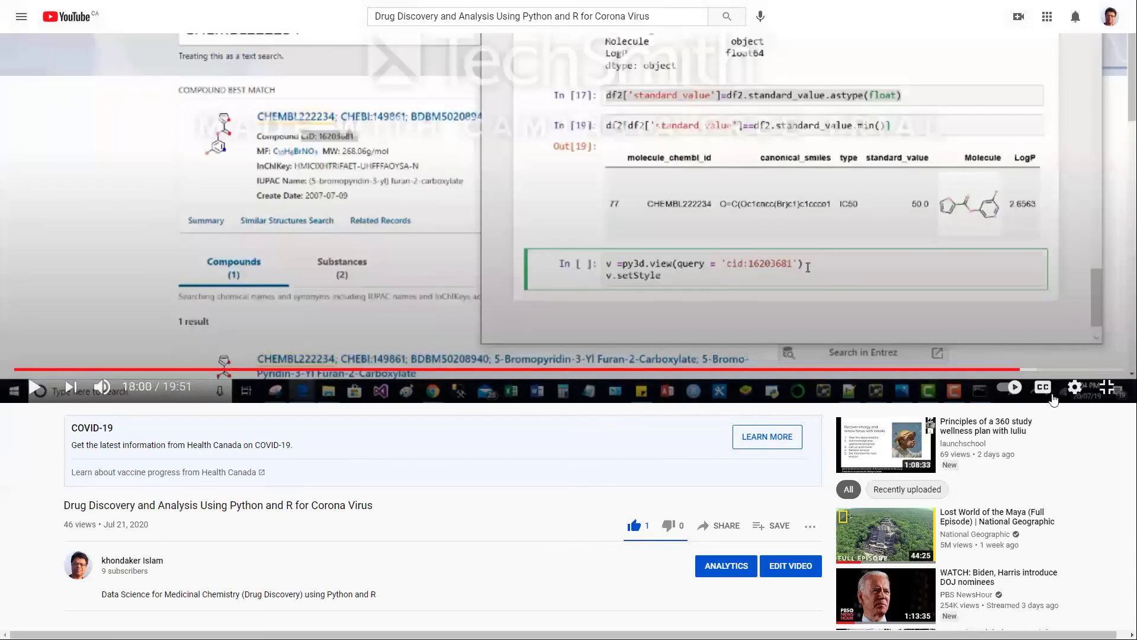
{"action": "left_click", "coordinate": [1050, 371]}
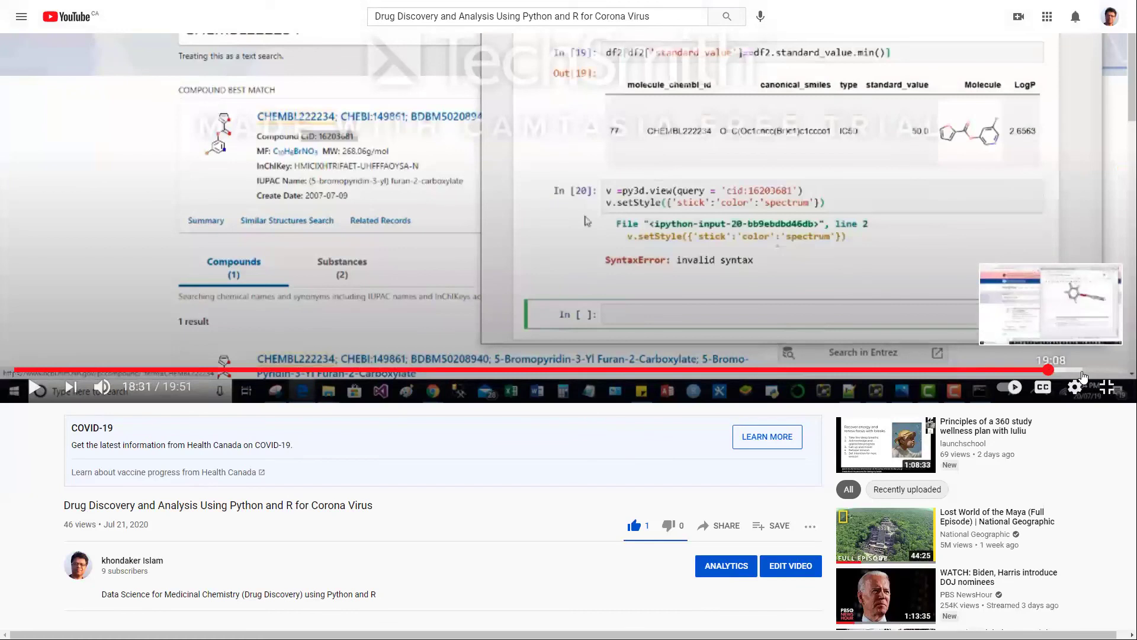
{"action": "left_click", "coordinate": [991, 489]}
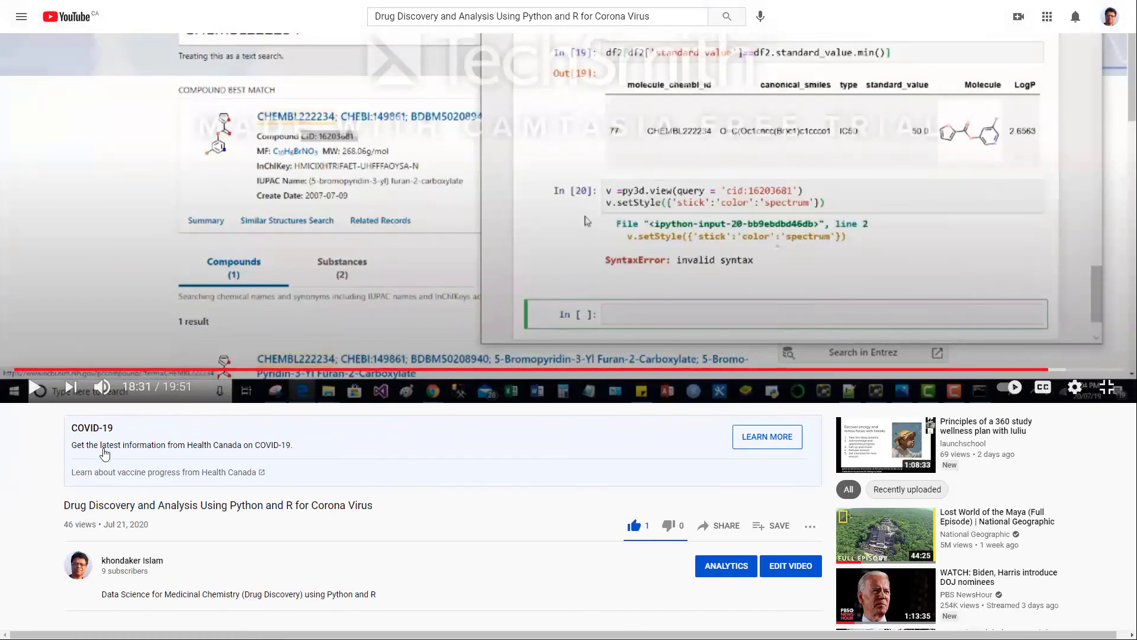
{"action": "left_click", "coordinate": [35, 388]}
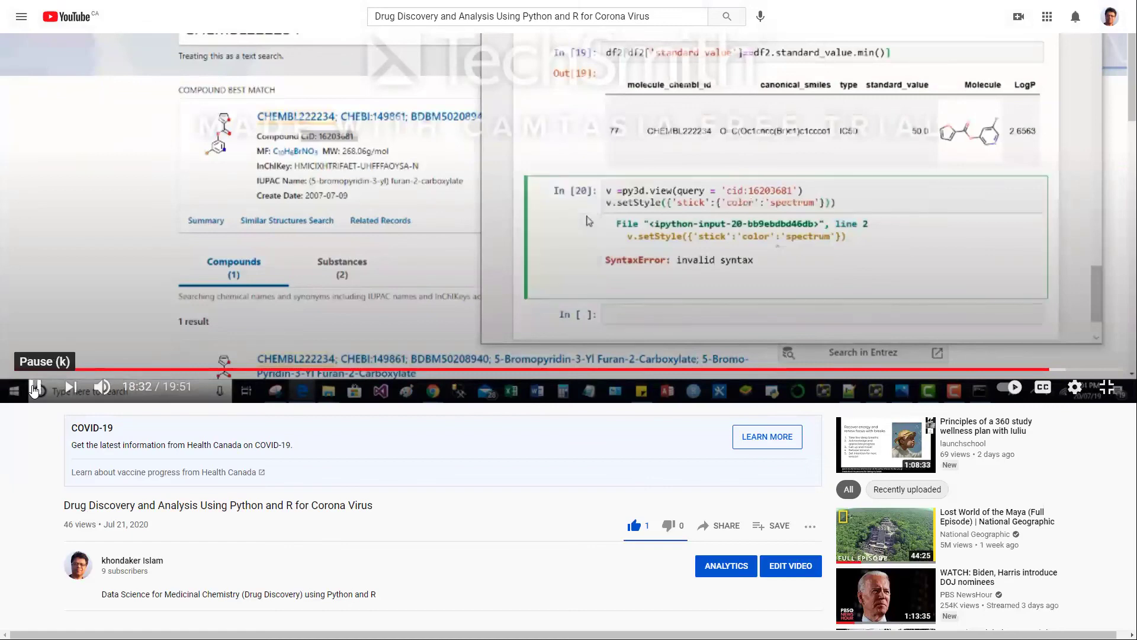